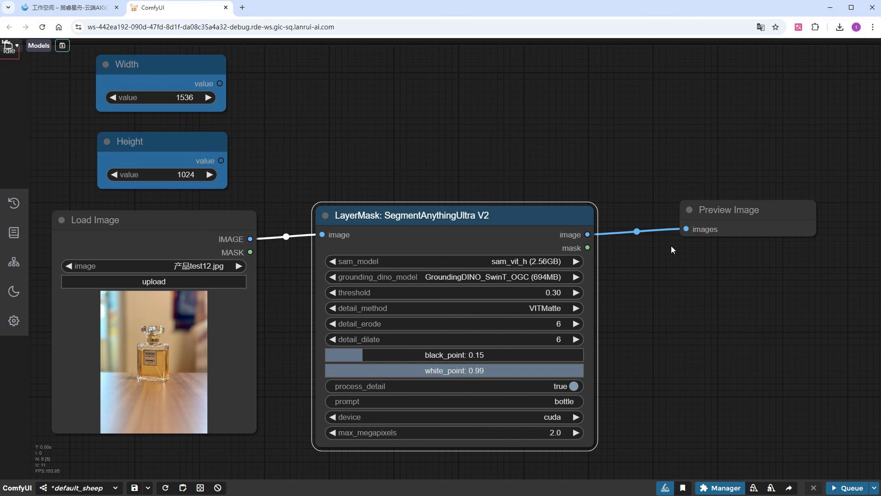
- Preview the segmentation node's mask output with a Preview Mask node, run the workflow, and place that preview beside Preview Image
key(ctrl+shift+v)
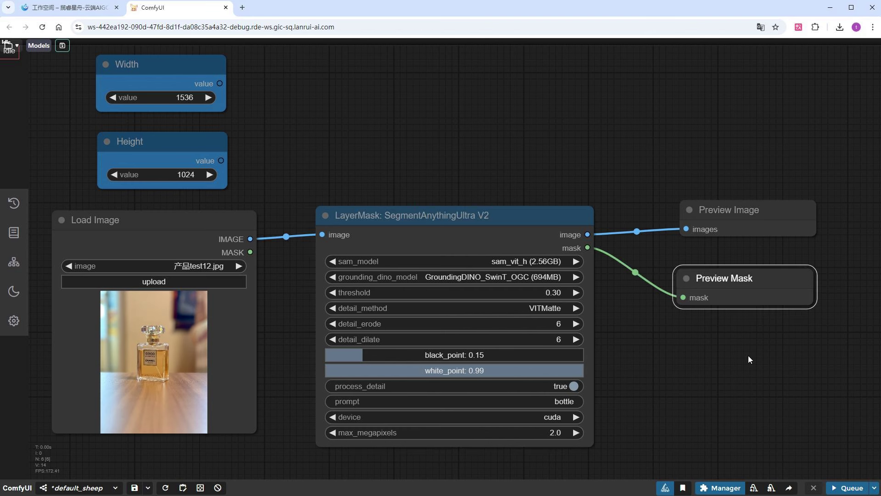
click(849, 487)
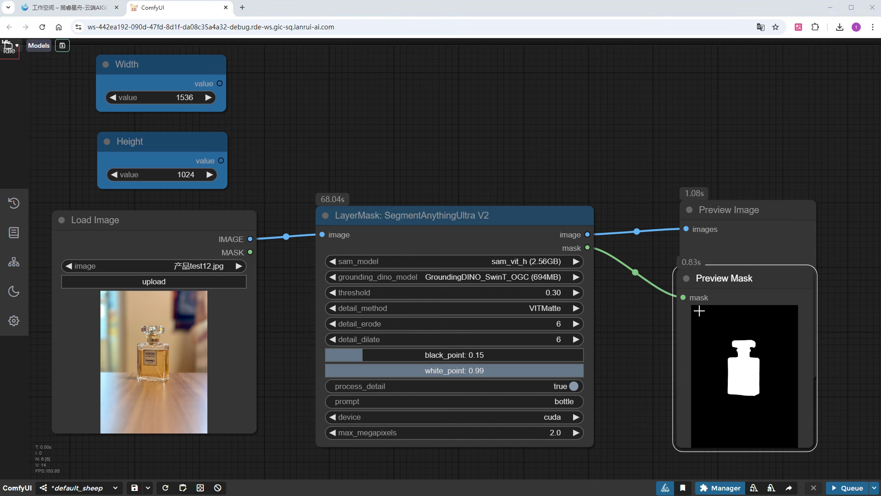
drag(661, 304, 546, 240)
drag(585, 216, 739, 150)
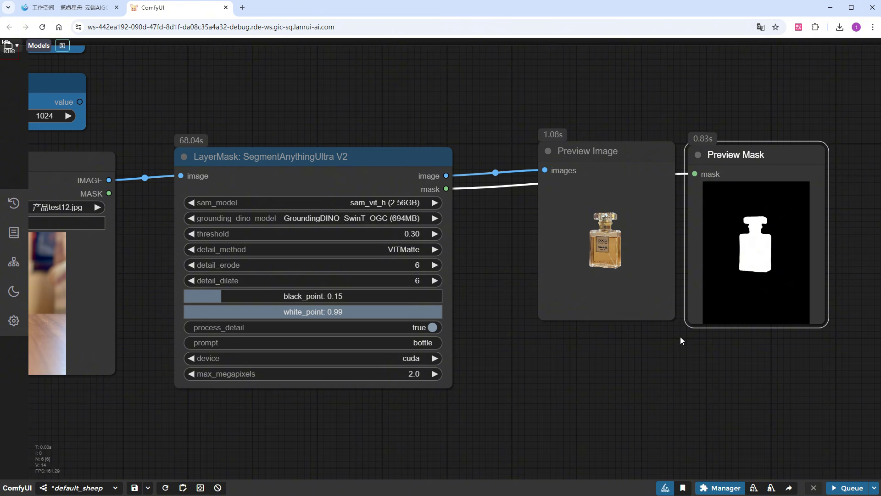
- Add a LayerUtility: ImageBlendAdvance V2 node in the free space beyond the segmentation previews
scroll(680, 337, down, 5)
drag(679, 338, 514, 428)
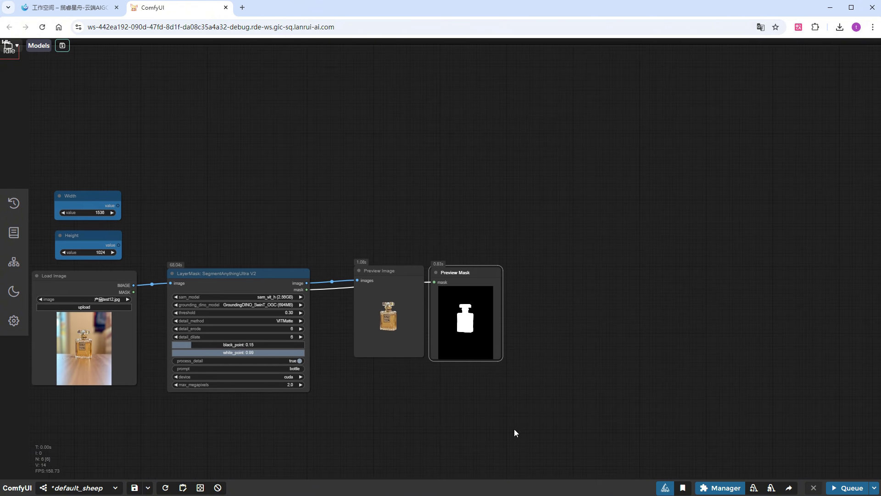
double_click(574, 279)
text(i)
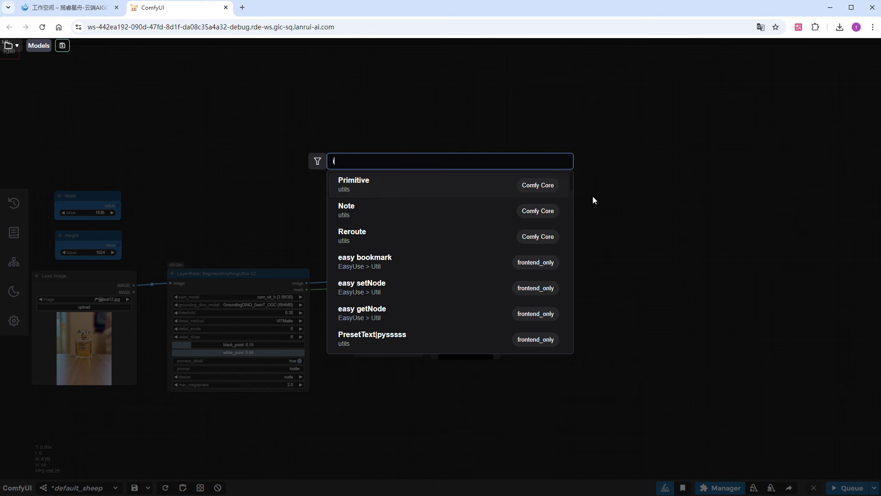
text(mageblend)
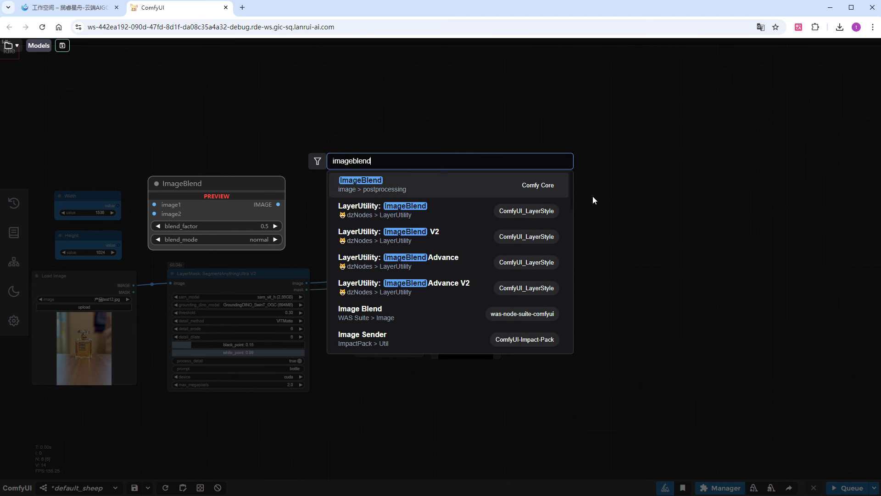
click(448, 284)
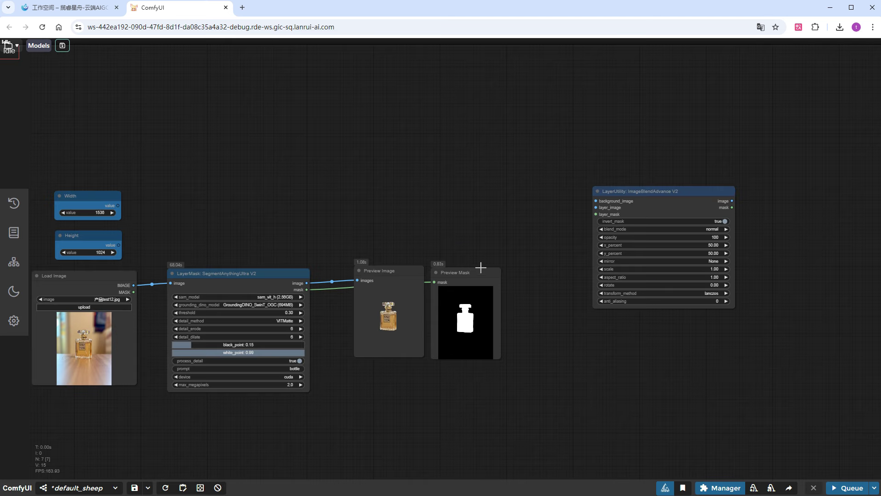
drag(661, 191, 657, 187)
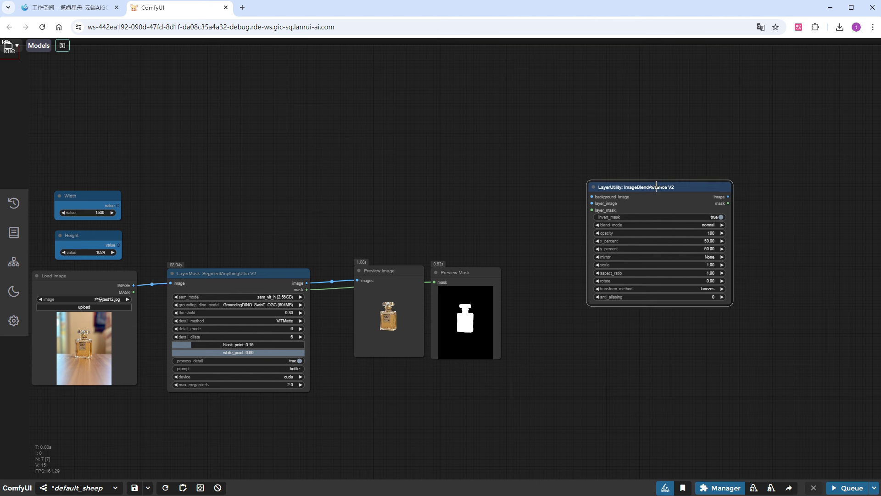
- Add a CR Color Panel node feeding a Preview Image and the blend node's background_image, with its panel size driven by Width and Height
drag(308, 280, 307, 281)
double_click(402, 123)
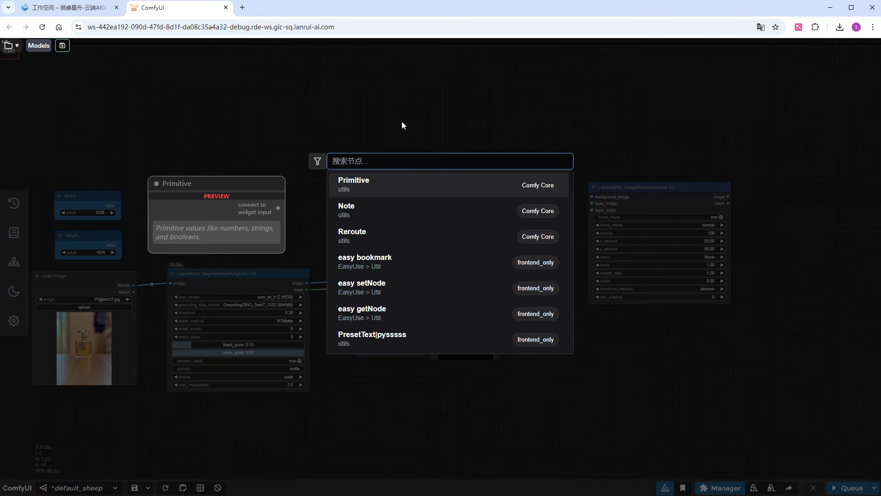
text(cr)
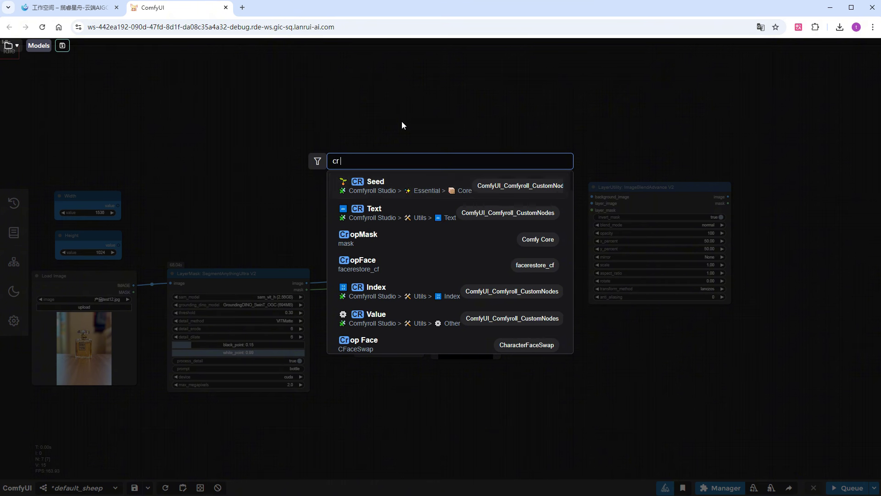
text( color)
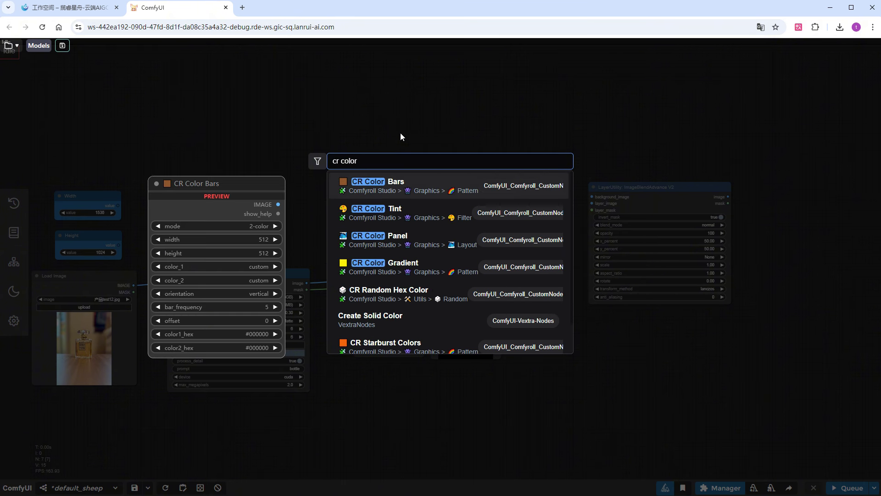
click(387, 240)
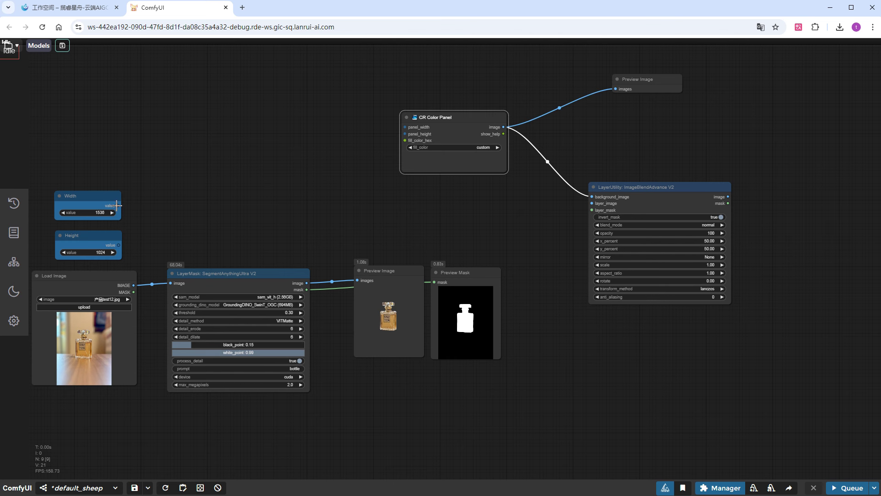
drag(122, 201, 404, 127)
drag(119, 245, 404, 135)
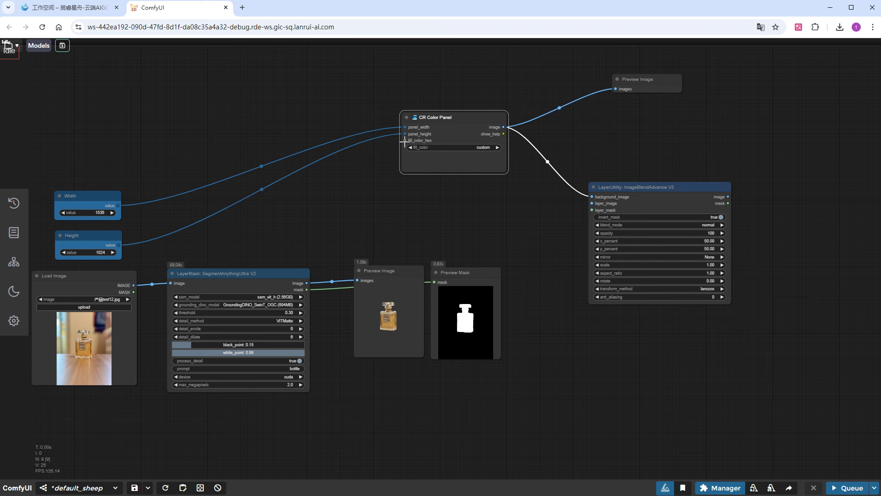
- Add a LayerUtility: GetColorTone V2 node fed by the segmentation outputs and connect its color_in_hex to the color panel's fill_color_hex
double_click(308, 188)
text(get)
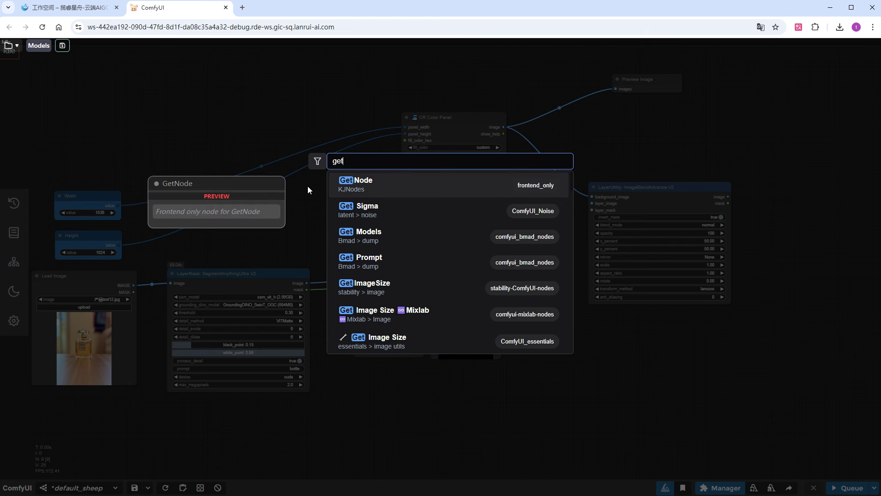
text( color)
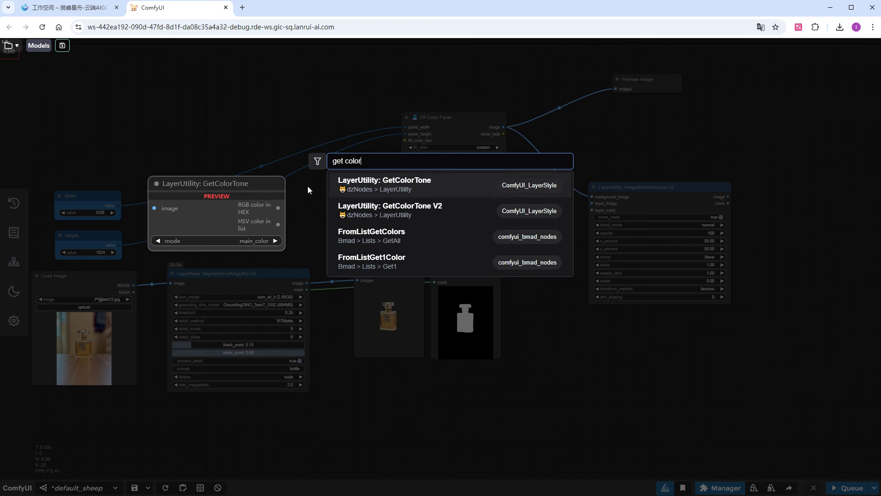
click(393, 206)
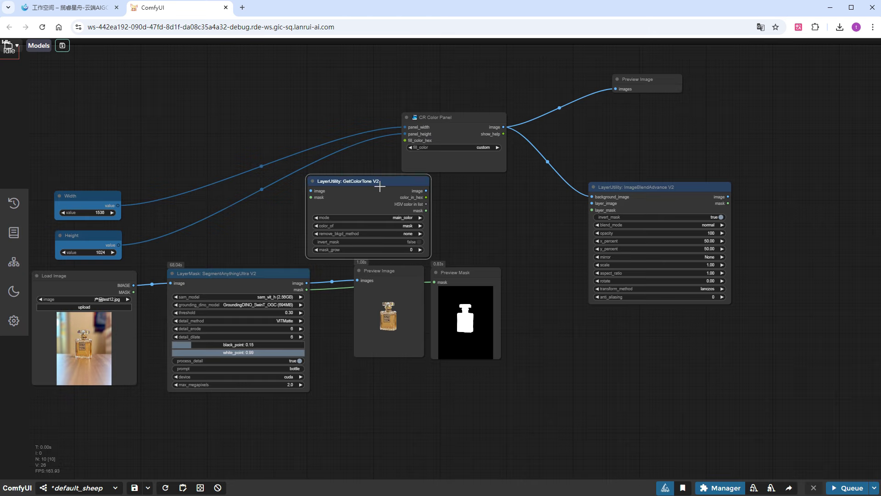
drag(390, 187, 404, 140)
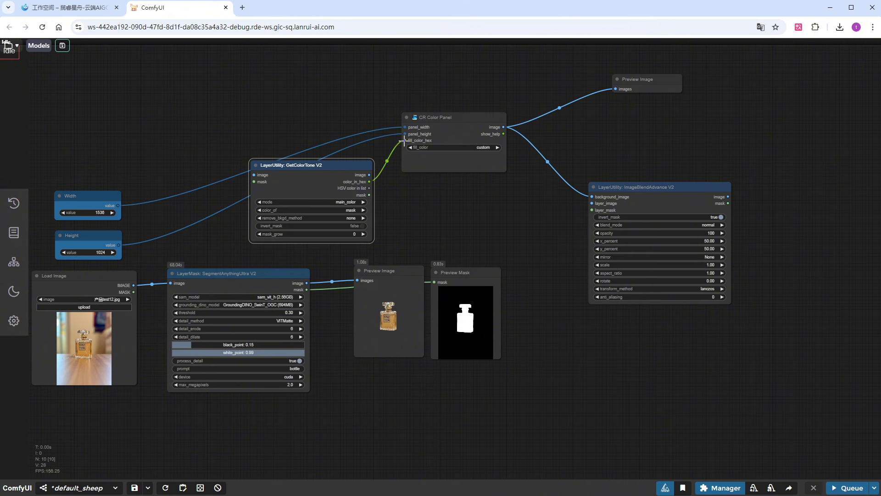
drag(307, 282, 254, 182)
- Connect the segmented image to layer_image and the GetColorTone mask to layer_mask, and attach image and mask previews to the blend outputs
scroll(380, 215, up, 5)
drag(261, 325, 720, 196)
drag(362, 184, 720, 207)
drag(786, 414, 400, 430)
middle_click(542, 202)
middle_click(542, 213)
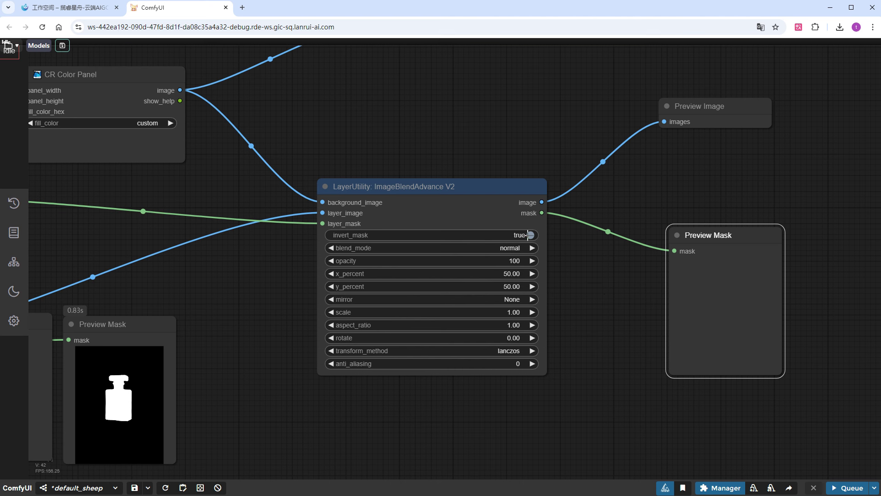
- Turn off invert_mask on the blend node, run the workflow, and move the blend's Preview Mask clear of its Preview Image
click(529, 235)
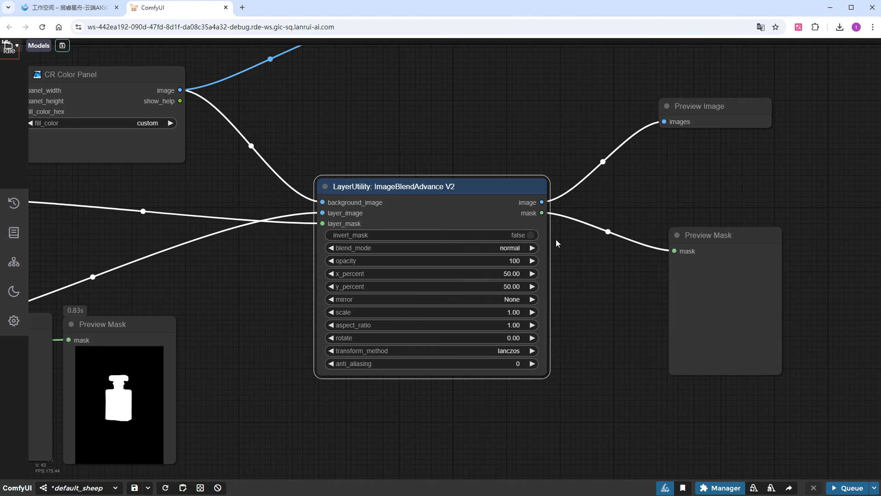
click(850, 488)
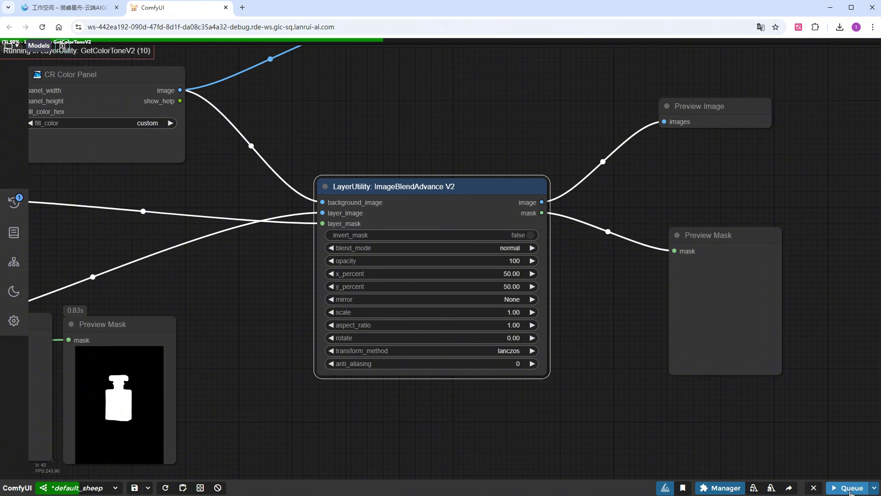
scroll(622, 424, down, 5)
drag(565, 403, 591, 369)
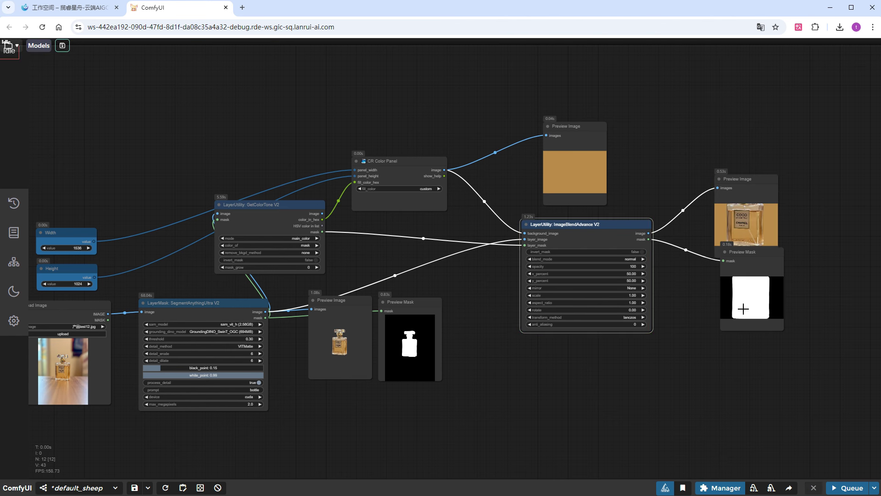
click(753, 260)
drag(754, 260, 749, 279)
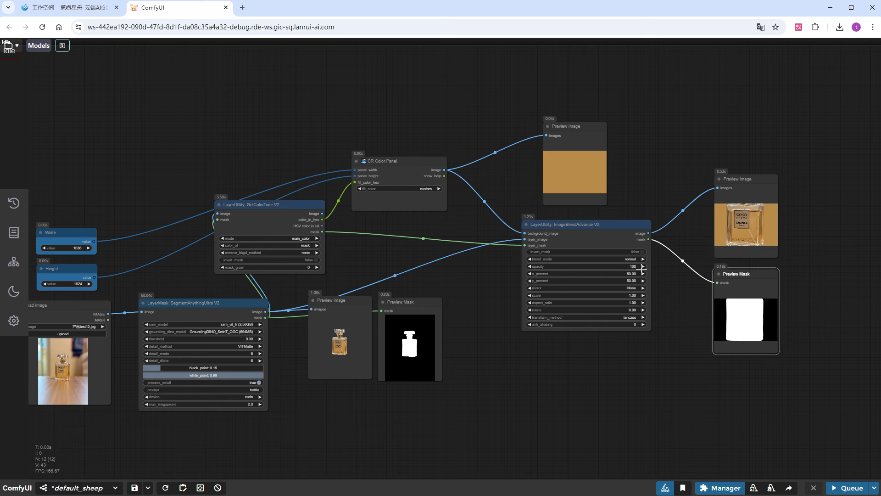
- Set the blend node's y_percent to 65 and scale to 0.32, and rerun the workflow to check the composite
scroll(643, 295, up, 5)
scroll(642, 295, up, 5)
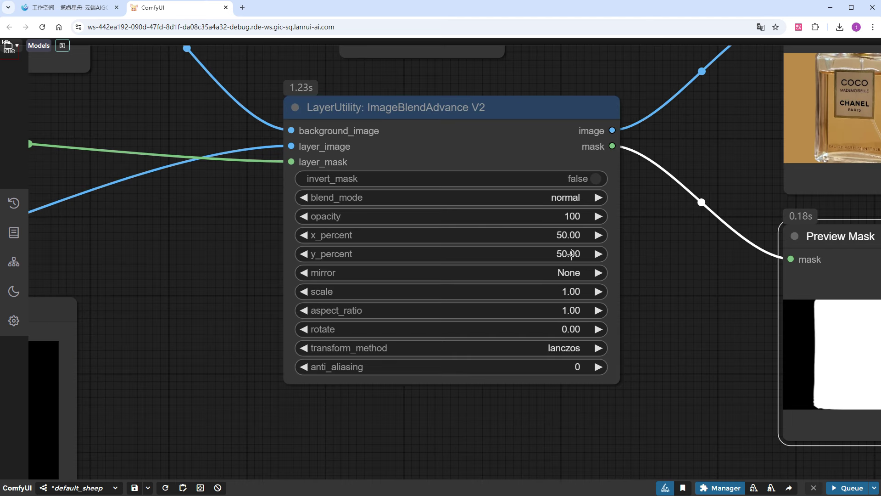
click(573, 254)
text(65)
key(Return)
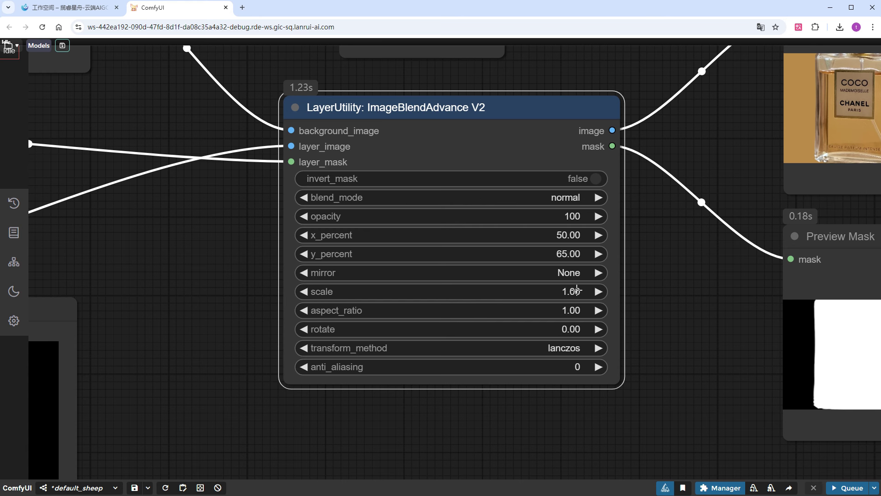
click(578, 291)
text(0.32)
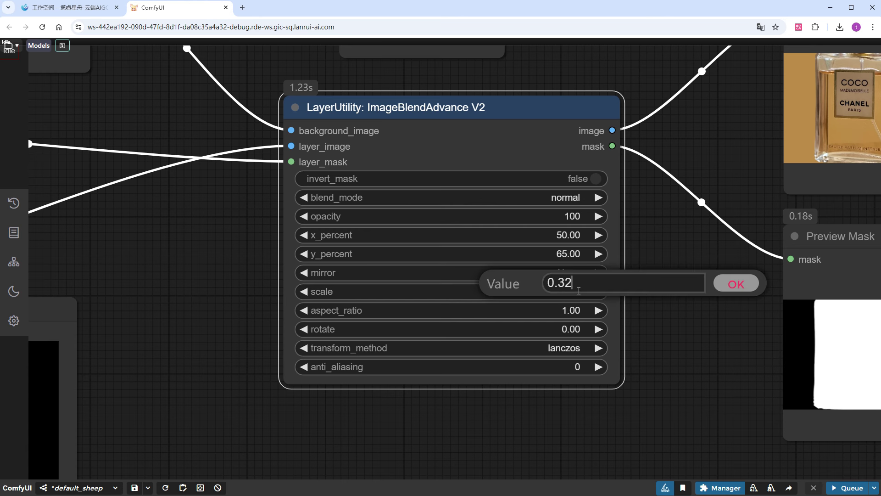
key(Return)
click(847, 487)
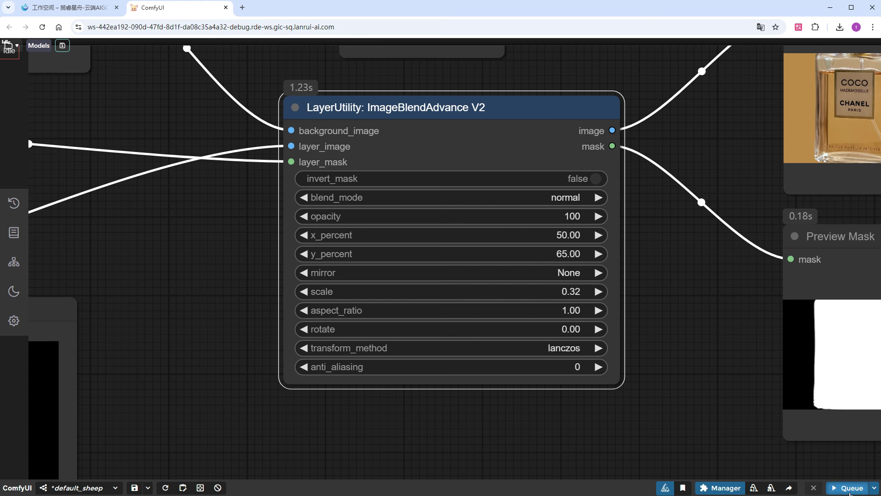
scroll(657, 416, down, 5)
drag(658, 417, 576, 405)
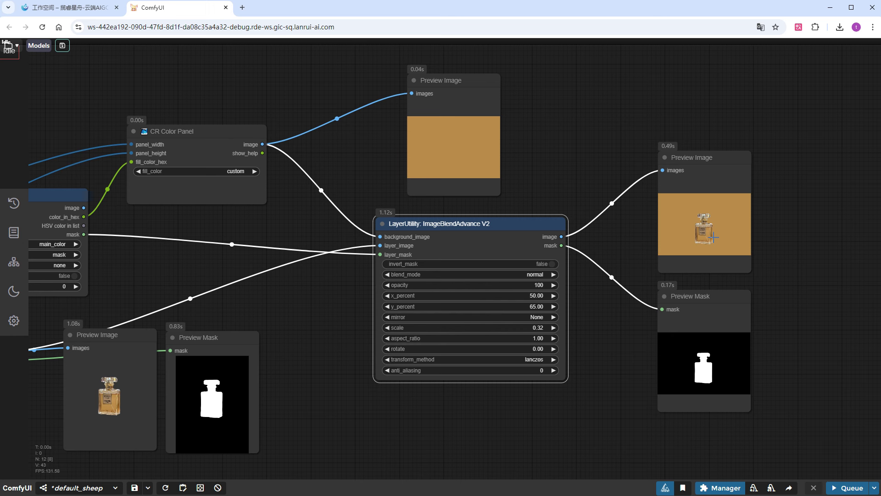
- Move the Width, Height, color and blending nodes with their previews away from the segmentation nodes and group them
scroll(634, 402, down, 5)
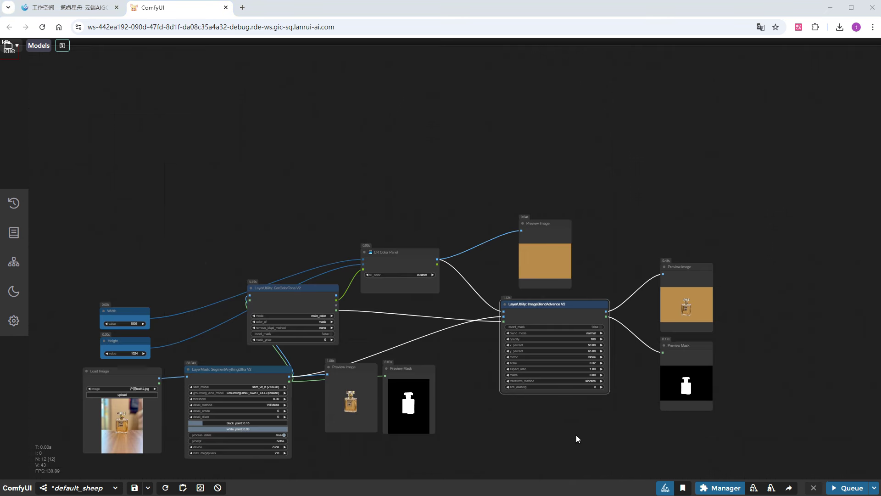
drag(576, 434, 671, 398)
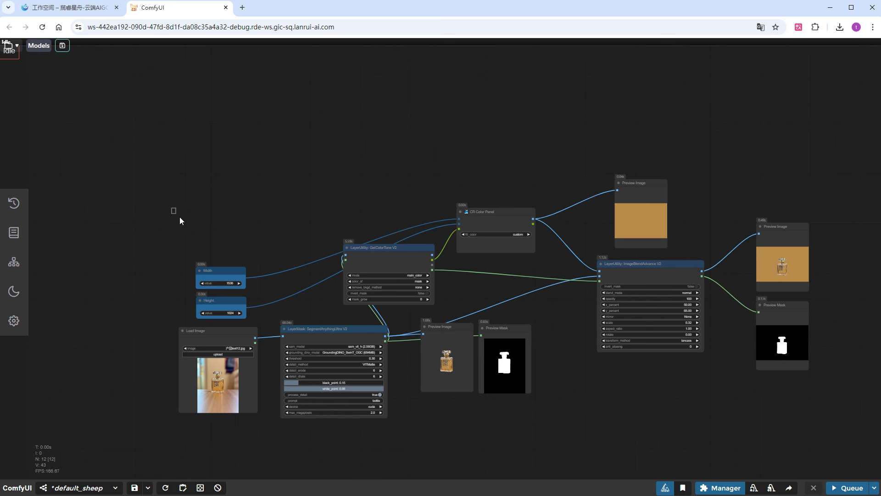
drag(179, 217, 827, 315)
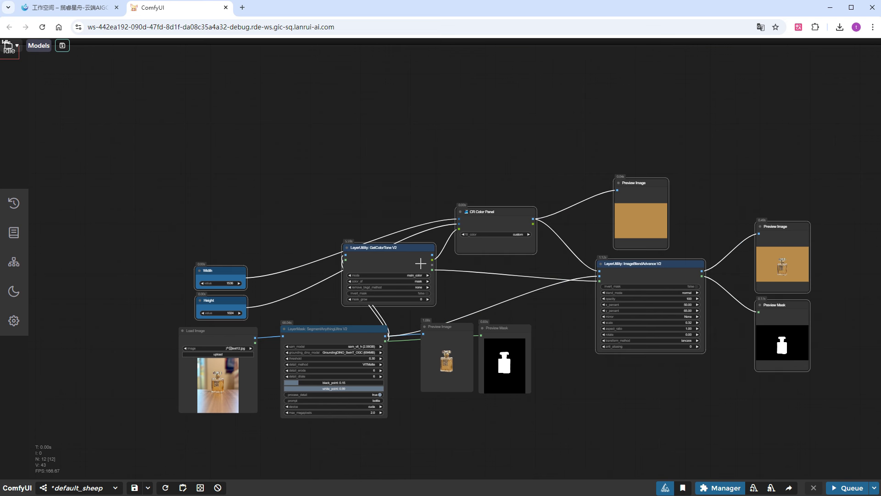
drag(401, 255, 563, 198)
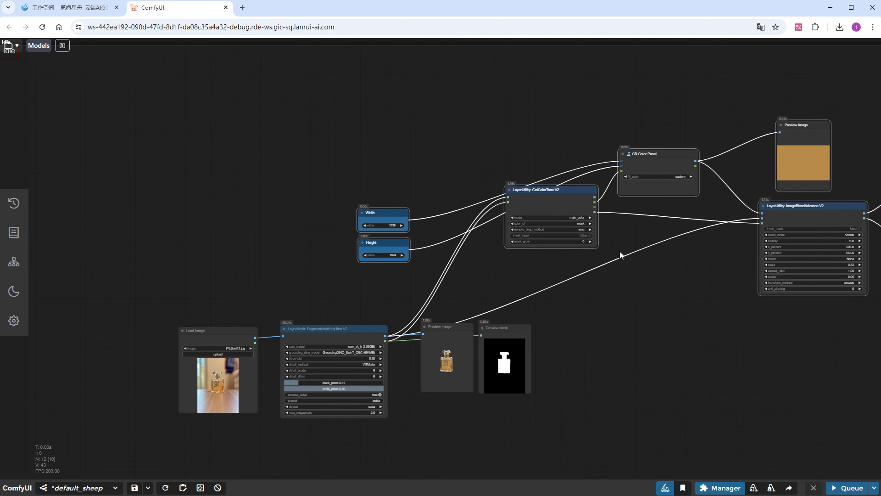
key(ctrl+g)
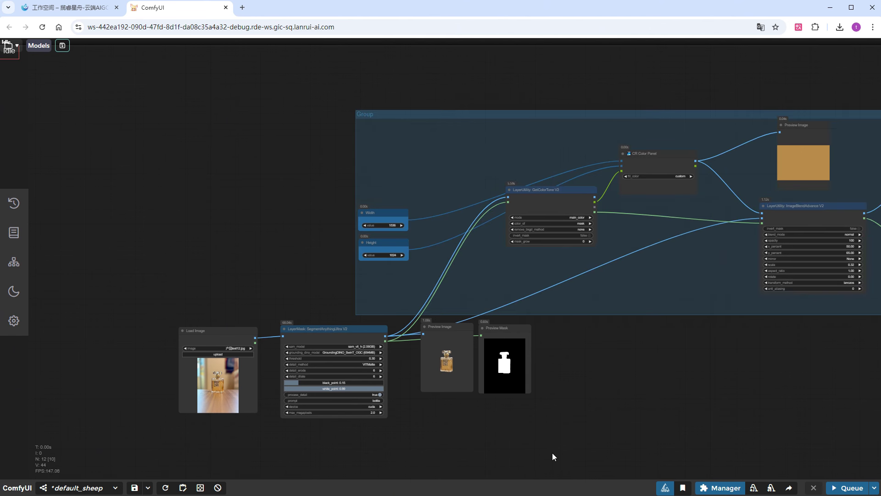
- Group the SegmentAnythingUltra V2 node with its two previews and reposition the group and Load Image side by side
drag(552, 453, 359, 350)
key(ctrl+g)
drag(225, 331, 65, 276)
drag(405, 349, 203, 125)
drag(217, 329, 148, 197)
drag(561, 420, 293, 440)
drag(294, 360, 229, 294)
- Tidy the color and blending group, placing Width and Height above GetColorTone V2 and the final previews beside the blend node
drag(231, 290, 390, 207)
drag(845, 405, 369, 183)
drag(514, 227, 376, 229)
drag(549, 280, 522, 276)
drag(517, 200, 493, 203)
drag(751, 406, 621, 224)
drag(825, 388, 677, 391)
scroll(620, 404, left, 5)
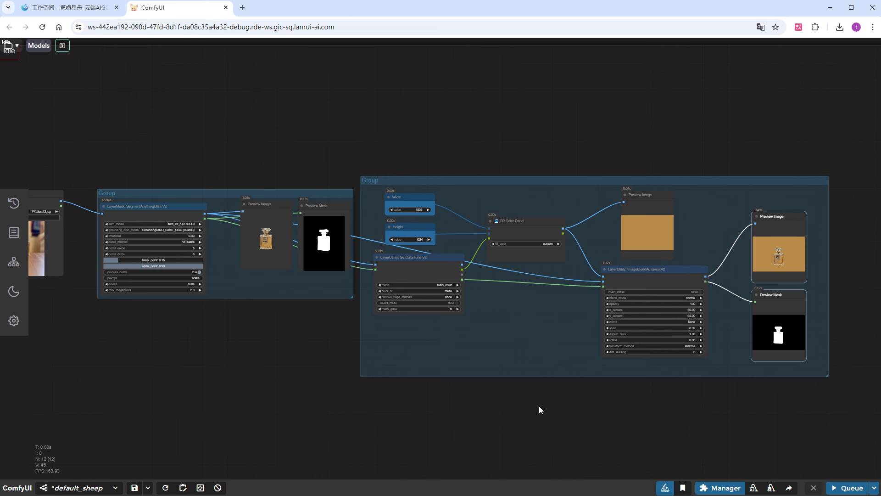
drag(778, 411, 511, 458)
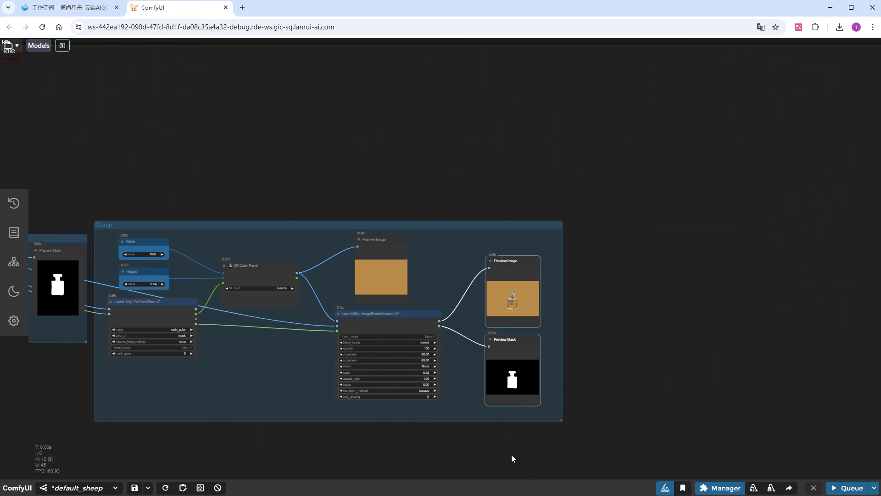
scroll(530, 388, up, 4)
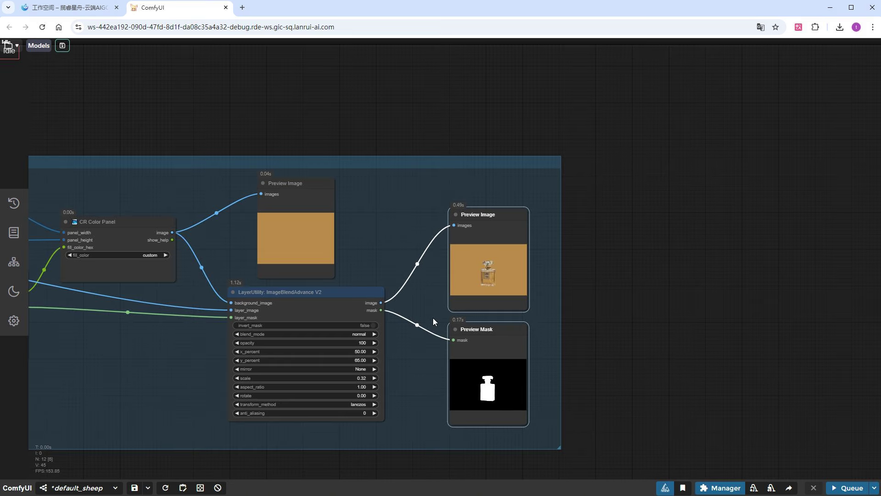
- Route the blend node's image, its mask and an InvertMask output into separate reroutes grouped as Subject, Mask and Invert Mask
key(ctrl+z)
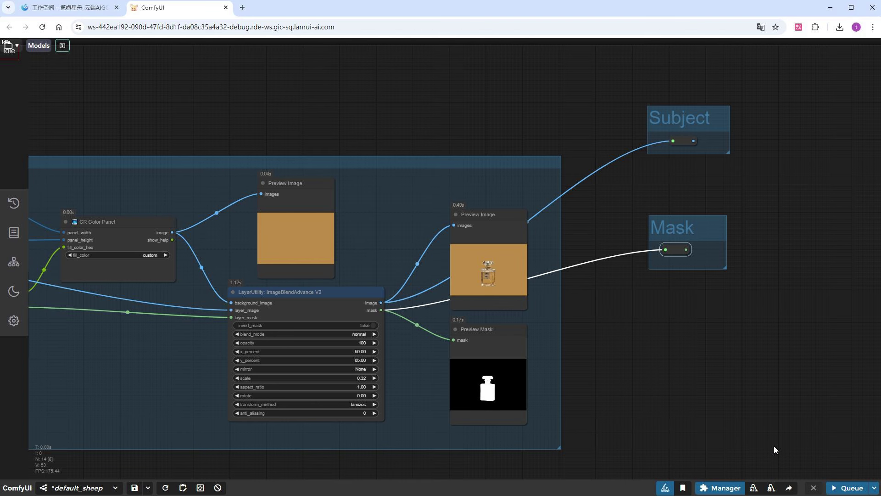
key(ctrl+z)
key(ctrl+z)
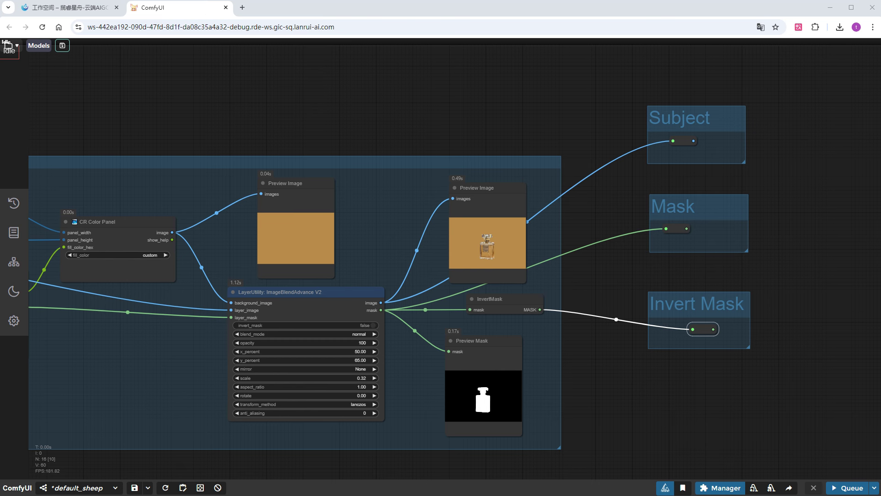
- Add a Load Checkpoint node beside the Subject and Mask groups and load FLUX1/flux1-dev-fp8.safetensors
drag(772, 384, 375, 376)
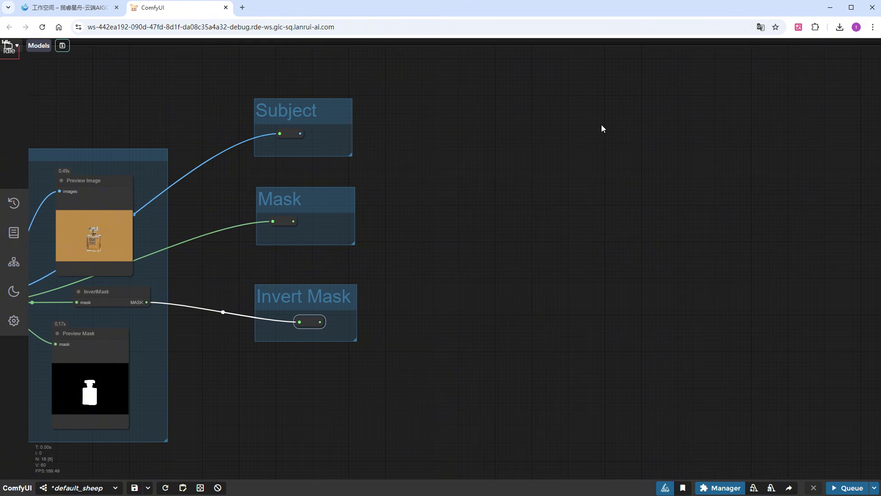
double_click(580, 134)
text(load ch)
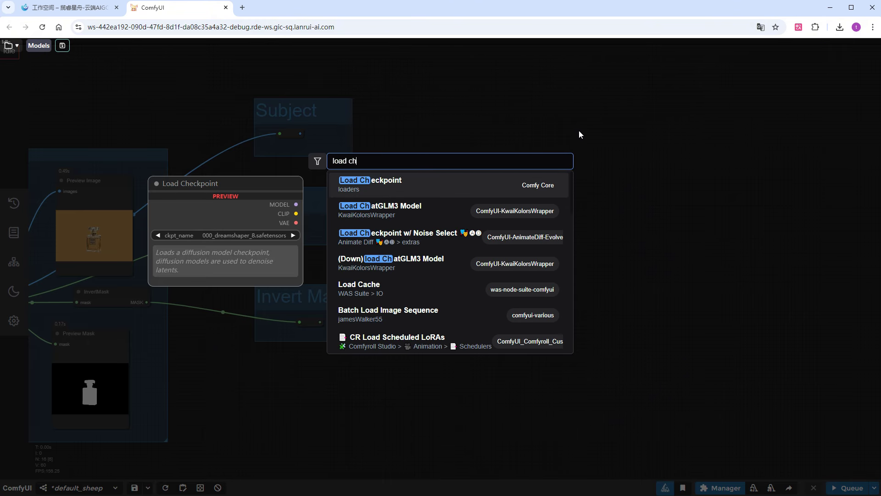
key(Return)
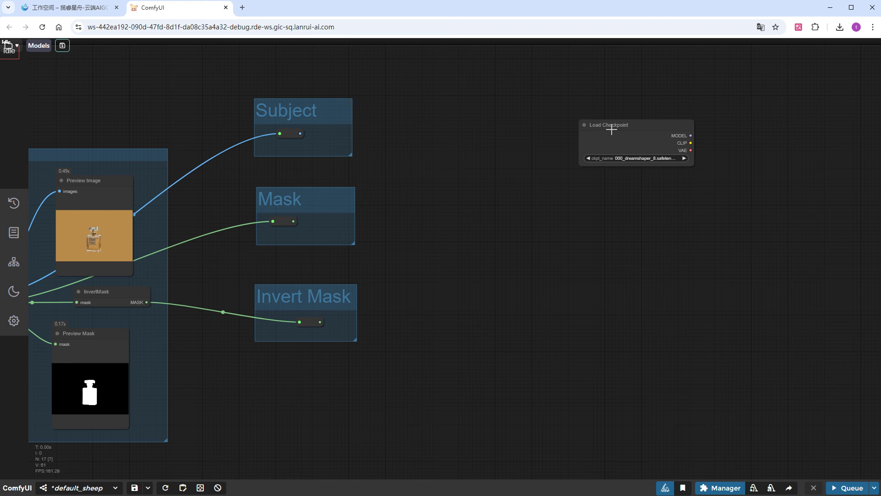
drag(612, 130, 533, 121)
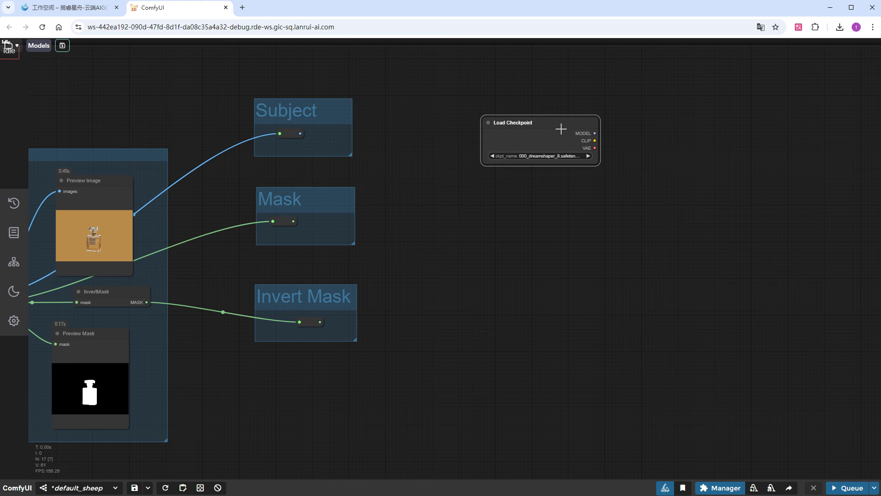
scroll(654, 147, up, 4)
click(493, 157)
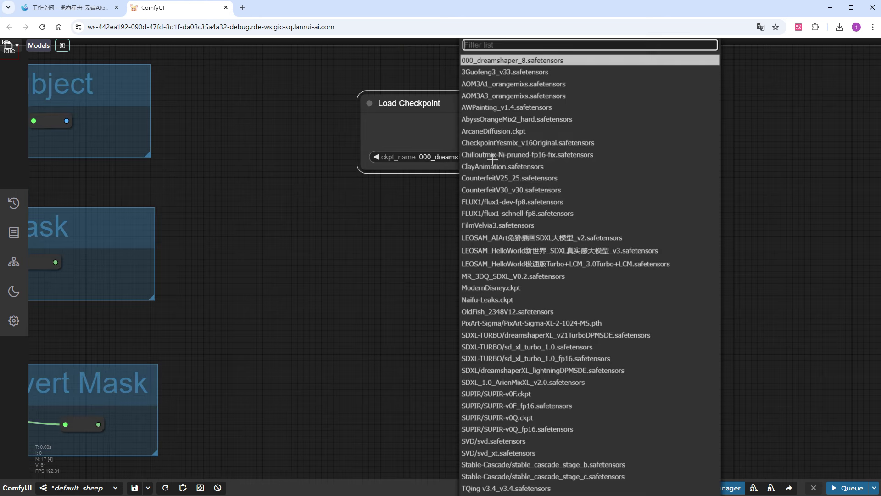
text(flux)
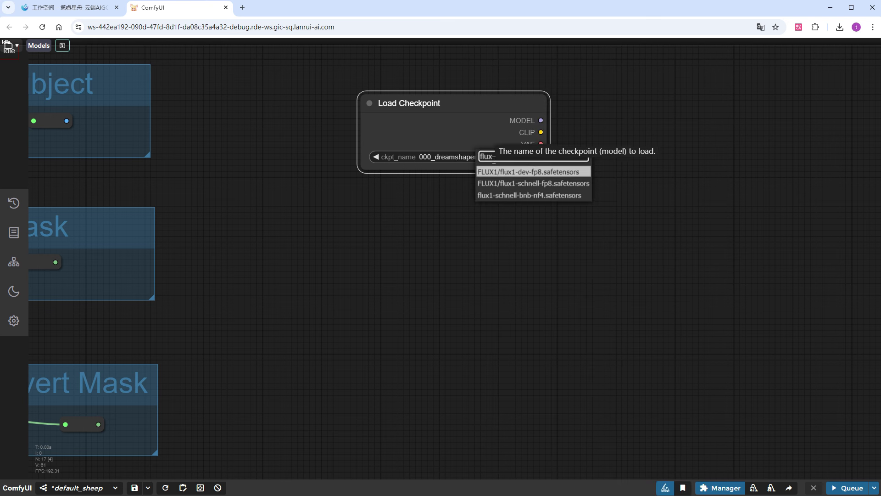
click(522, 172)
- Connect two CLIP Text Encode nodes to the checkpoint's CLIP and prompt the first with a modern, well-lit room, white petals and a marble countertop
mouse_move(541, 133)
mouse_down()
mouse_move(608, 100)
mouse_move(643, 250)
mouse_up()
click(429, 223)
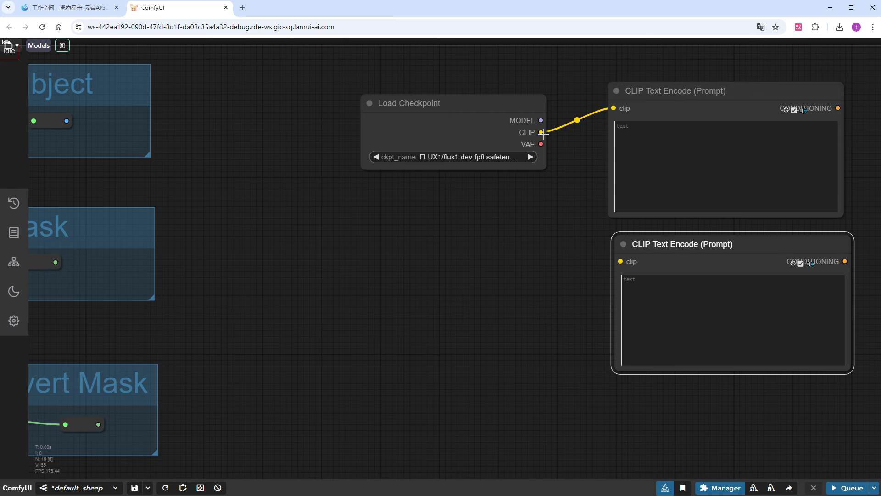
drag(543, 134, 621, 261)
click(792, 169)
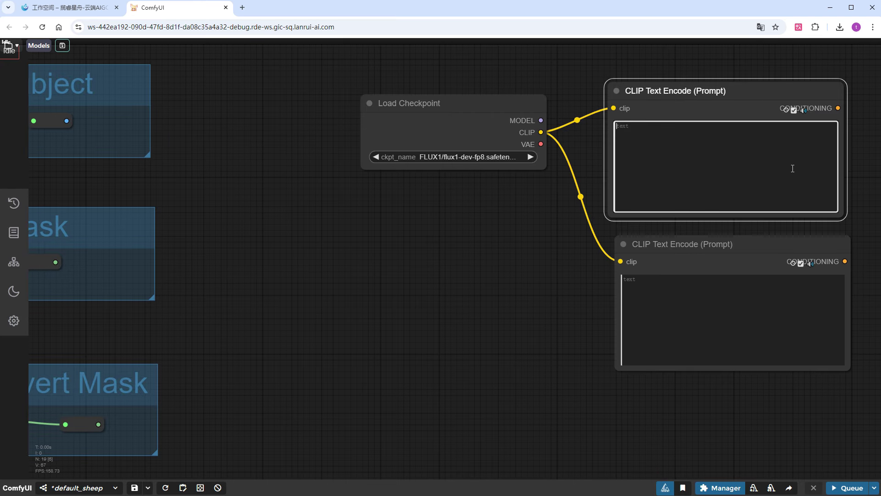
text(a modern, well-lit room with soft ambient lighting, delicate white petals are artfully scattered, adding a romantic touch to the composition. a stylish marble countertop, surrounded by neutral decor.)
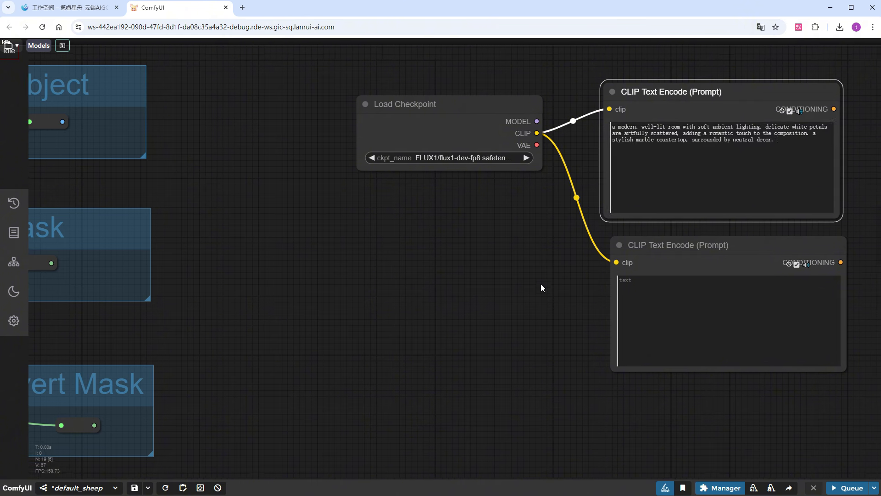
- Add an InpaintModelConditioning node and connect both prompts to its positive and negative inputs and the checkpoint's VAE to vae
drag(541, 284, 216, 321)
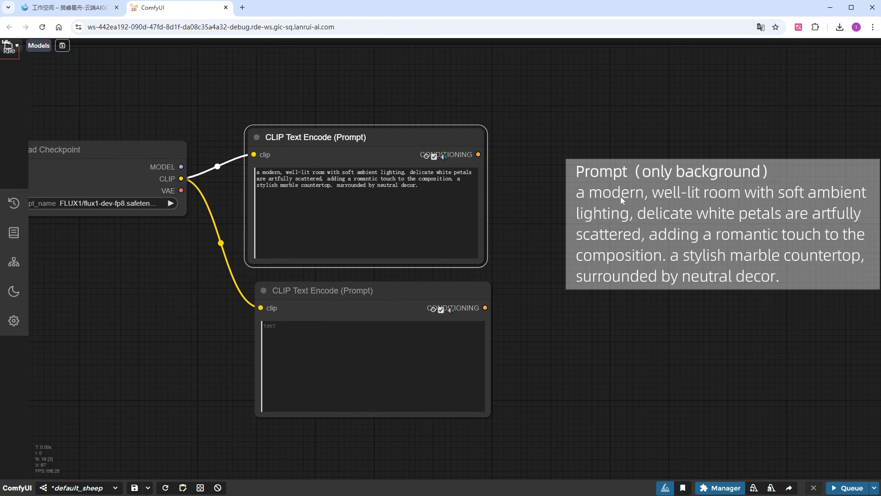
double_click(579, 284)
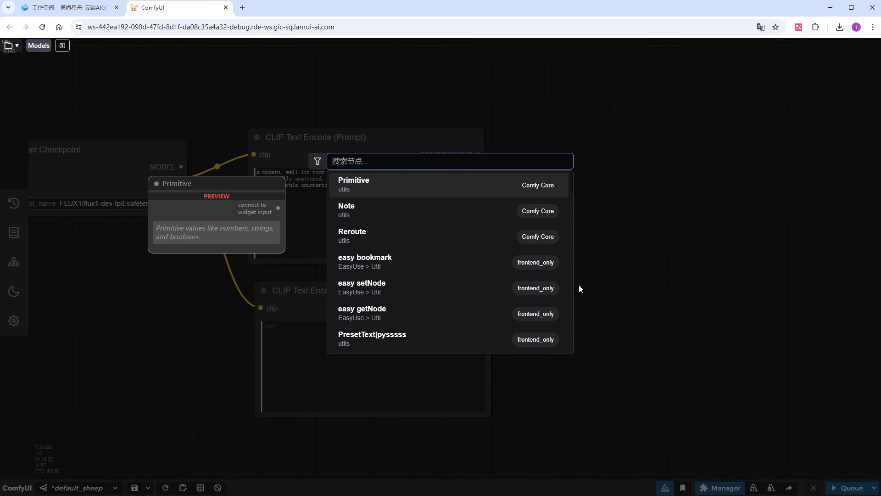
text(inpaint)
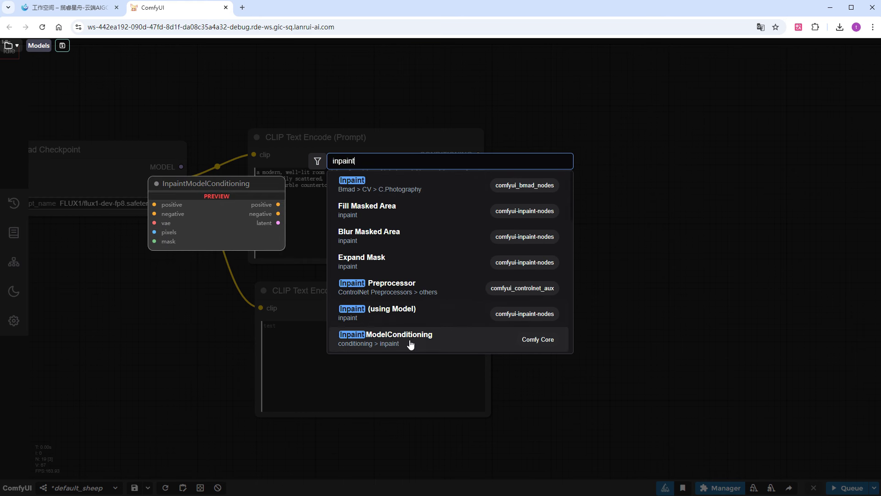
click(411, 343)
drag(479, 154, 584, 291)
drag(485, 307, 580, 305)
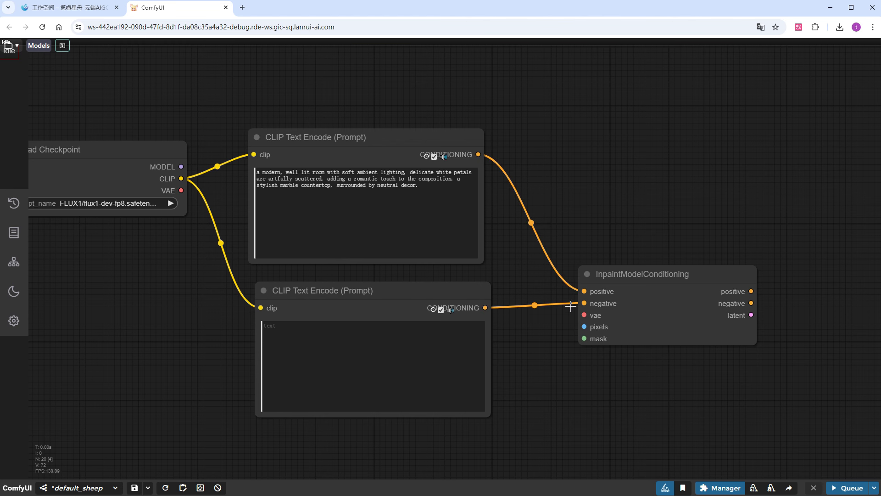
drag(181, 191, 585, 315)
- Connect the Subject reroute to the InpaintModelConditioning pixels input and the Invert Mask reroute to its mask input
drag(246, 436, 431, 389)
scroll(401, 422, down, 2)
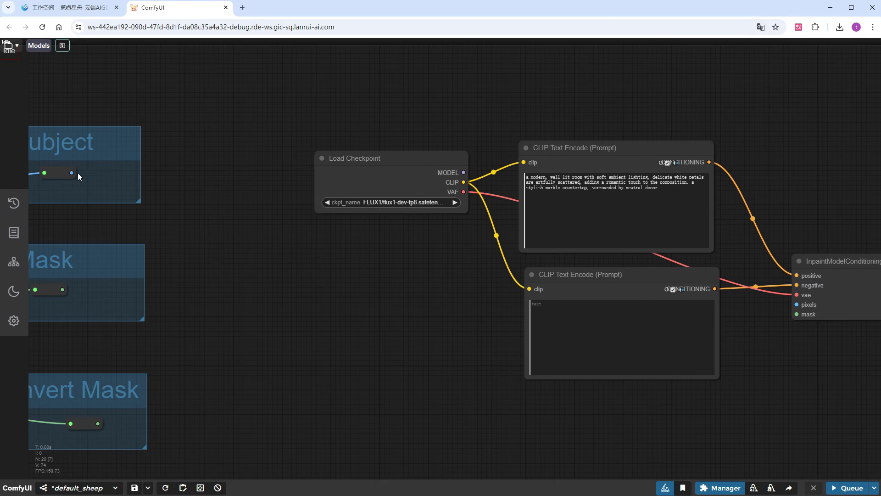
drag(71, 173, 797, 304)
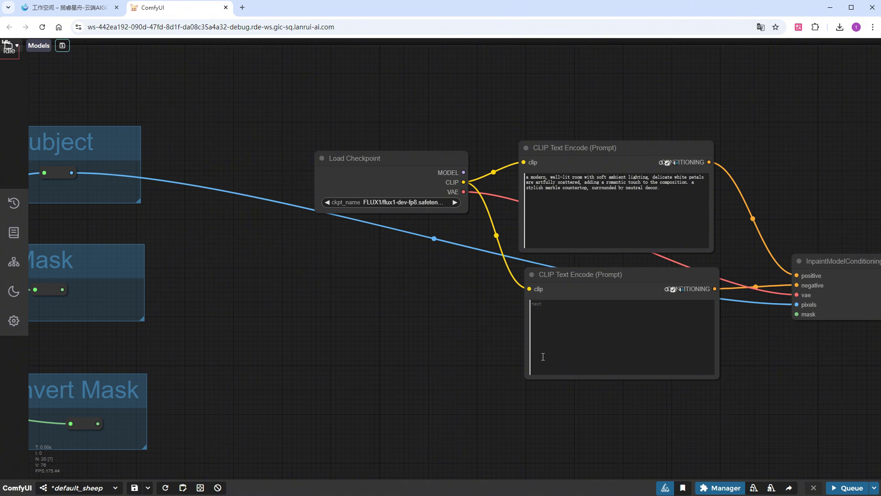
drag(98, 423, 797, 314)
- Add FluxGuidance and KSampler nodes fed by InpaintModelConditioning, and connect the checkpoint's model to the KSampler
drag(769, 375, 805, 379)
drag(323, 395, 254, 398)
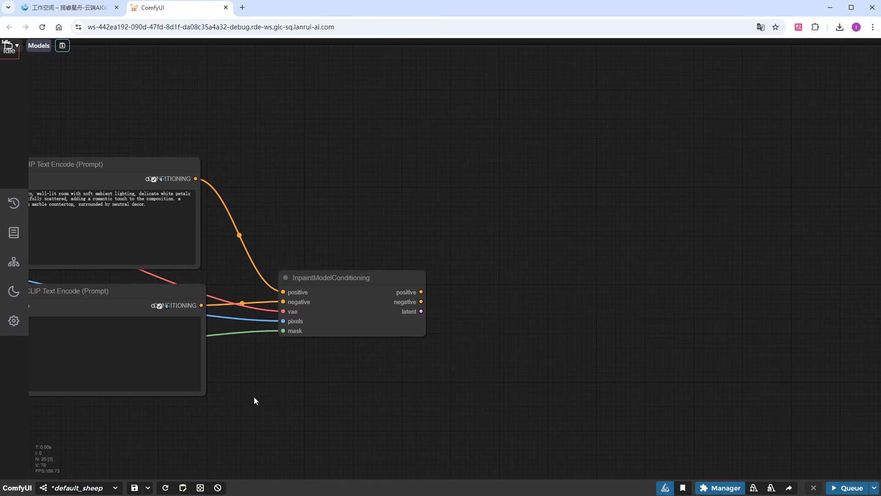
scroll(497, 279, up, 3)
key(ctrl+shift+v)
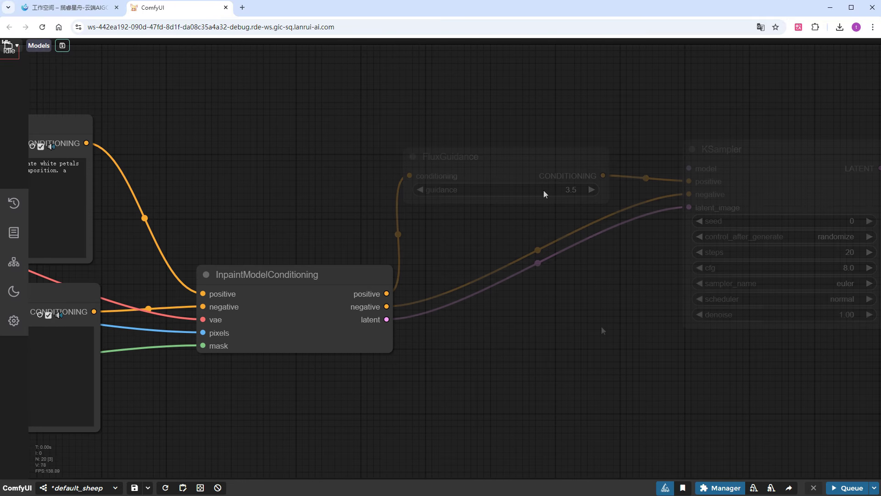
scroll(288, 397, down, 3)
drag(402, 406, 610, 406)
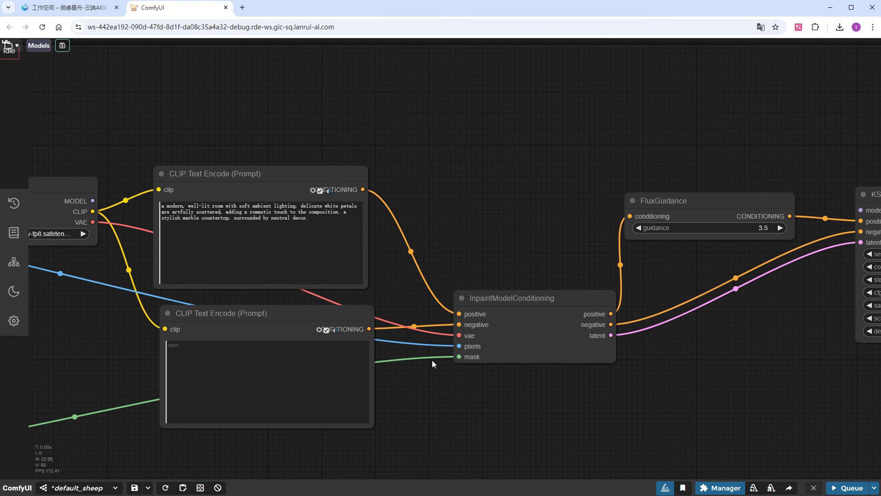
drag(92, 201, 861, 210)
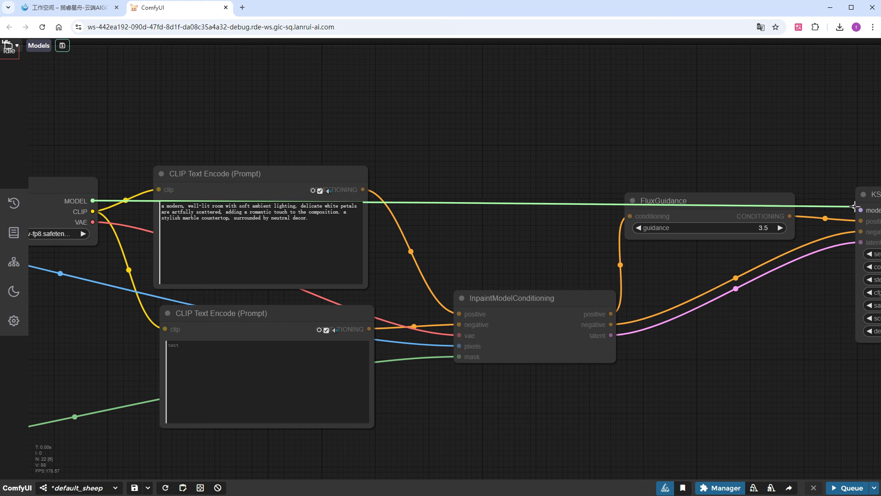
- Set the KSampler's cfg to 1.0 and its scheduler to beta
drag(830, 334, 456, 349)
click(617, 306)
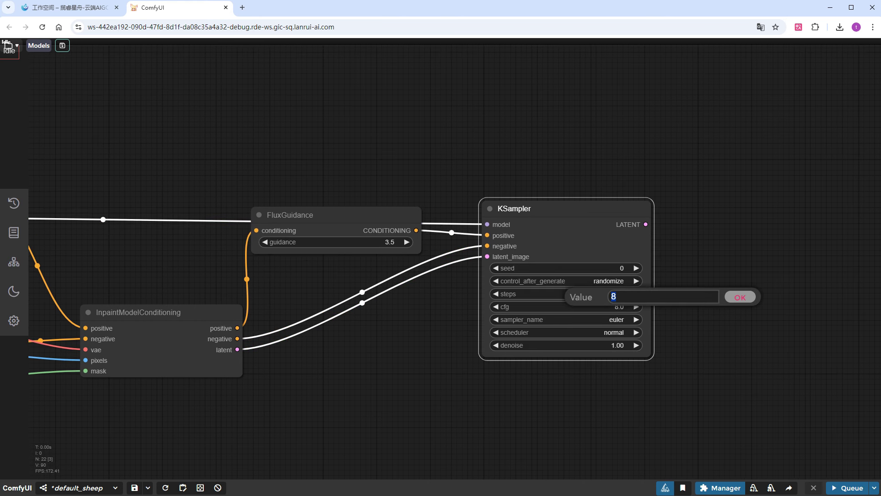
key(Return)
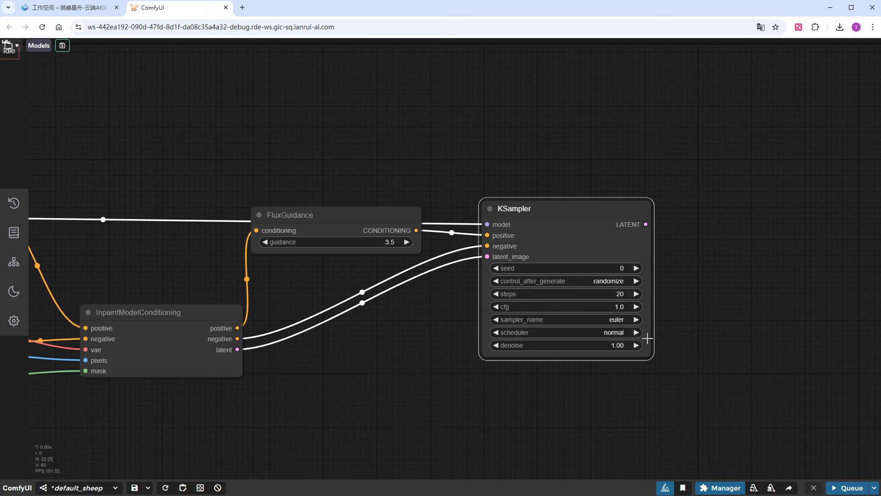
click(618, 331)
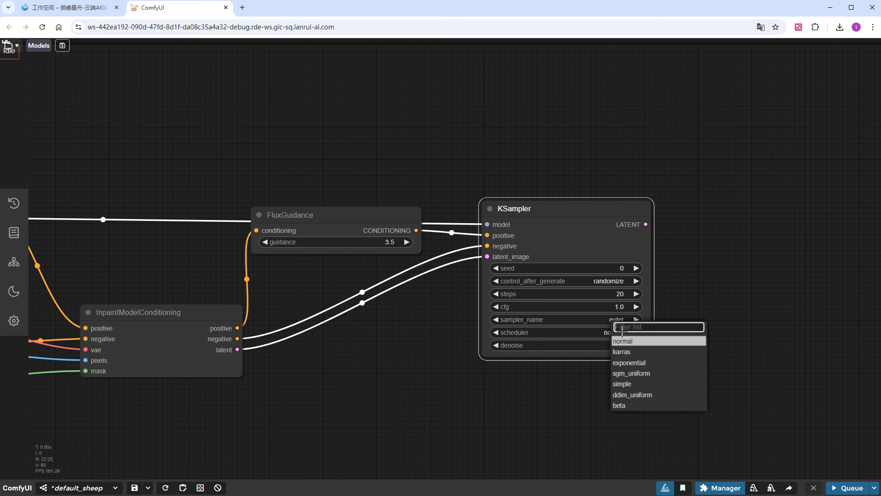
click(620, 405)
- Add VAE Decode and Preview Image nodes after the KSampler, and connect the checkpoint's VAE to the decoder
drag(646, 224, 683, 231)
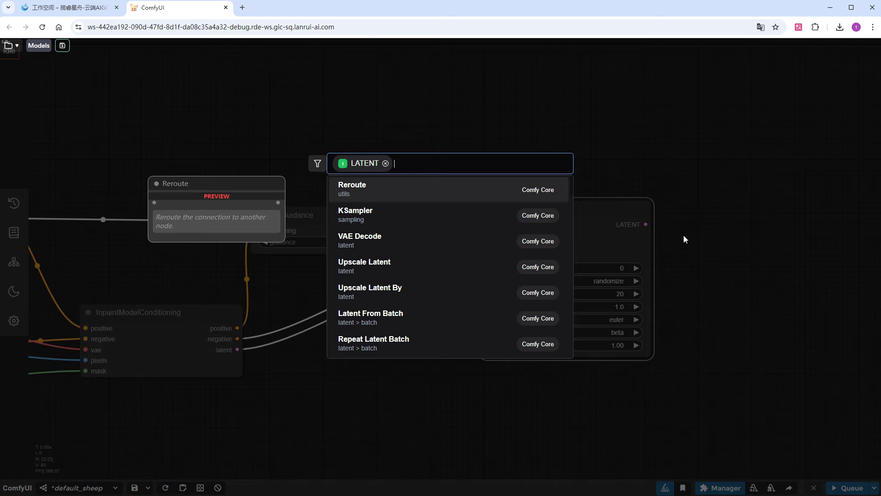
click(356, 242)
drag(785, 231, 847, 225)
click(368, 290)
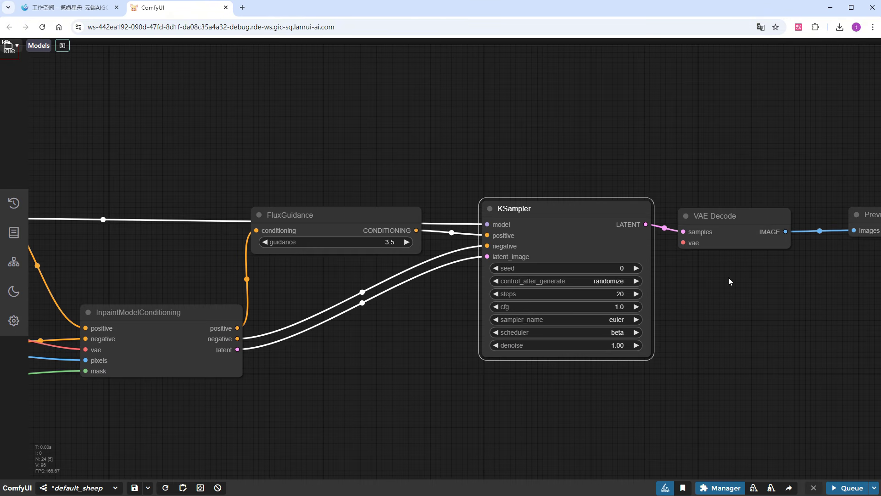
scroll(393, 337, down, 3)
scroll(374, 397, left, 5)
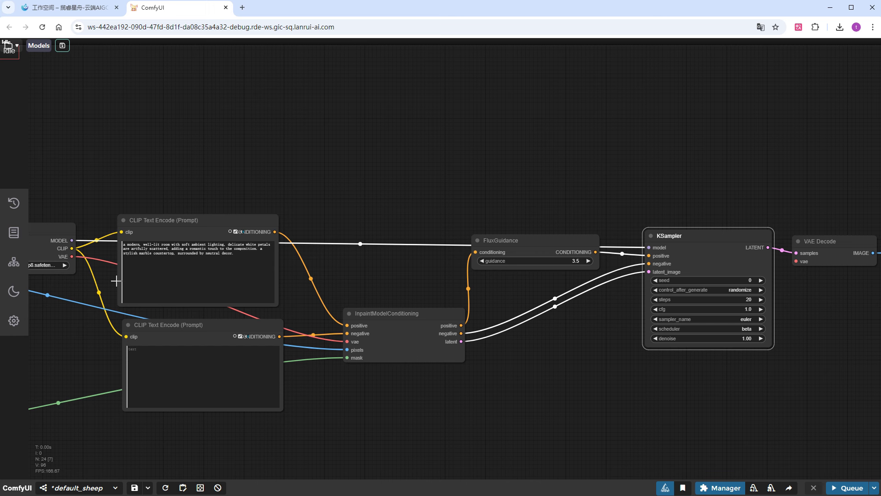
drag(72, 256, 796, 261)
- Group all the inpainting nodes from Load Checkpoint through the final Preview Image
scroll(490, 382, down, 4)
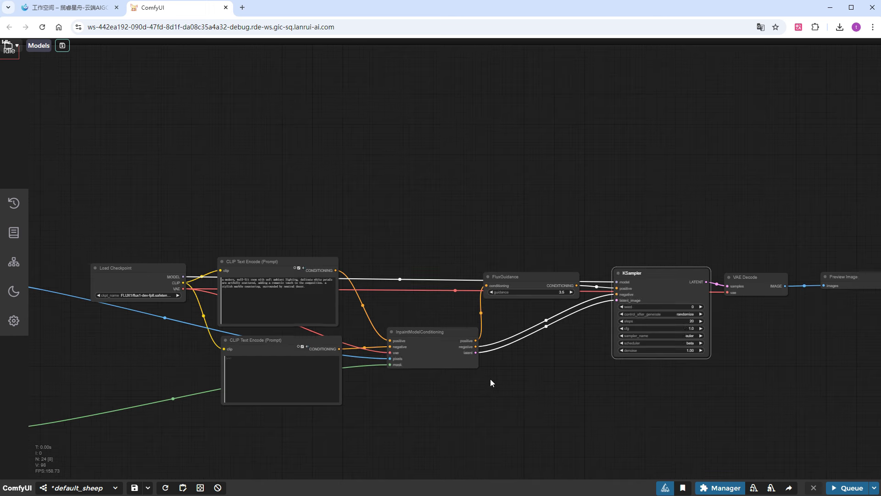
drag(845, 407, 128, 200)
key(ctrl+g)
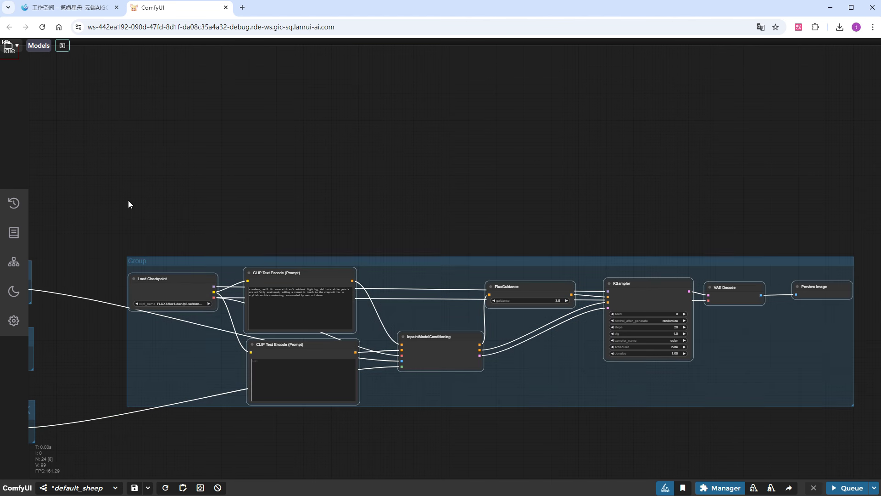
- Run the workflow and examine the generated perfume bottle image up close in the final preview
click(852, 490)
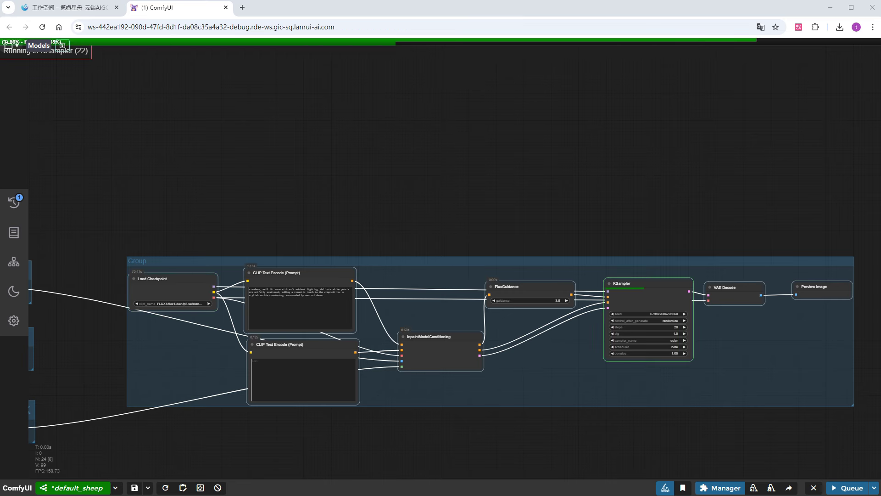
scroll(854, 323, up, 15)
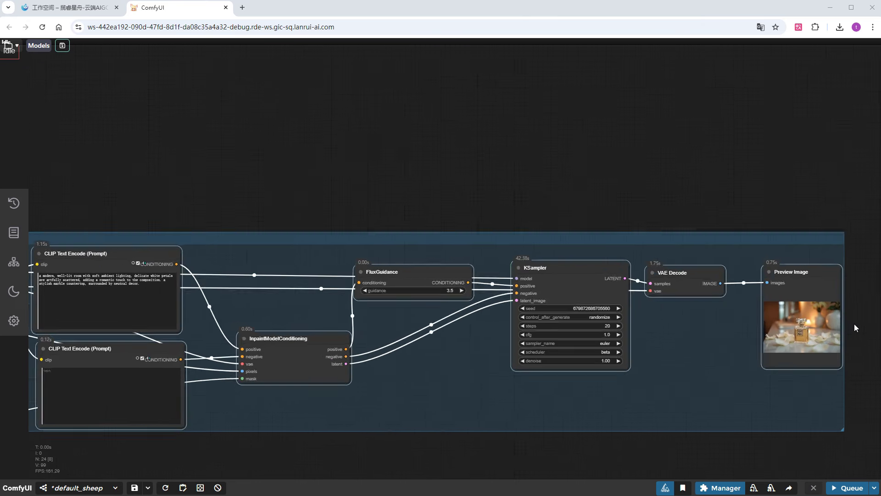
scroll(729, 334, up, 6)
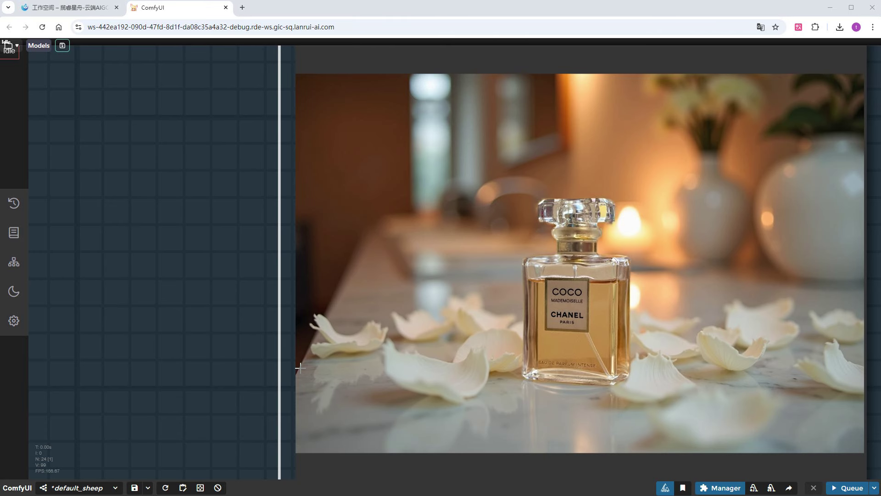
- Move the solid-color composite preview and the generated image preview side by side above the inpainting group
scroll(287, 363, down, 5)
scroll(298, 369, down, 6)
drag(294, 370, 689, 373)
scroll(688, 374, down, 2)
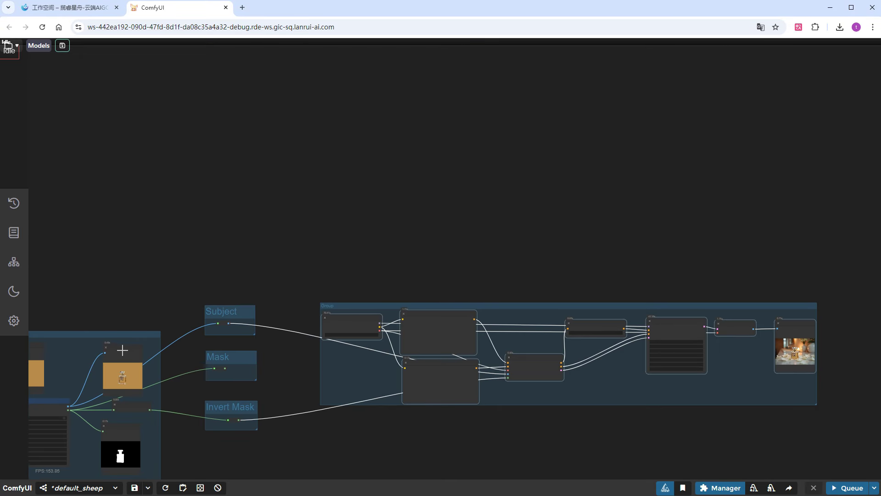
drag(122, 350, 404, 153)
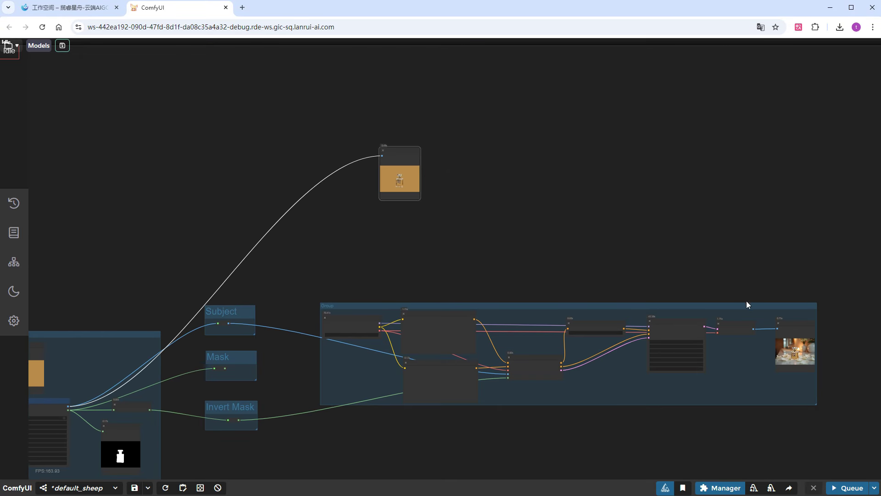
drag(796, 323, 444, 151)
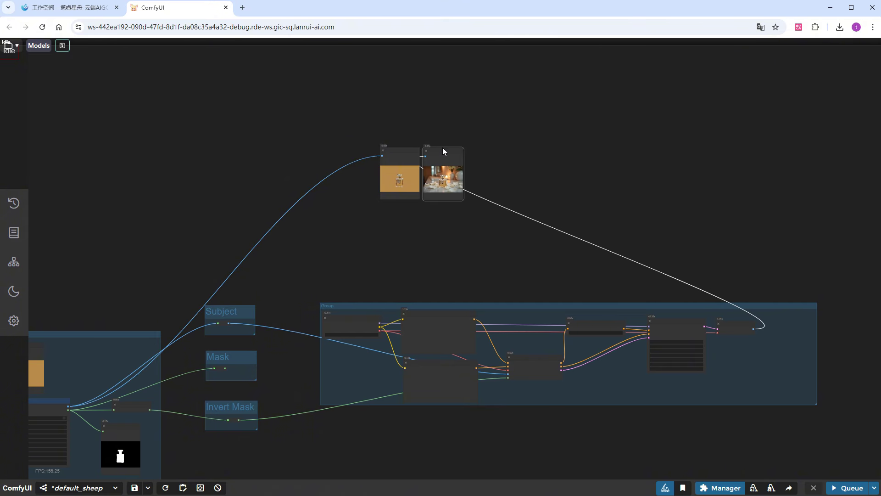
- Compare the solid-color perfume composite and the generated scene up close in their side-by-side previews
scroll(406, 175, up, 10)
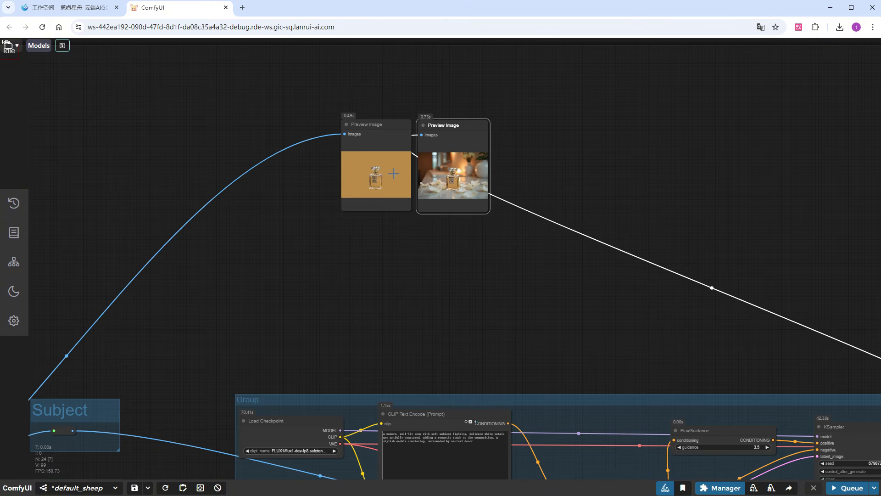
scroll(369, 149, up, 4)
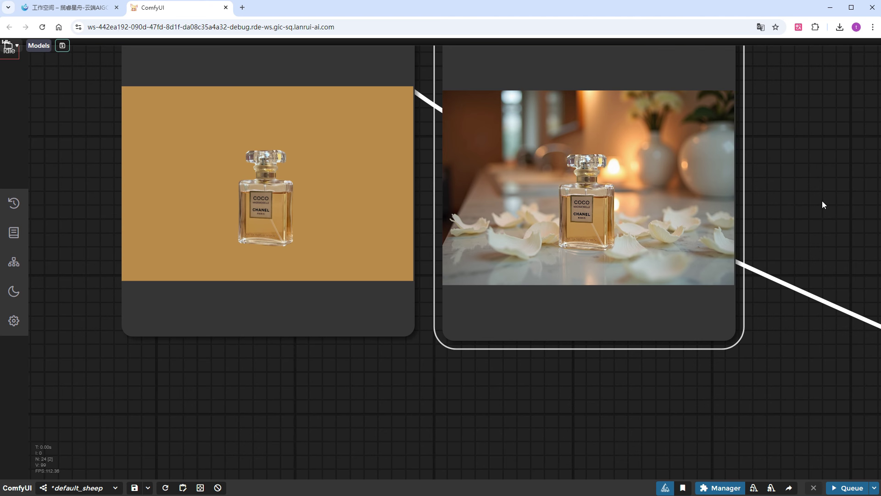
drag(822, 200, 814, 214)
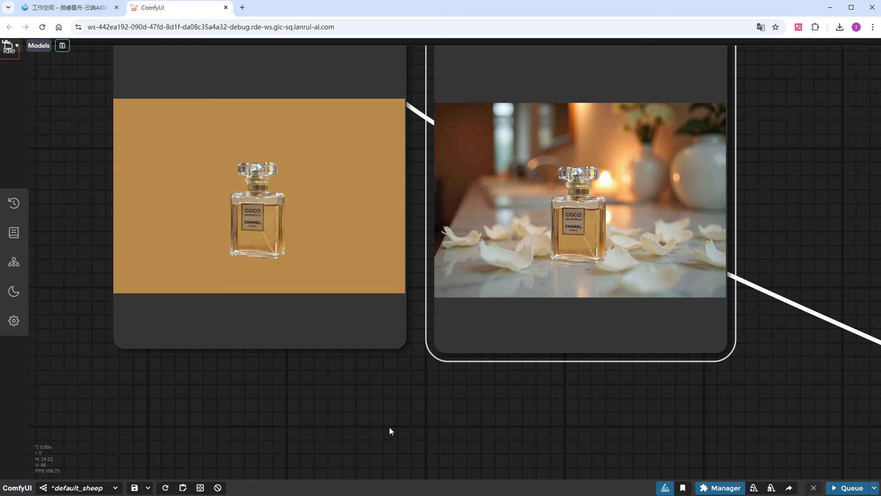
scroll(386, 448, down, 20)
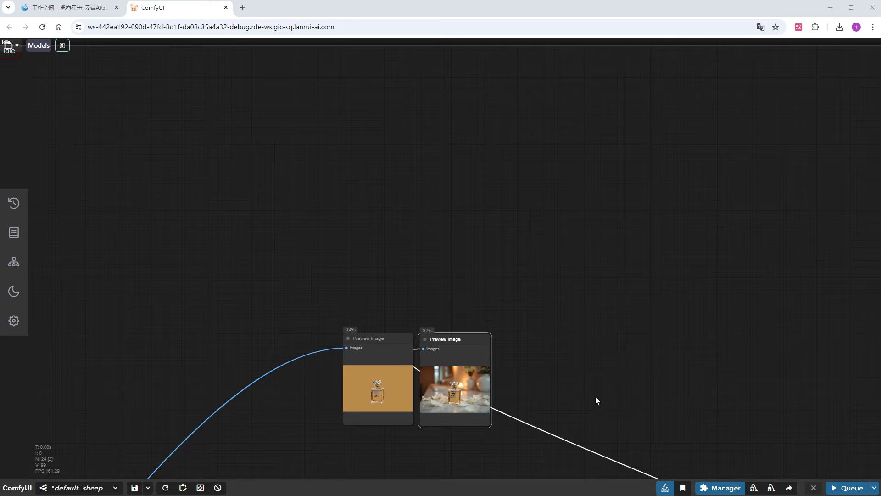
- Route the Subject image and Mask outputs through reroute nodes above the inpainting group and extend both past its far end
drag(595, 397, 457, 150)
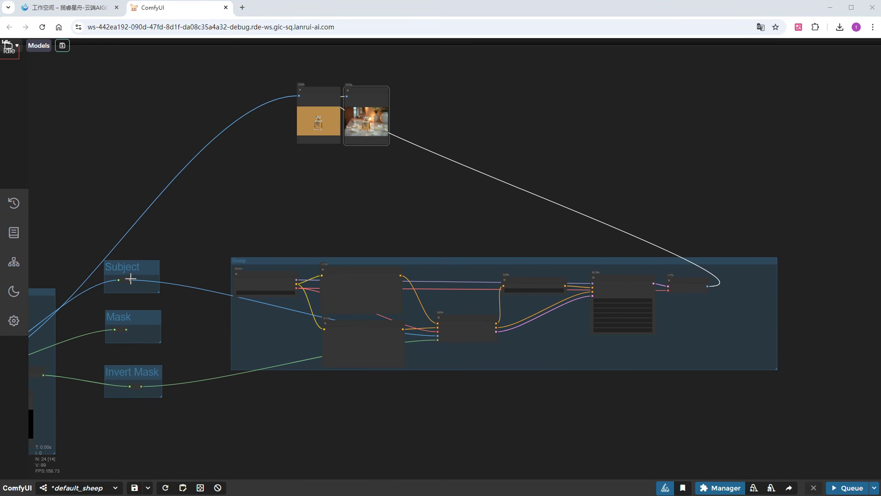
drag(130, 280, 302, 186)
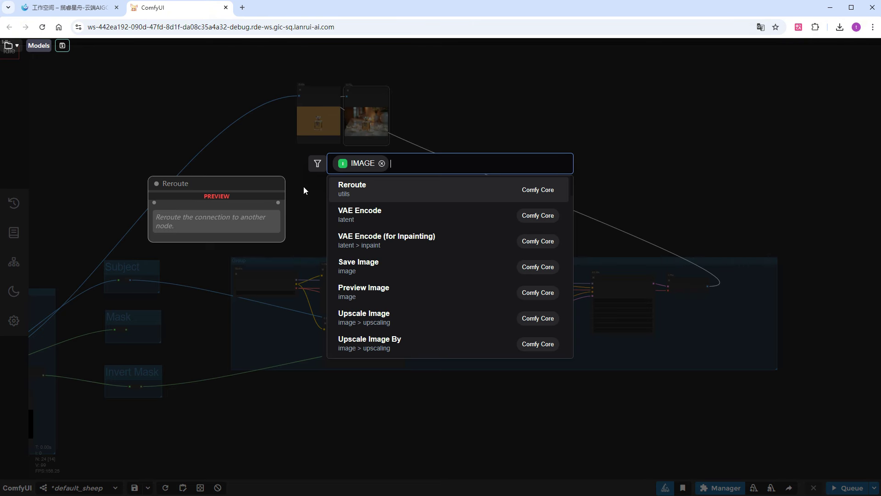
key(Return)
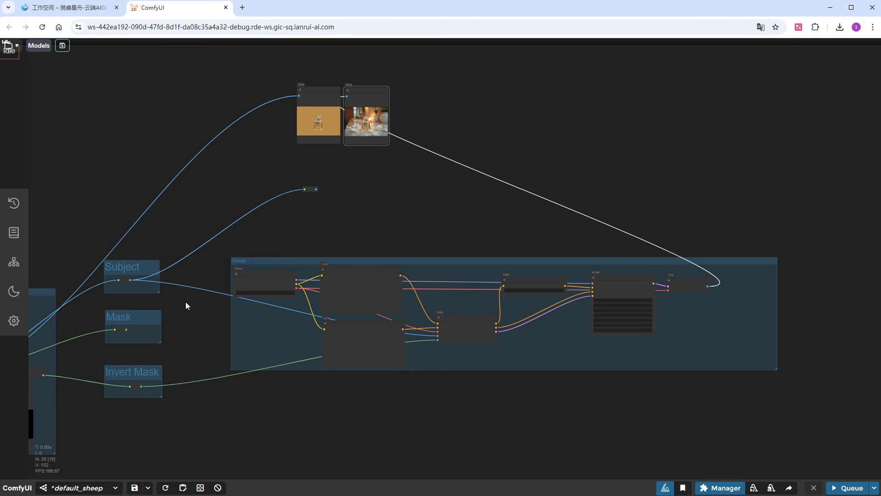
drag(127, 329, 300, 206)
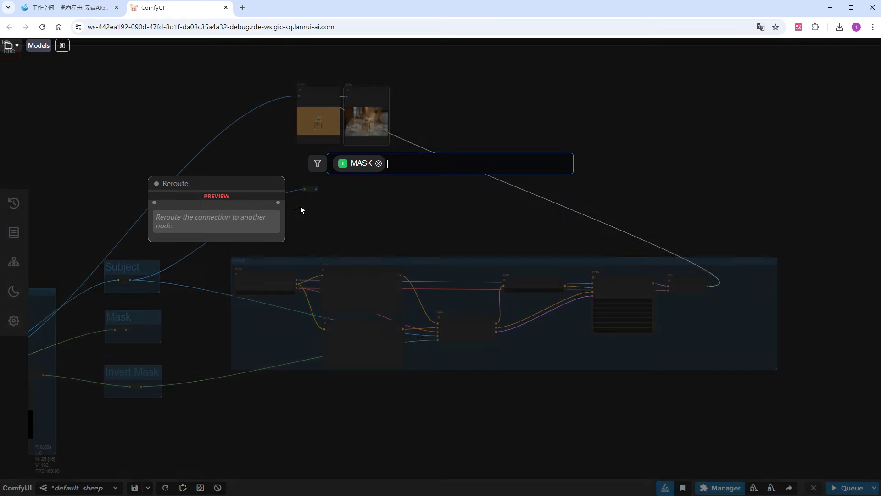
click(365, 190)
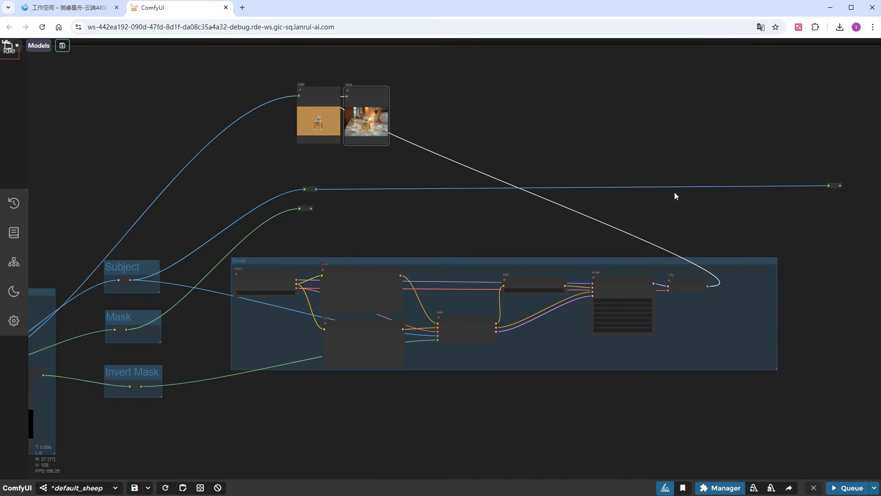
drag(777, 351, 475, 342)
scroll(772, 321, up, 5)
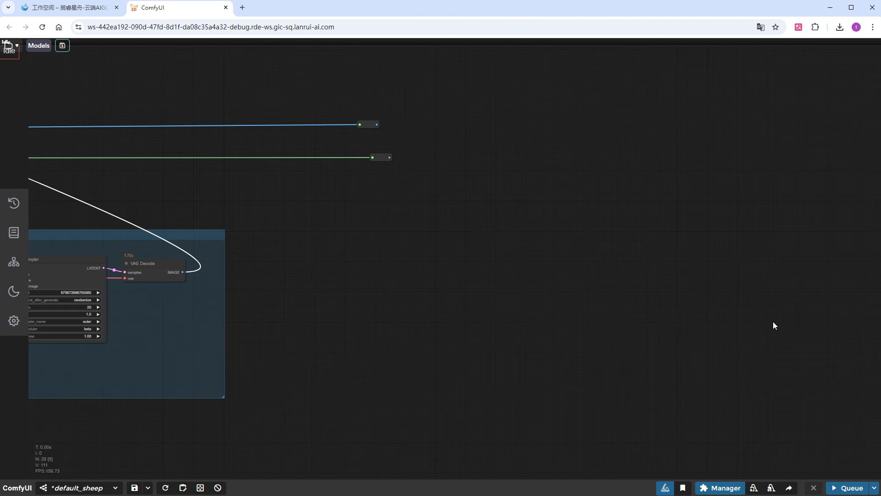
scroll(586, 347, up, 2)
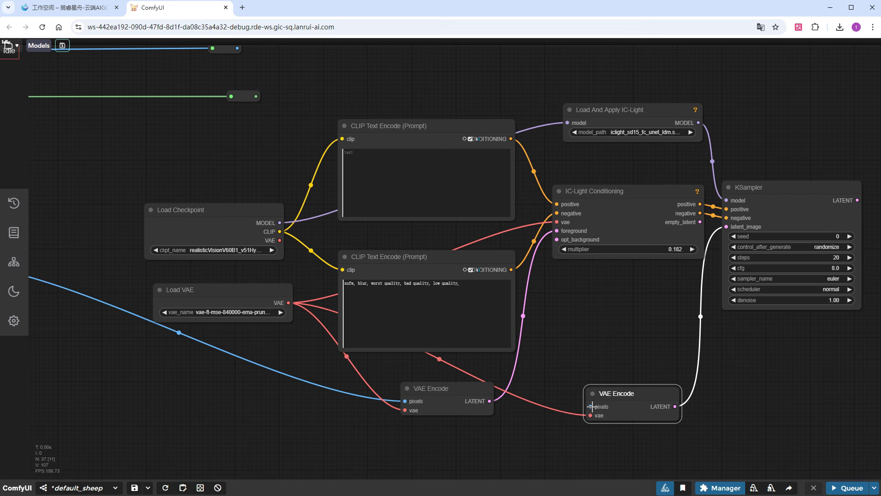
- Chain LaMa, Color of Shadow & Highlight and GaussianBlur nodes below the VAE Encode nodes, with a Preview Image on each
drag(541, 452, 560, 307)
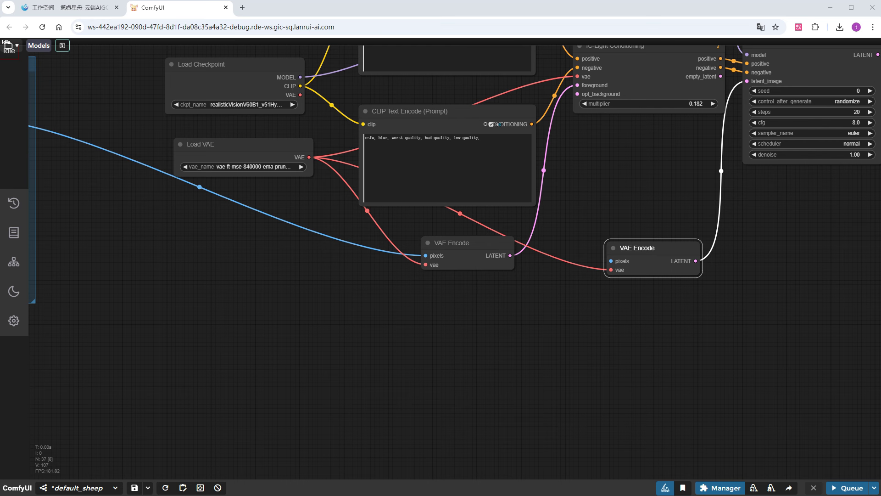
key(ctrl+v)
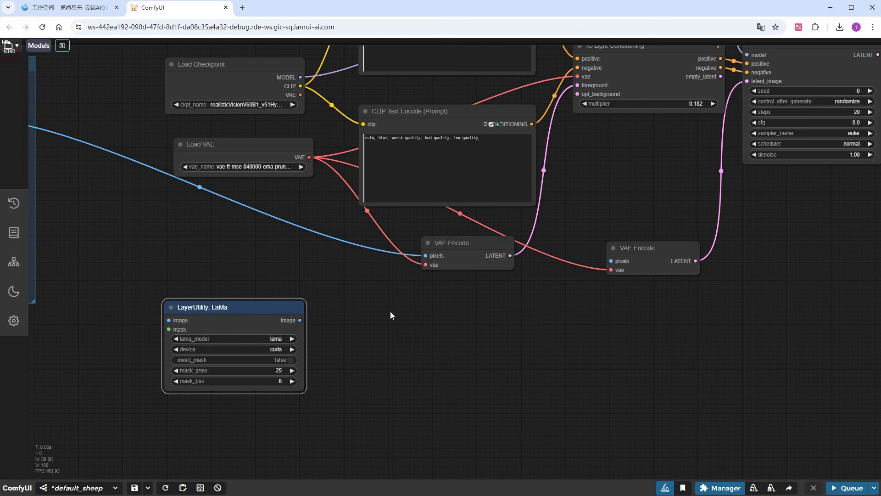
key(ctrl+v)
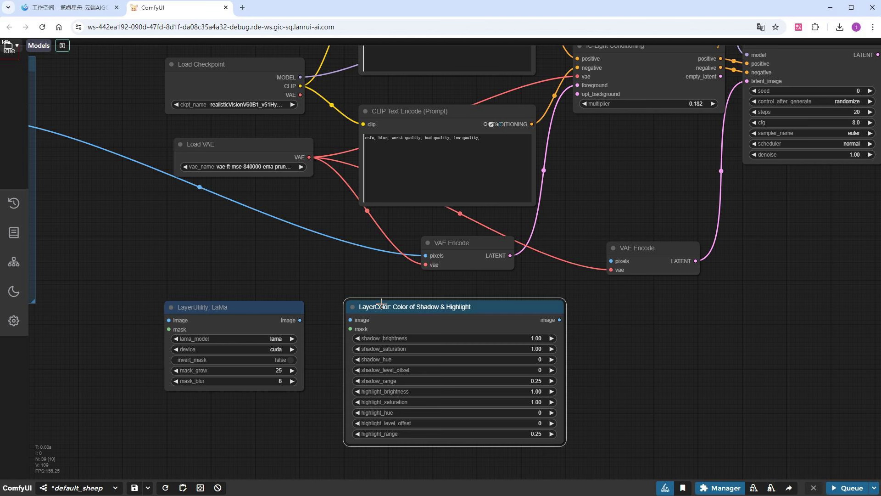
key(ctrl+v)
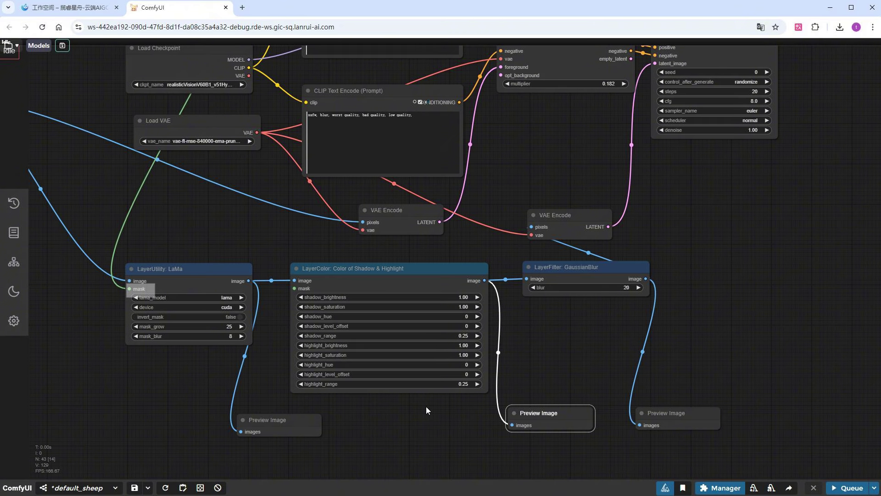
- Set shadow_brightness to 3 in the Color of Shadow & Highlight node and the GaussianBlur amount to 10
scroll(426, 406, up, 2)
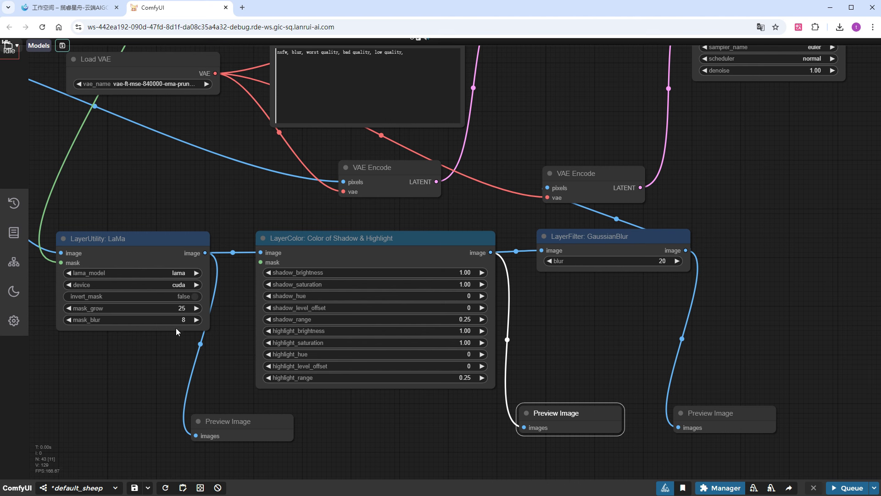
double_click(454, 272)
text(3)
key(Return)
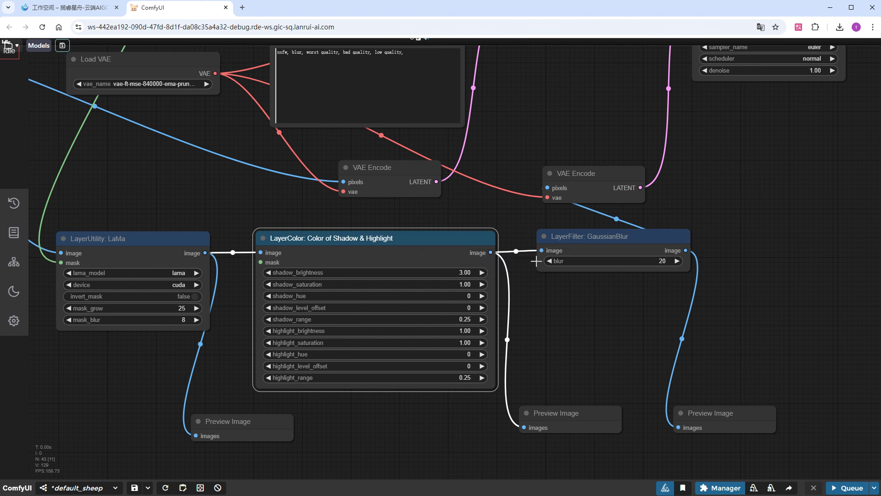
double_click(648, 262)
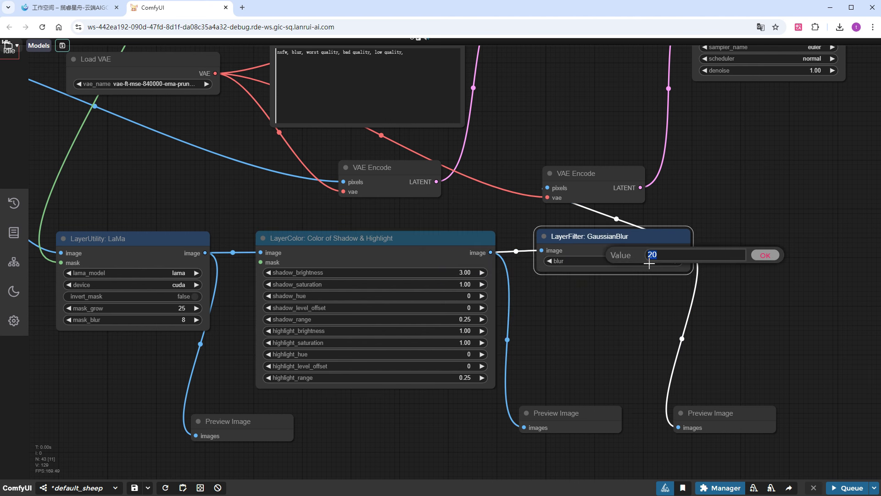
text(10)
key(Return)
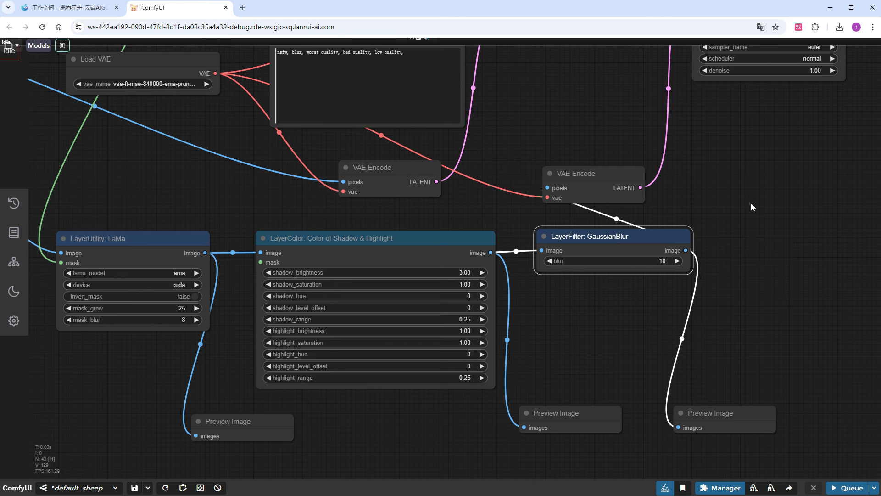
- Set the relighting KSampler to 25 steps, cfg 1.5, dpmpp_2m and karras, and add VAE Decode and Preview Image nodes after it
drag(815, 145, 651, 421)
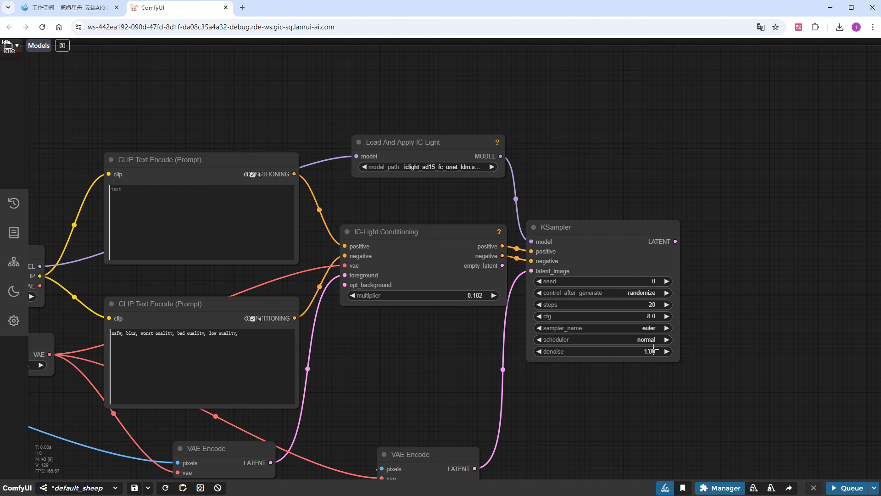
click(651, 304)
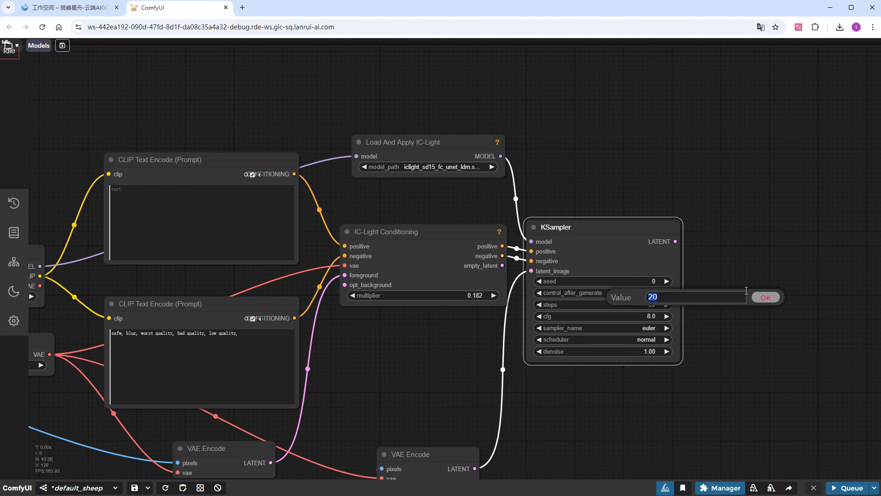
click(639, 316)
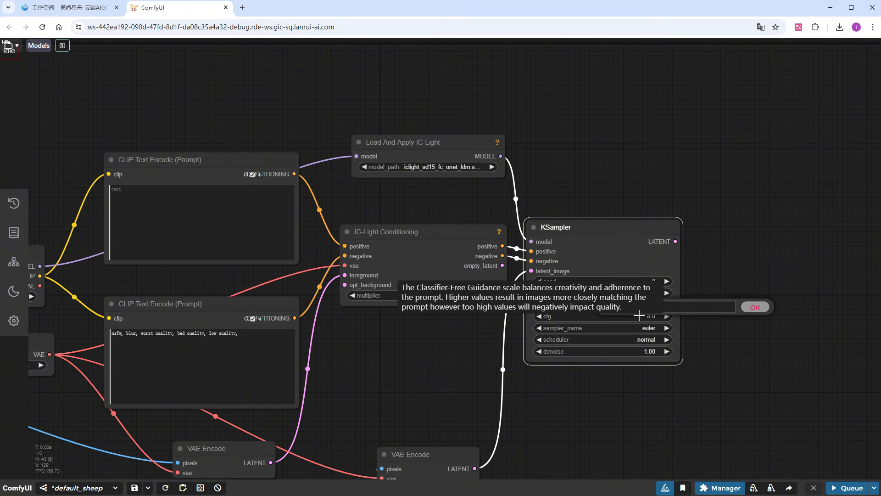
click(633, 329)
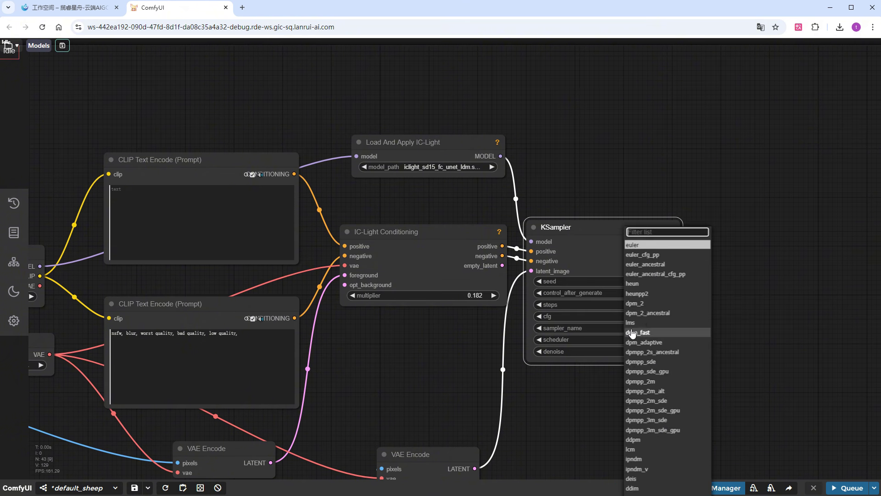
click(640, 381)
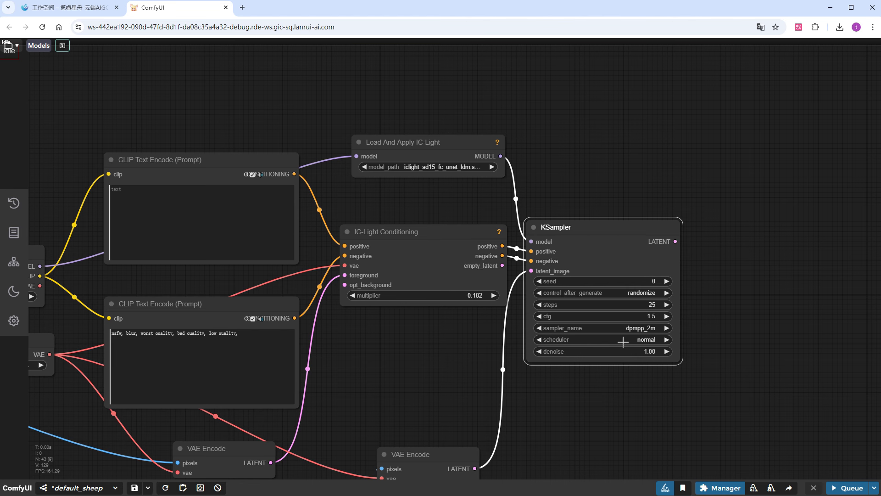
click(622, 342)
click(625, 363)
key(ctrl+shift+v)
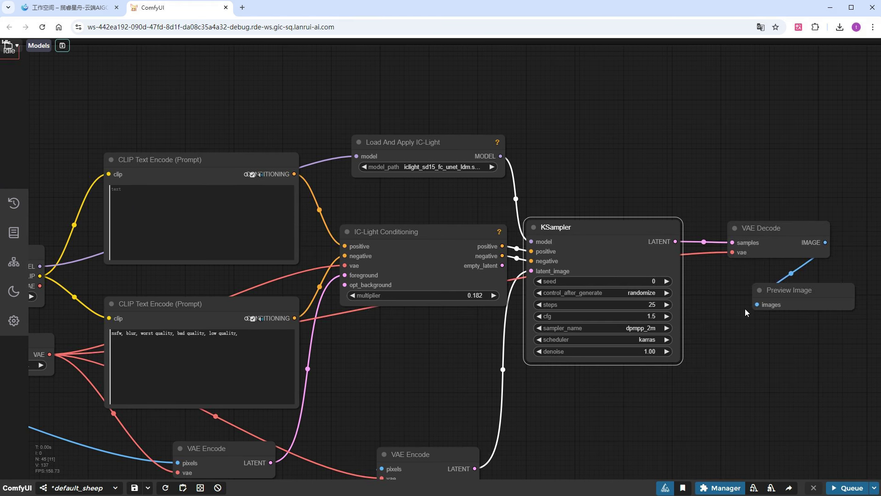
- Run the workflow and examine the relit perfume image and the LaMa, shadow-color and blur previews
click(850, 488)
scroll(739, 428, down, 5)
drag(675, 330, 667, 284)
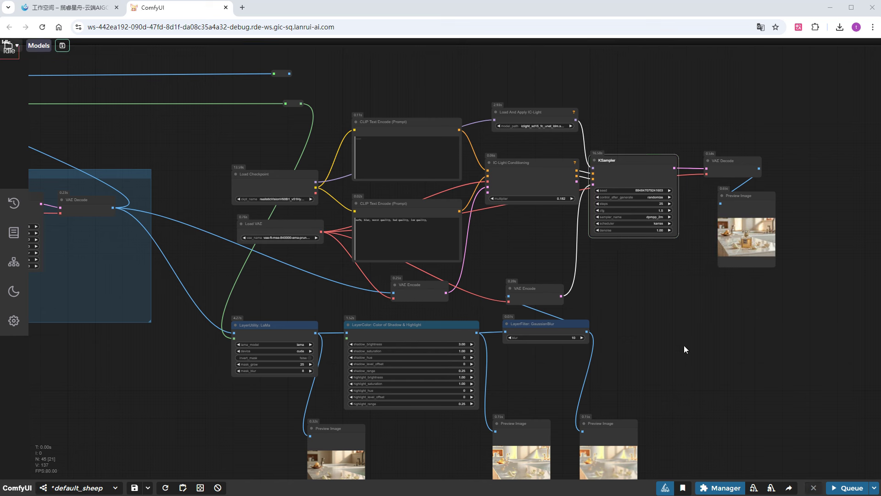
scroll(757, 239, up, 10)
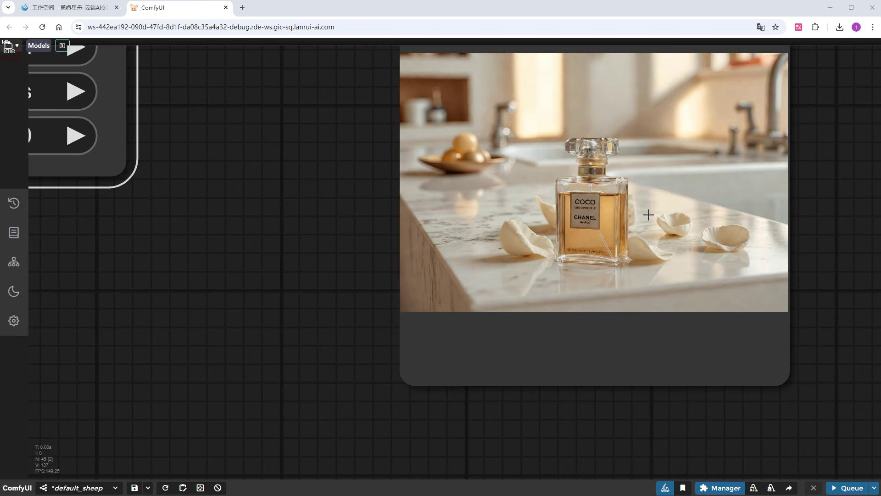
scroll(703, 140, up, 5)
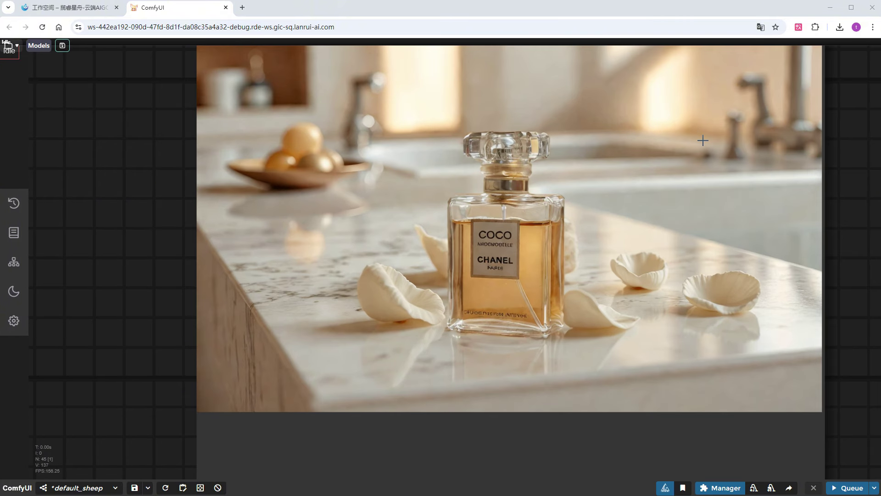
scroll(702, 140, down, 20)
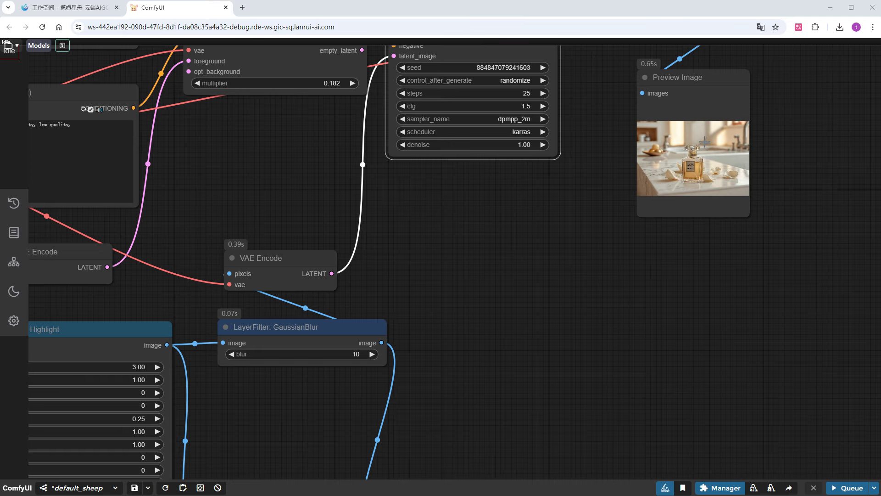
scroll(409, 443, up, 6)
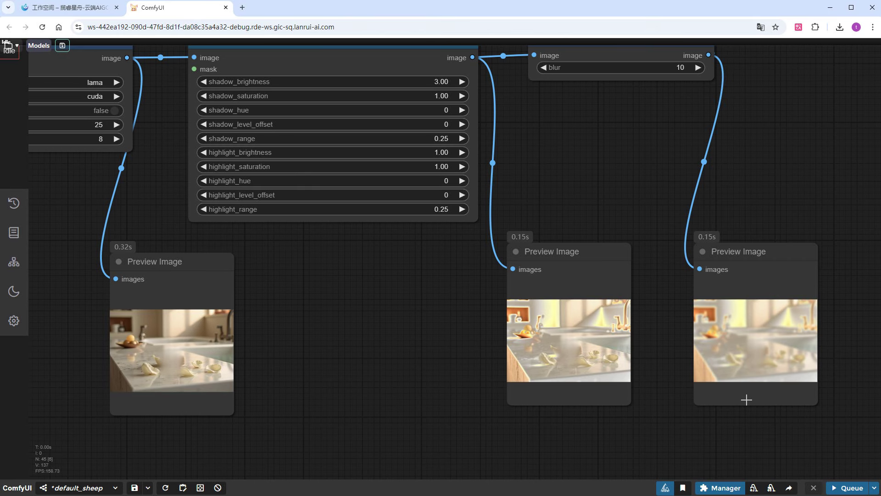
scroll(746, 400, down, 6)
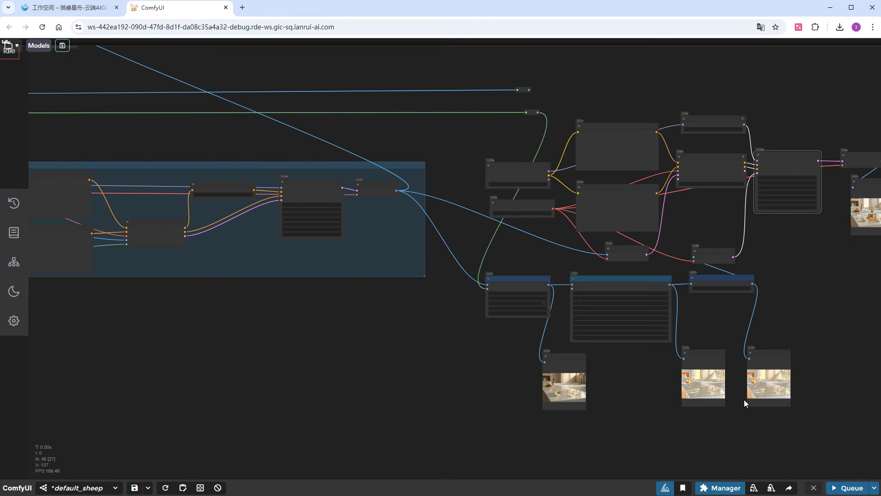
- Group the IC-Light relighting nodes and place the relit image preview beside the two earlier previews
scroll(417, 346, up, 2)
drag(414, 348, 390, 429)
drag(805, 296, 171, 141)
scroll(802, 392, down, 1)
drag(837, 467, 447, 238)
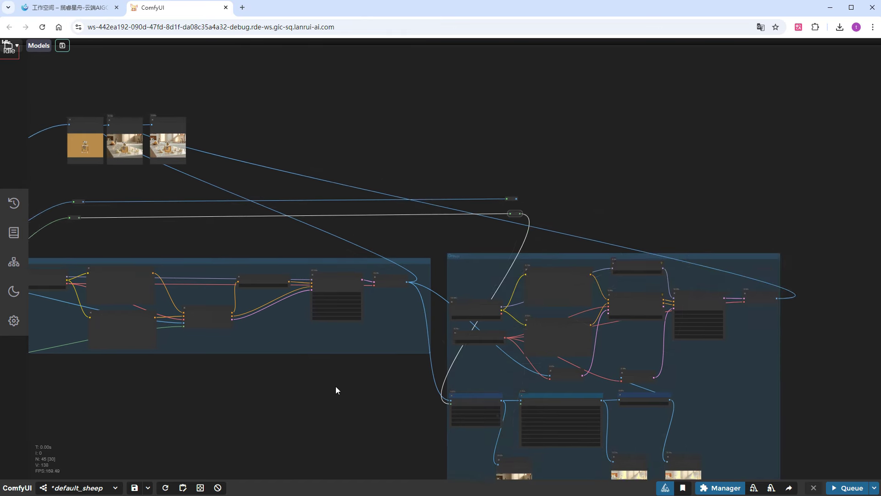
- Compare the composite, inpainted and relit perfume images up close across the three side-by-side previews
drag(87, 156, 277, 184)
scroll(276, 184, up, 6)
scroll(142, 139, up, 4)
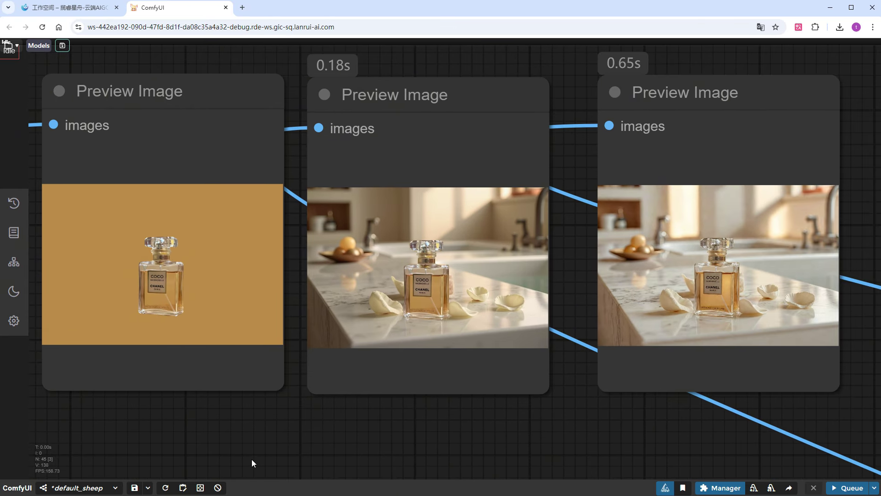
drag(252, 459, 262, 464)
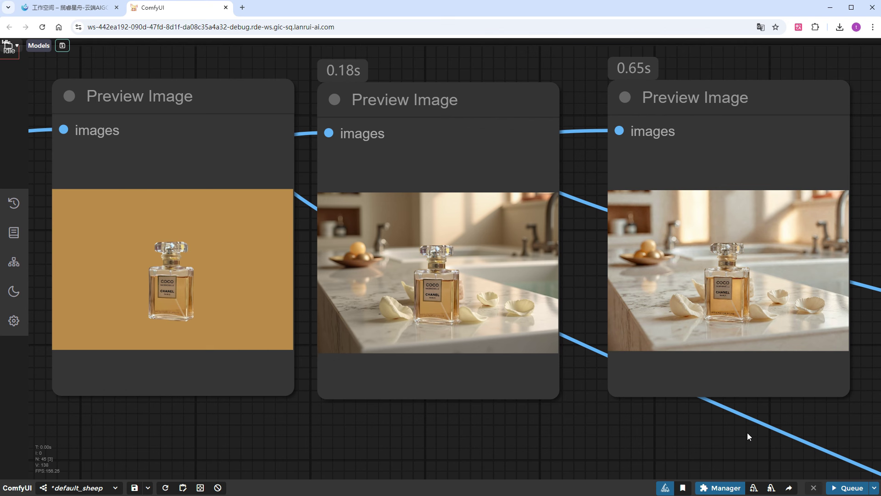
scroll(747, 433, down, 10)
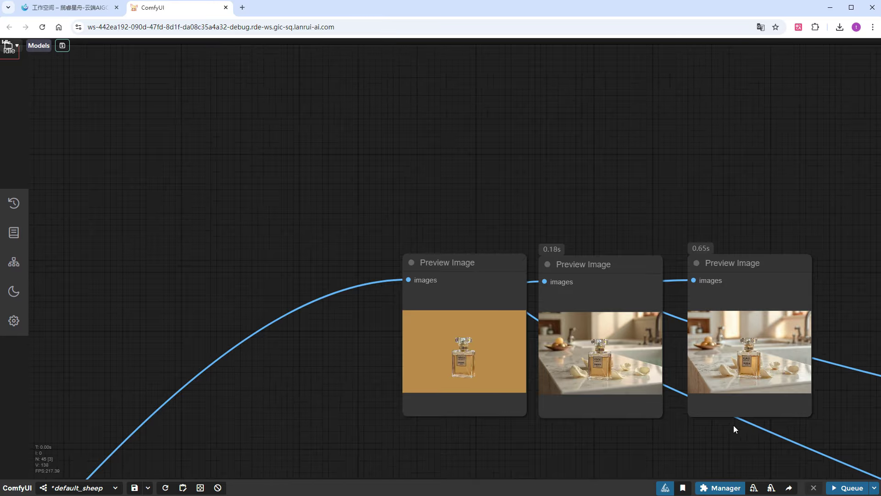
- Set control_after_generate to fixed on both the Flux inpainting KSampler and the IC-Light relighting KSampler
drag(699, 368, 351, 68)
scroll(561, 273, up, 5)
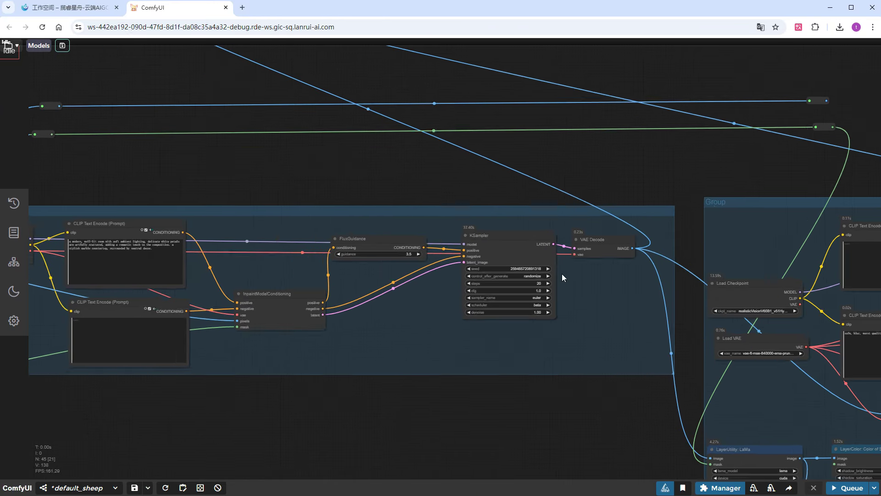
click(501, 273)
click(503, 274)
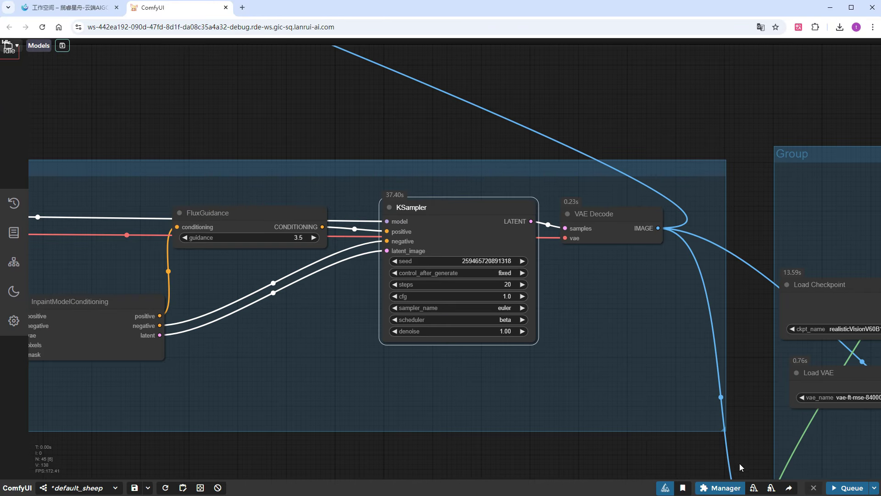
drag(787, 457, 212, 403)
drag(743, 382, 438, 387)
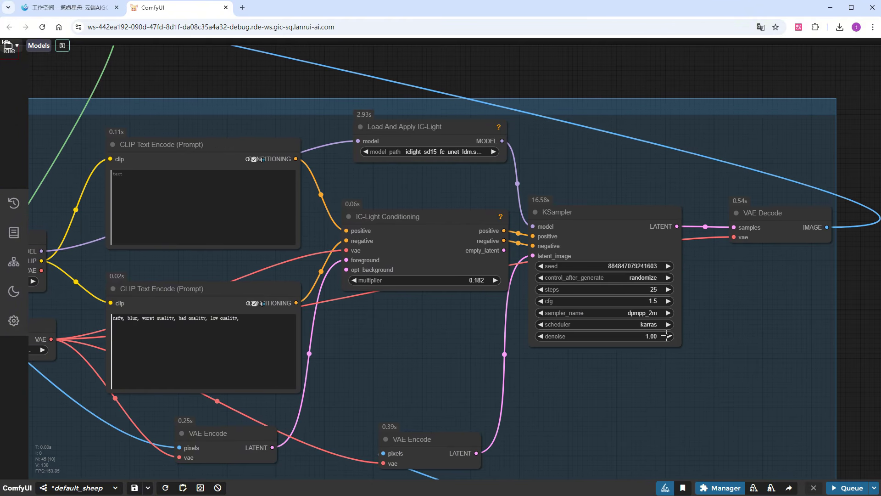
click(650, 277)
click(677, 274)
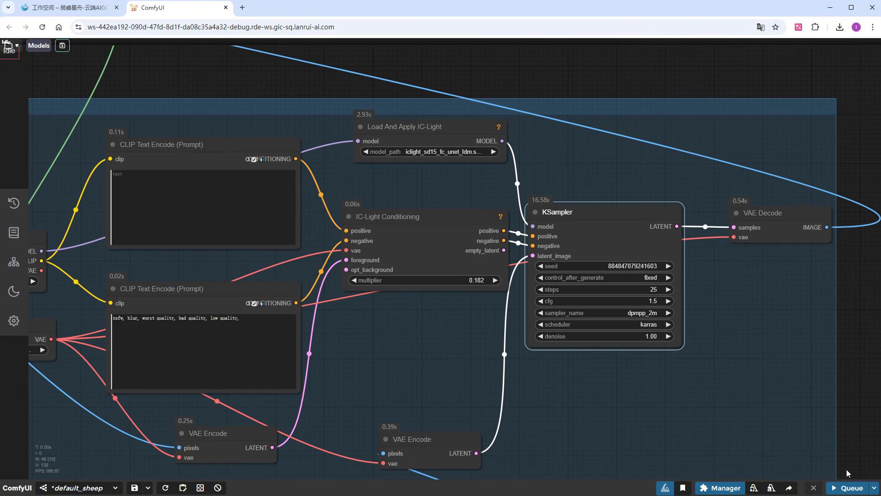
- Run the workflow and compare the composite, inpainted and relit perfume images in the three side-by-side previews
click(851, 489)
scroll(835, 450, down, 5)
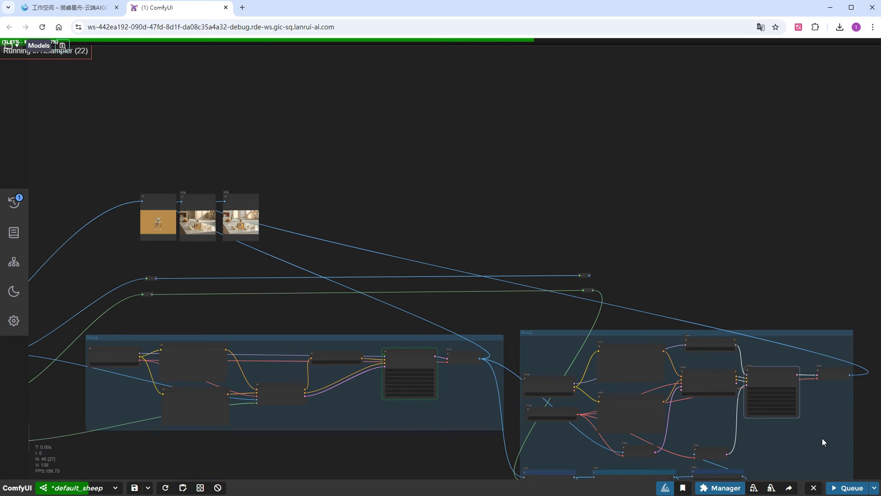
drag(822, 437, 799, 320)
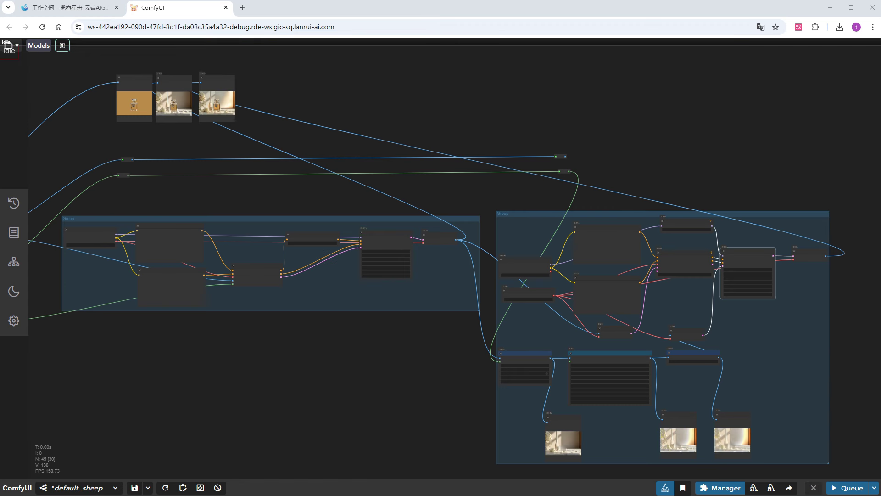
scroll(96, 80, up, 10)
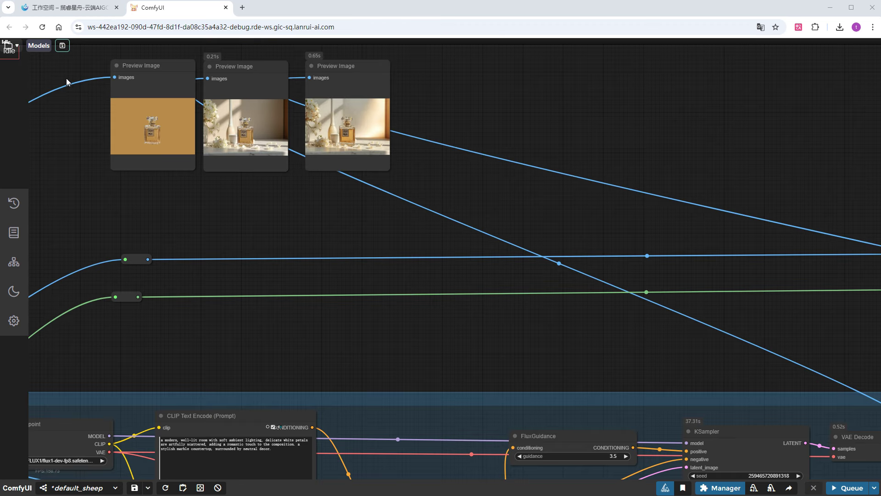
scroll(101, 192, up, 2)
drag(132, 257, 31, 257)
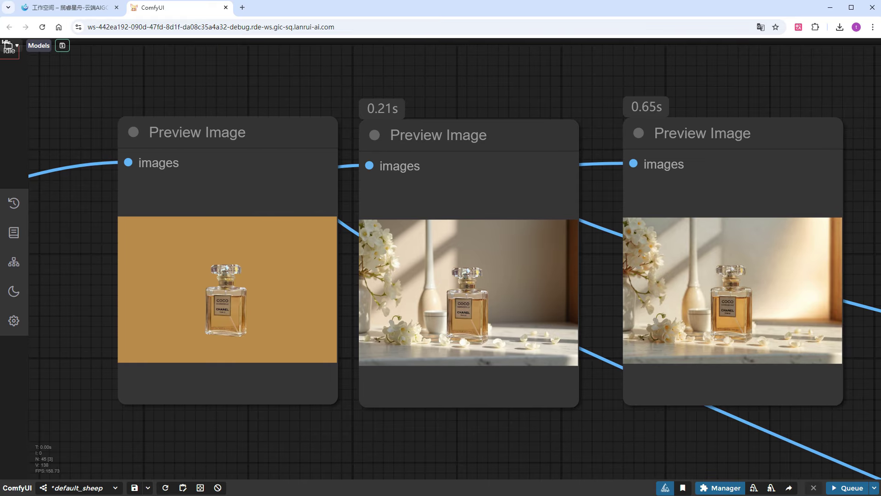
scroll(585, 350, up, 2)
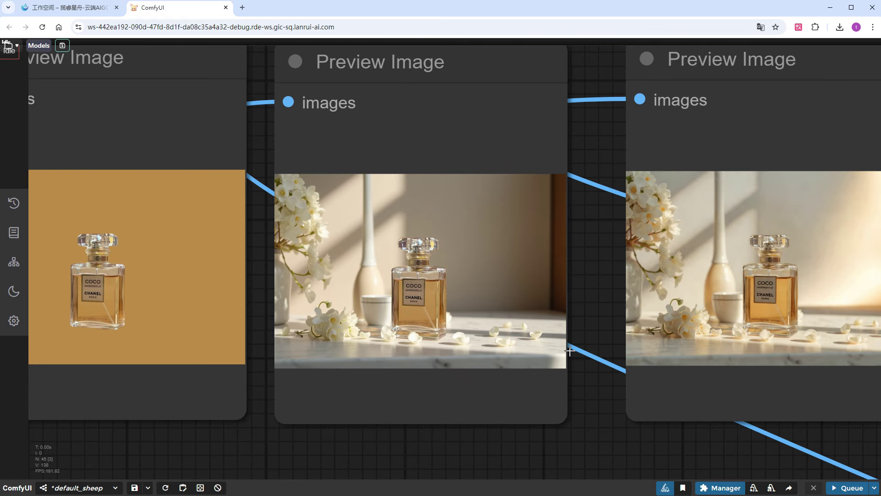
- Add a Load Checkpoint node beyond the relighting group and set its checkpoint to FLUX1/flux1-dev-fp8.safetensors
scroll(557, 350, down, 9)
scroll(451, 325, down, 2)
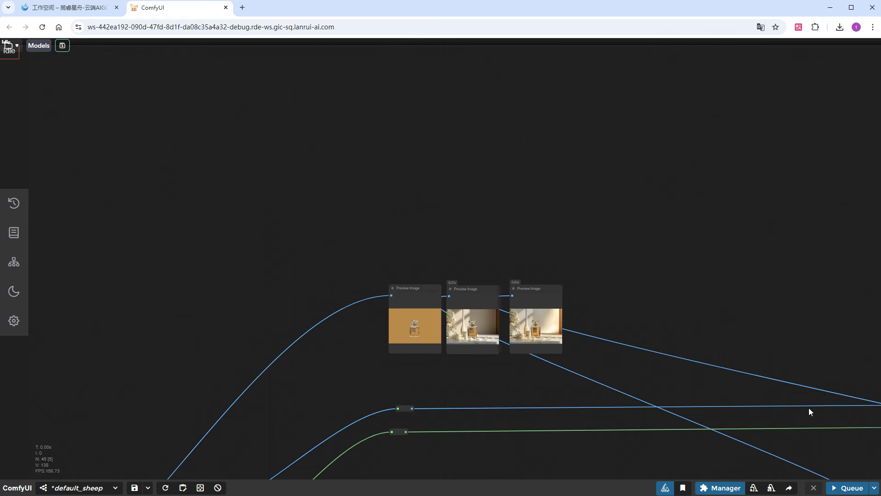
drag(808, 408, 386, 133)
drag(442, 416, 60, 296)
drag(653, 188, 421, 276)
scroll(676, 197, right, 6)
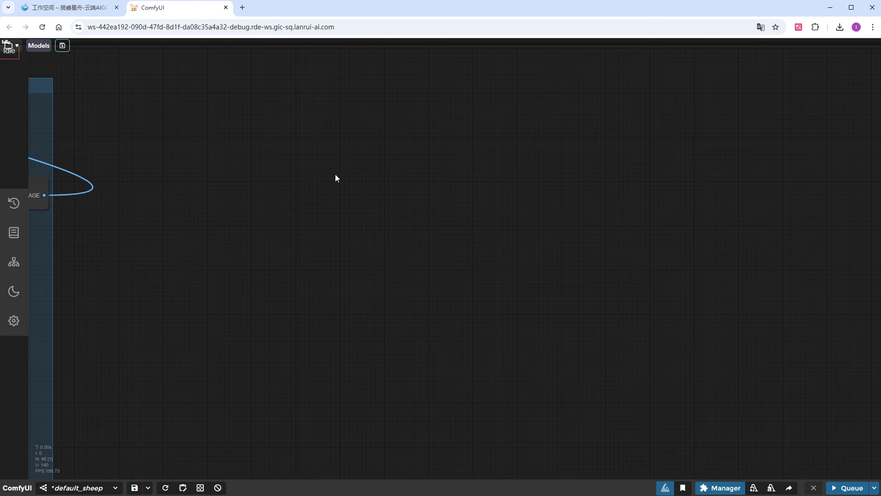
double_click(295, 173)
text(load c)
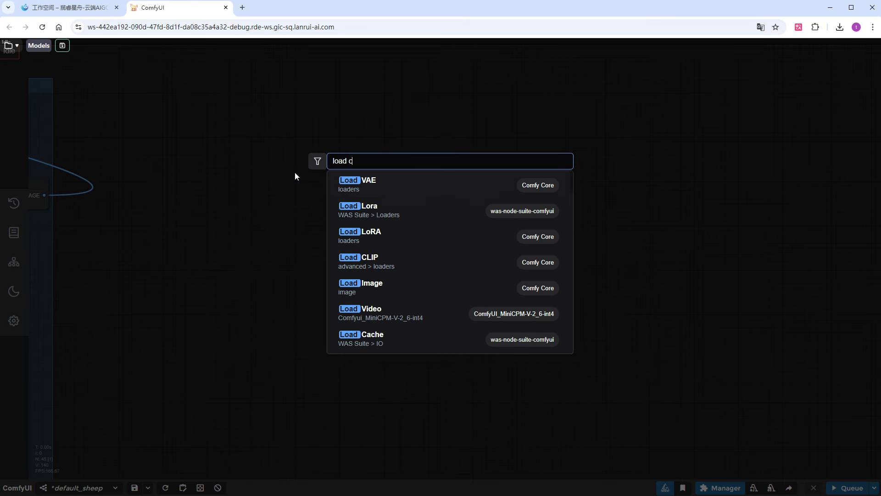
text(he)
key(Return)
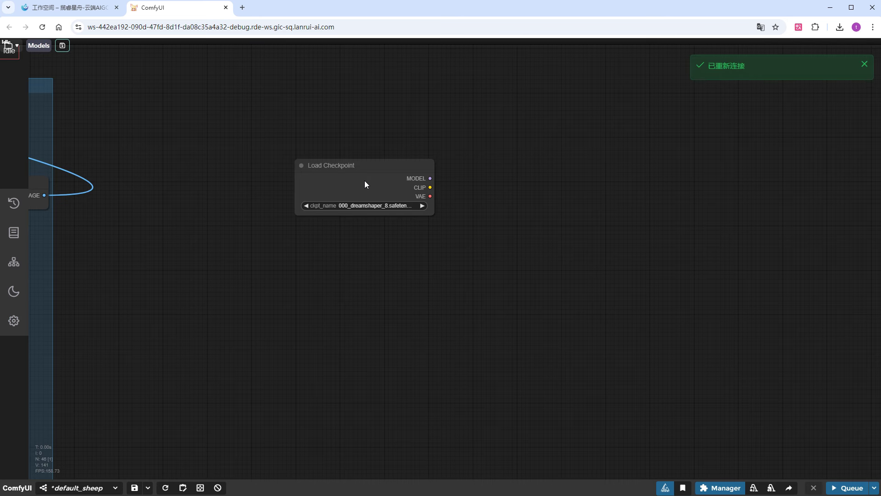
click(367, 206)
text(flux)
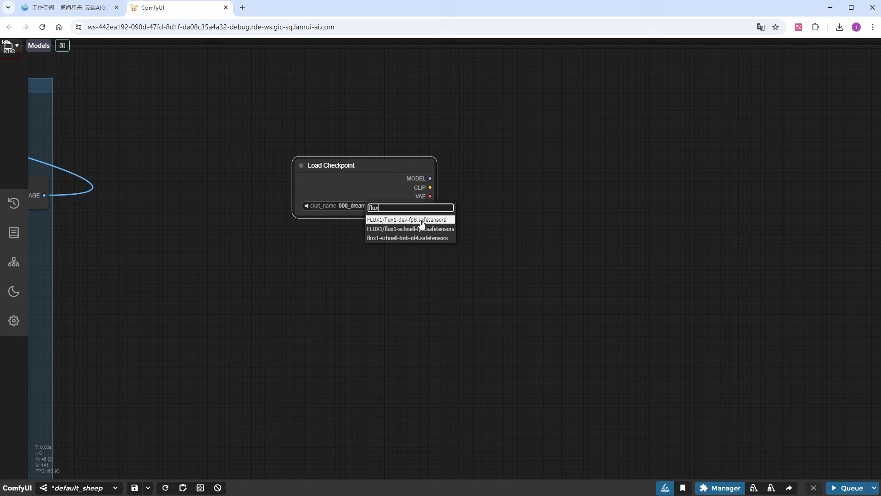
key(Return)
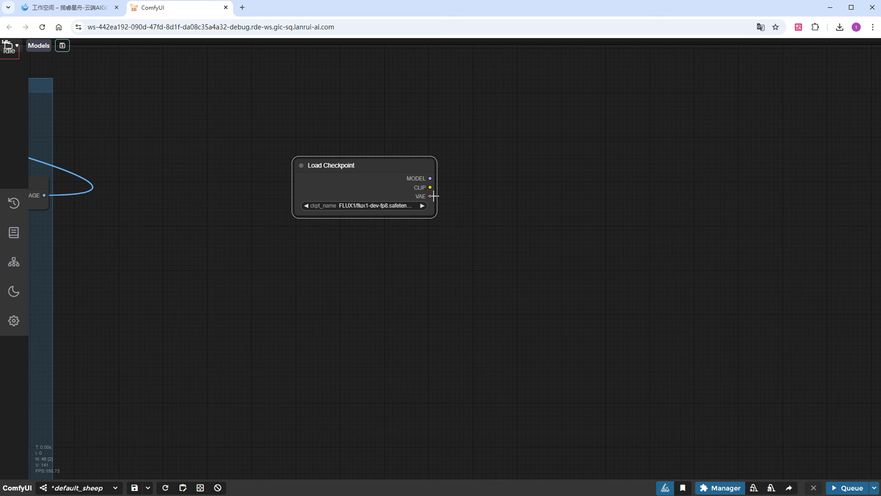
- Add two CLIP Text Encode nodes fed by the new checkpoint's CLIP, and enter the inpainting group's room, petals and marble-countertop prompt in the upper one
drag(398, 165, 417, 253)
click(367, 210)
click(418, 130)
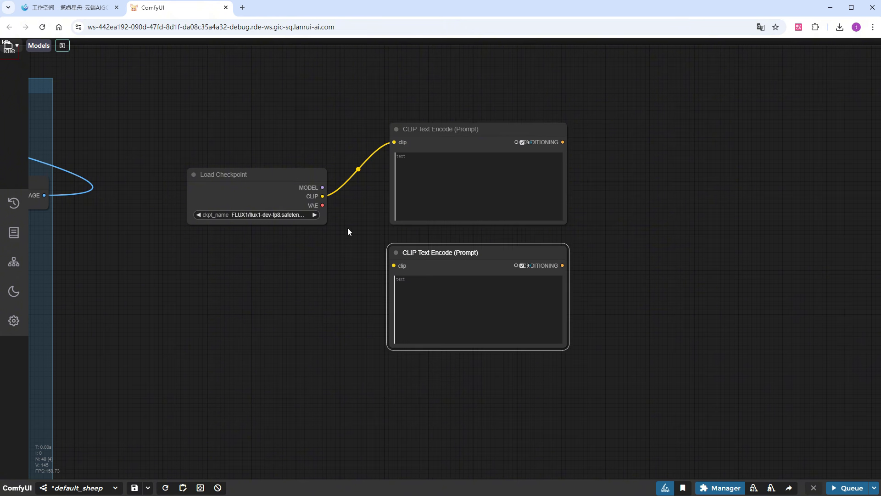
drag(323, 196, 394, 265)
click(468, 175)
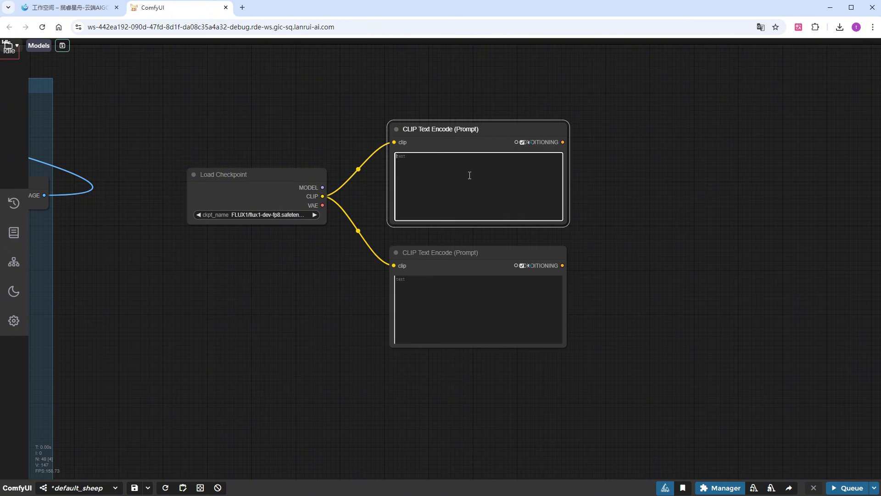
text(a modern, well-lit room with soft ambient lighting, delicate white petals are artfully scattered, adding a romantic touch to the composition. a stylish marble countertop, surrounded by neutral decor.)
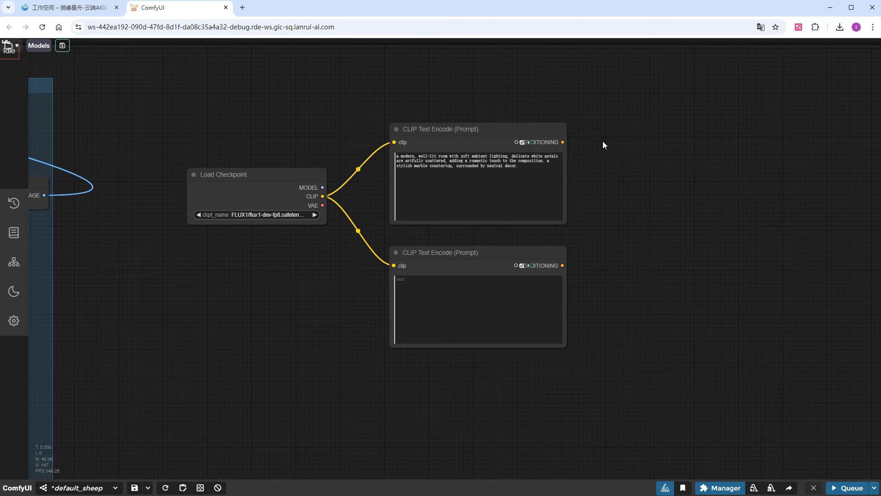
- Add a FluxGuidance node and feed it the conditioning of the upper text prompt
double_click(603, 144)
text(flux)
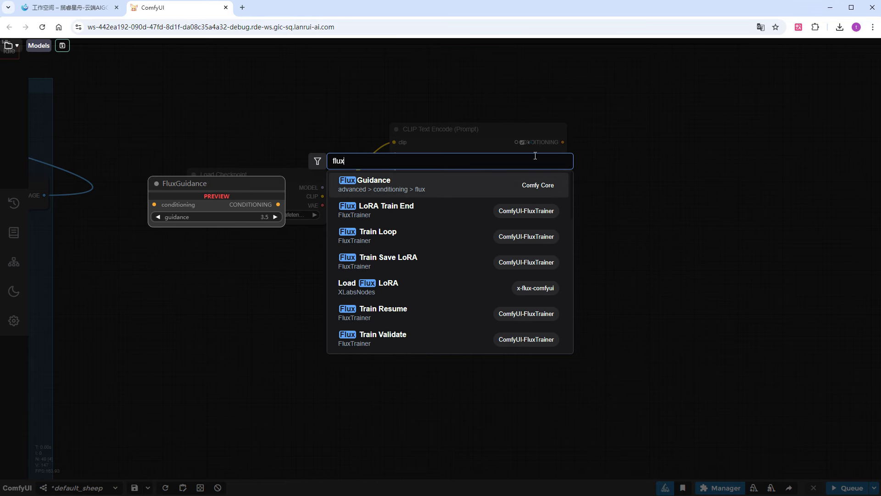
click(472, 186)
drag(560, 139, 607, 147)
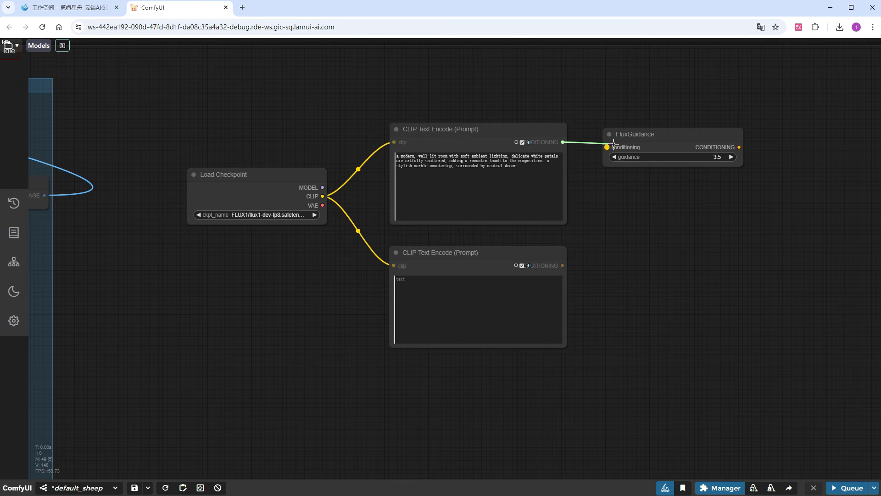
- Add a KSampler wired to the FluxGuidance conditioning, the Flux model and the empty negative prompt, and collapse the negative prompt node
double_click(736, 219)
text(ksam)
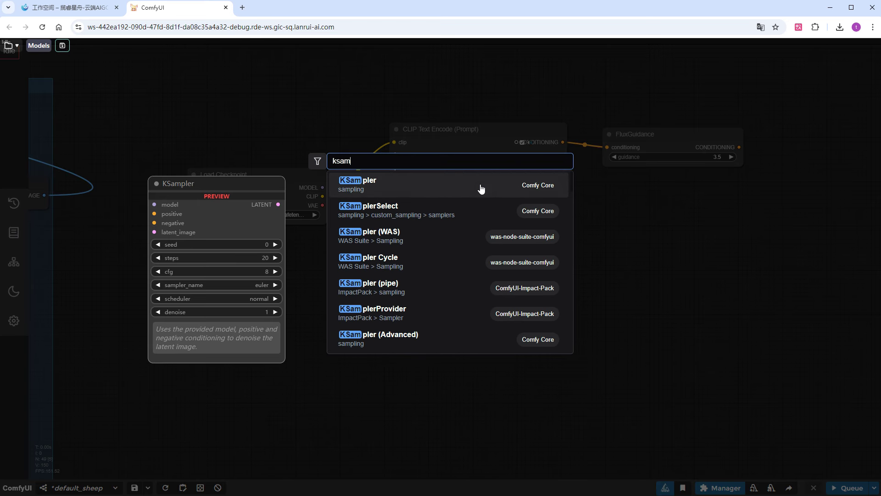
key(Return)
drag(739, 147, 740, 234)
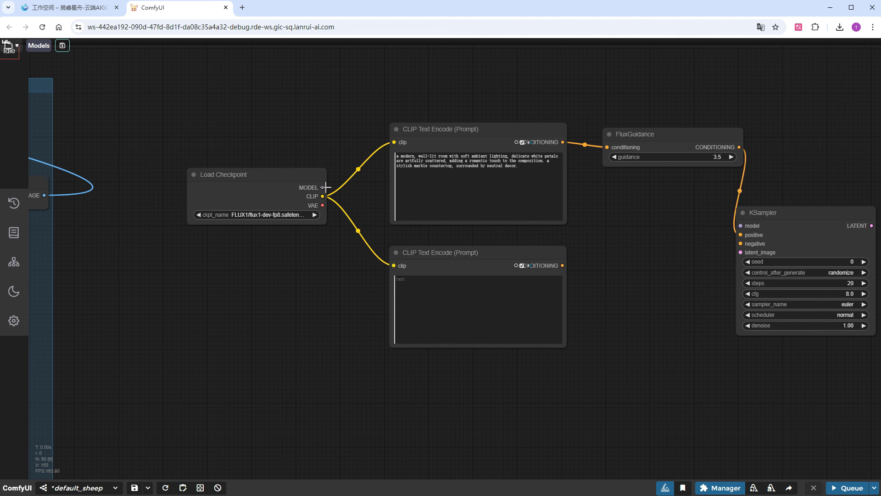
drag(325, 187, 740, 225)
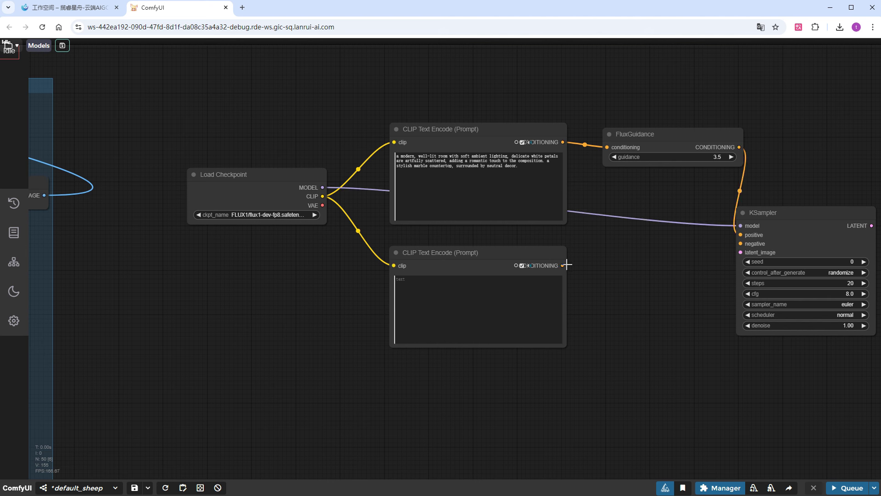
drag(562, 266, 740, 244)
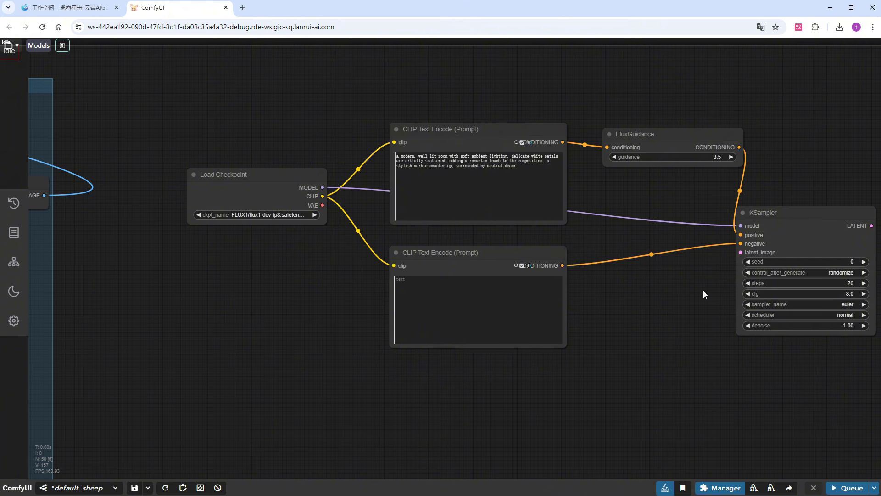
click(396, 253)
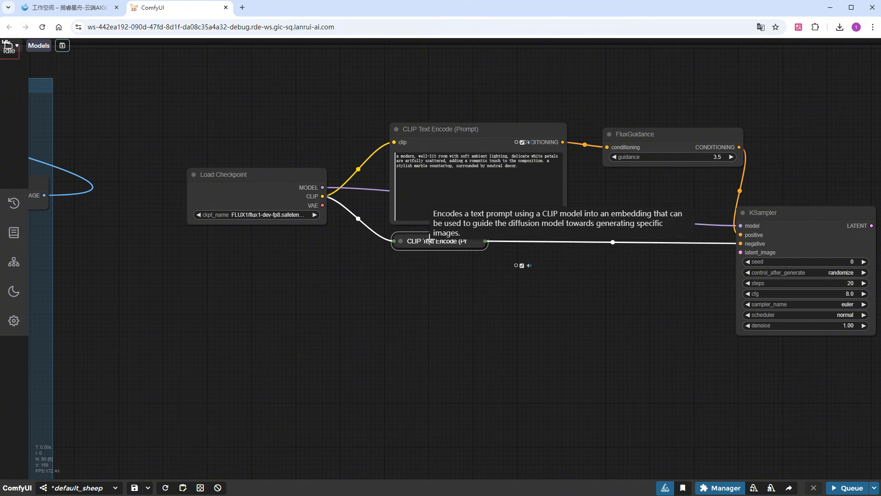
- Feed the new KSampler's latent_image from a VAE Encode node that takes the Flux checkpoint's VAE and the decoded relit image
drag(737, 251, 501, 337)
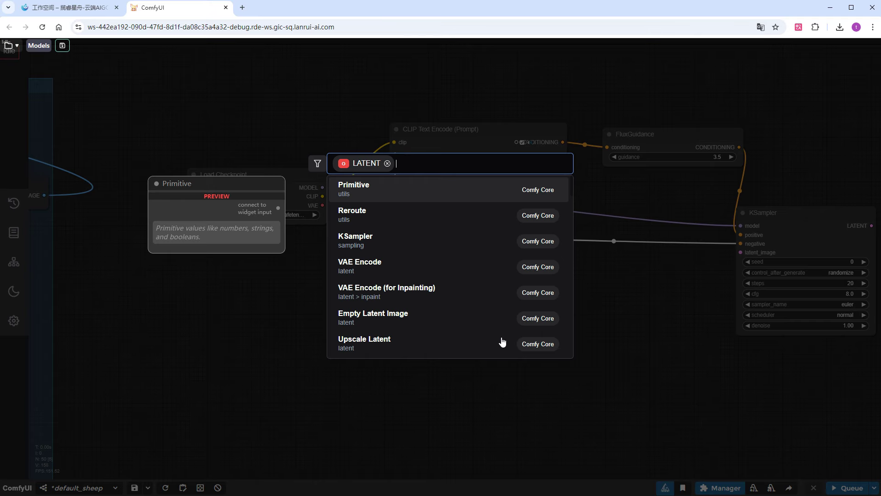
click(366, 266)
drag(323, 205, 506, 352)
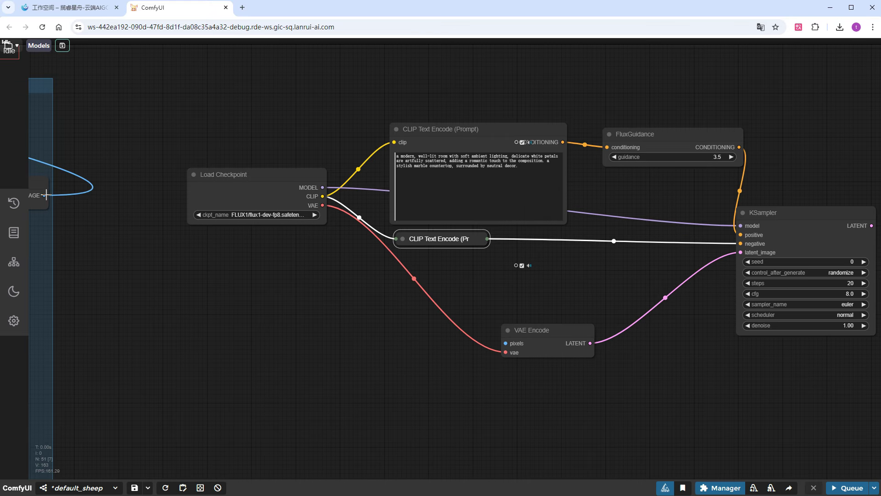
drag(46, 195, 516, 342)
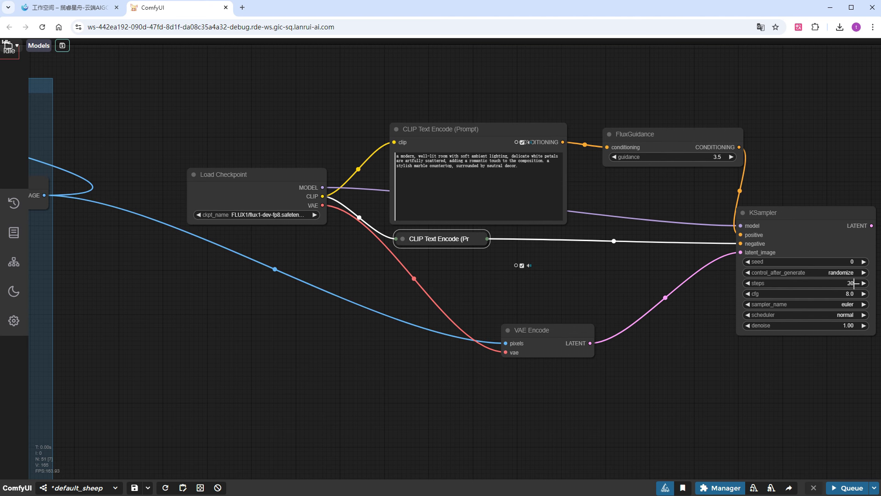
- Set the new KSampler's cfg to 1.0 and its scheduler to beta
click(852, 294)
text(1)
key(Return)
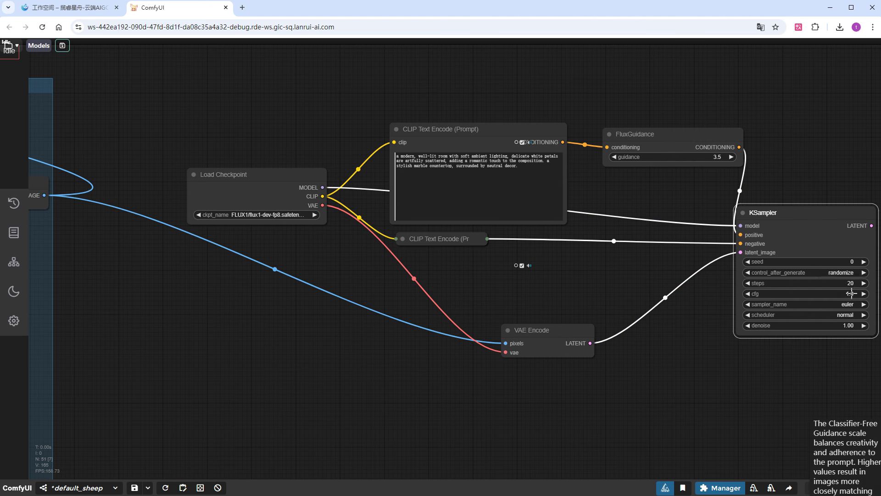
click(833, 315)
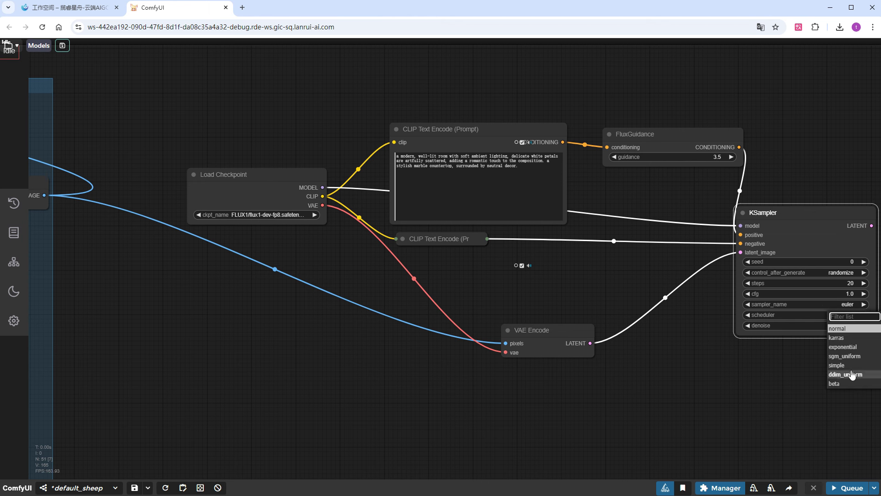
click(844, 384)
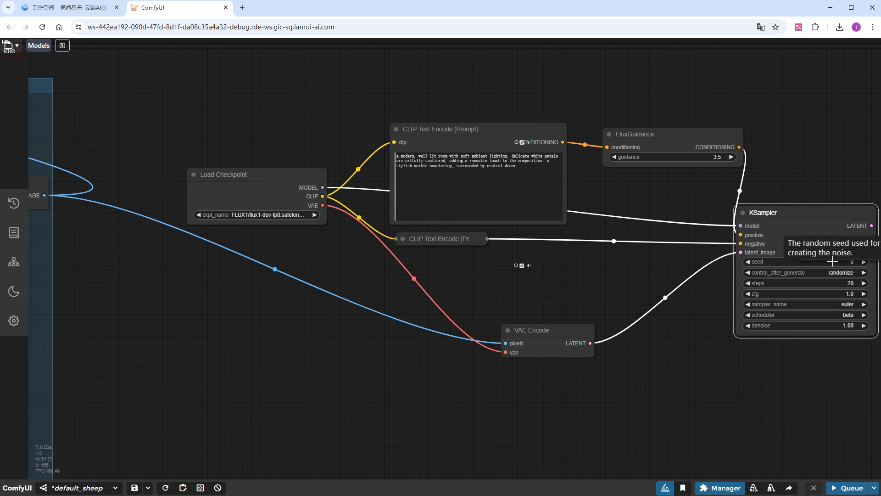
- Set the new KSampler's seed to 77 with control_after_generate fixed, and its denoise to 0.35
text(77)
key(Return)
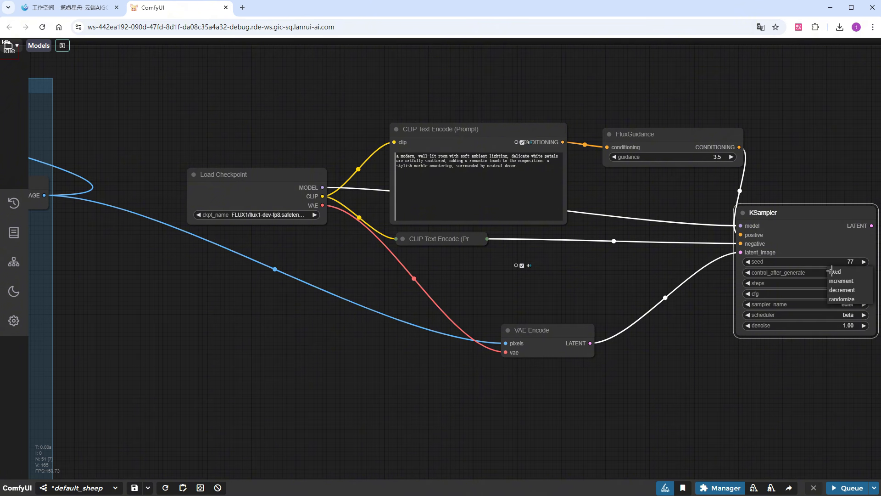
click(840, 272)
drag(813, 368, 645, 358)
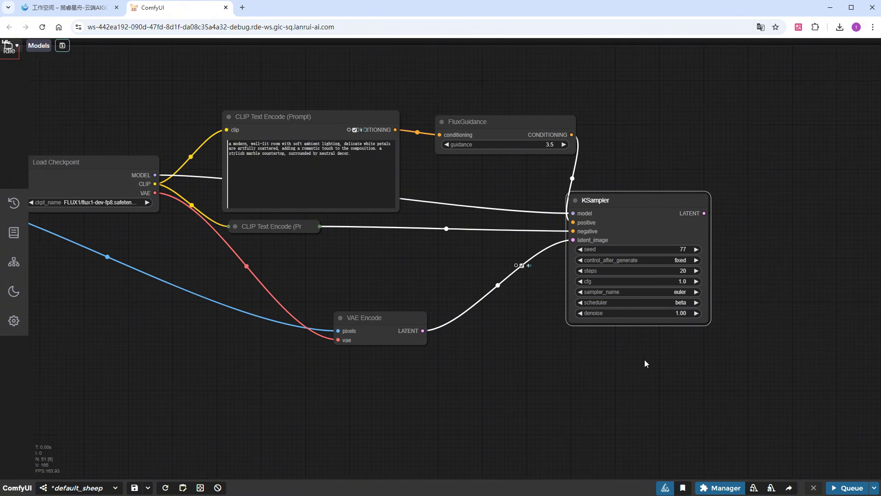
click(653, 311)
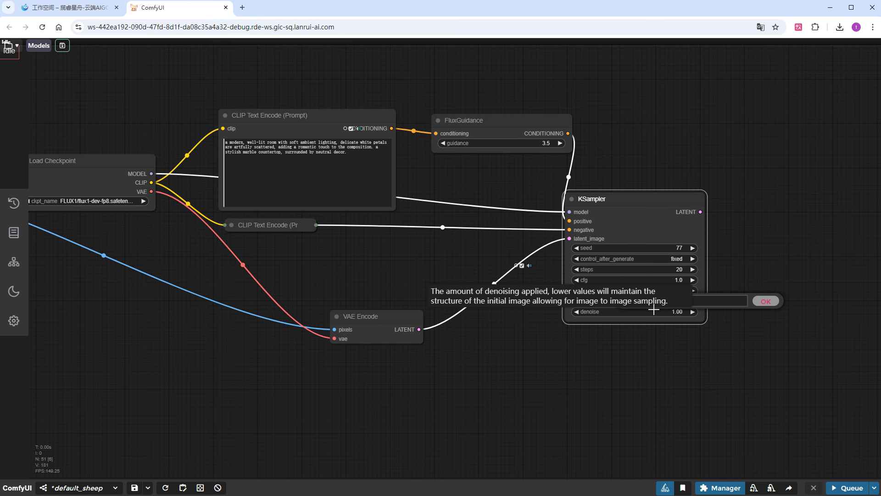
text(0.35)
key(Return)
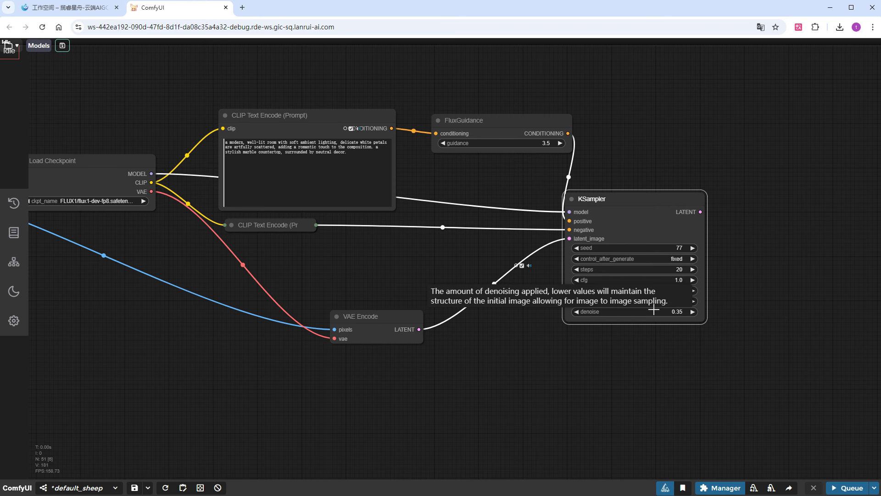
- Decode the new KSampler's latent through a VAE Decode node using the Flux checkpoint's VAE, and send the image to a Preview Image node
drag(700, 212, 728, 201)
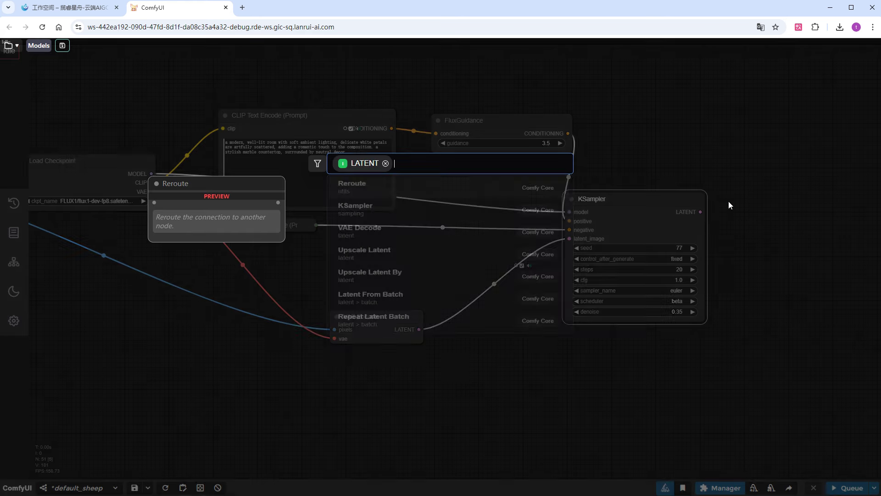
click(372, 237)
drag(819, 207, 811, 343)
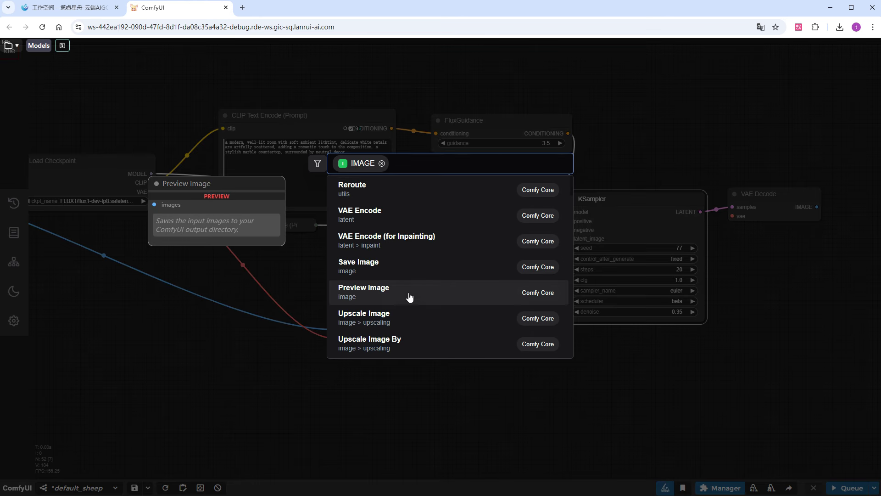
click(389, 295)
drag(152, 190, 732, 216)
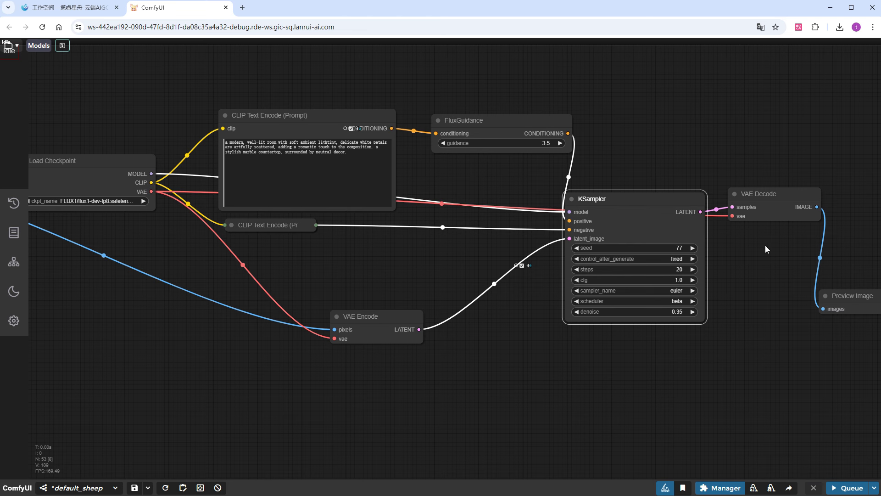
- Queue the workflow and examine the perfume bottle in the refined preview image
click(851, 488)
scroll(611, 369, down, 8)
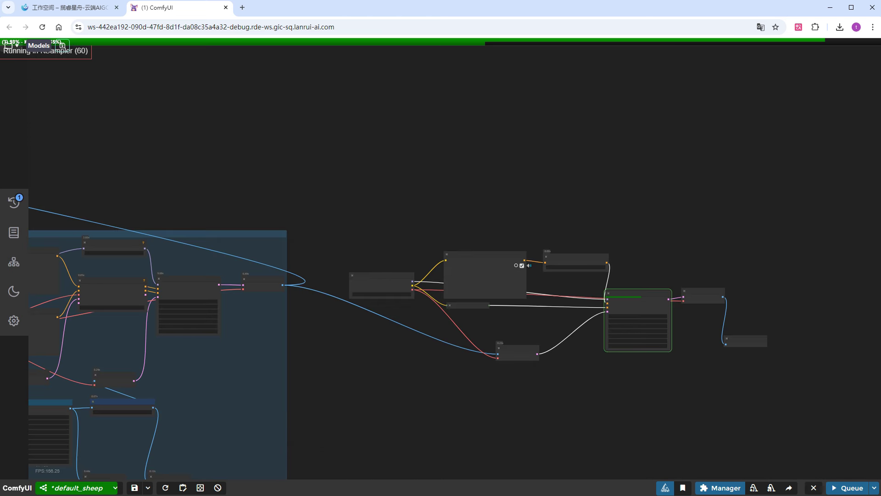
scroll(758, 380, up, 20)
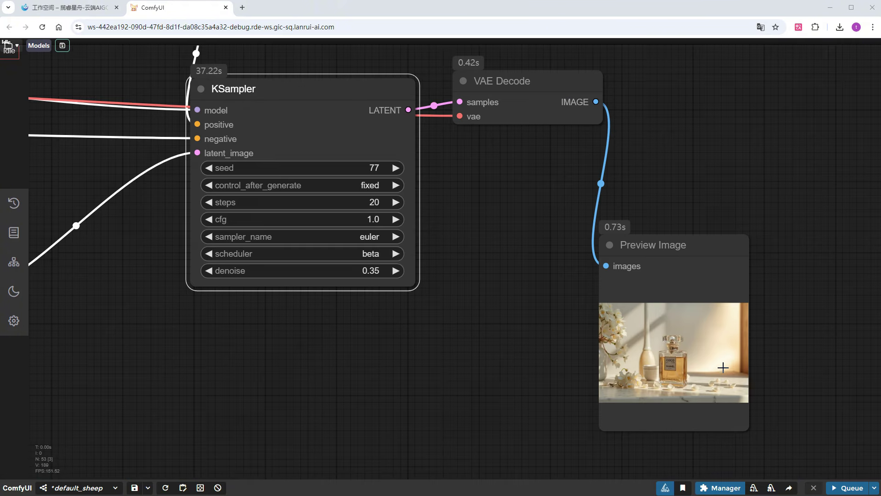
scroll(691, 379, up, 1)
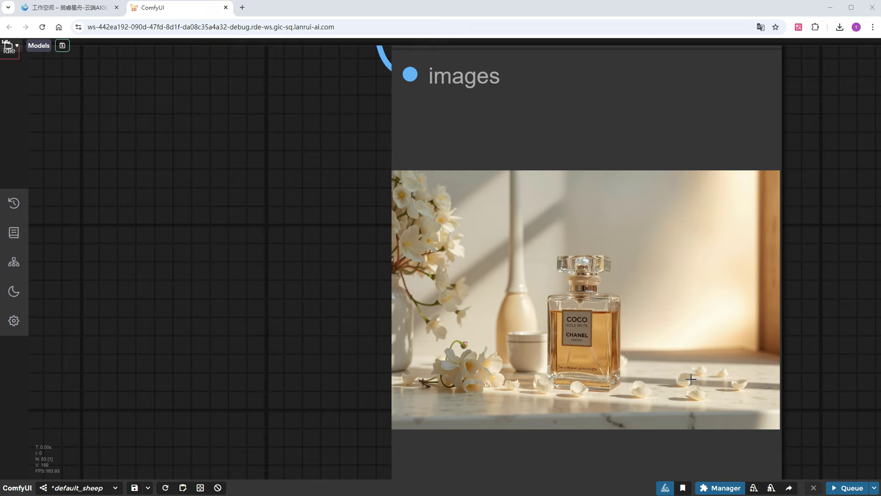
scroll(691, 379, down, 20)
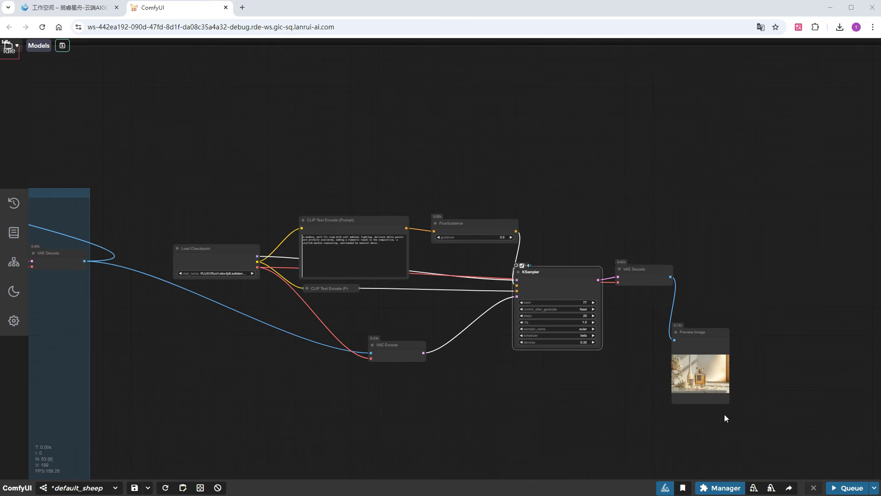
- Place the refined Preview Image node at the end of the existing preview row and compare its bottle label with the relit image
scroll(724, 414, down, 5)
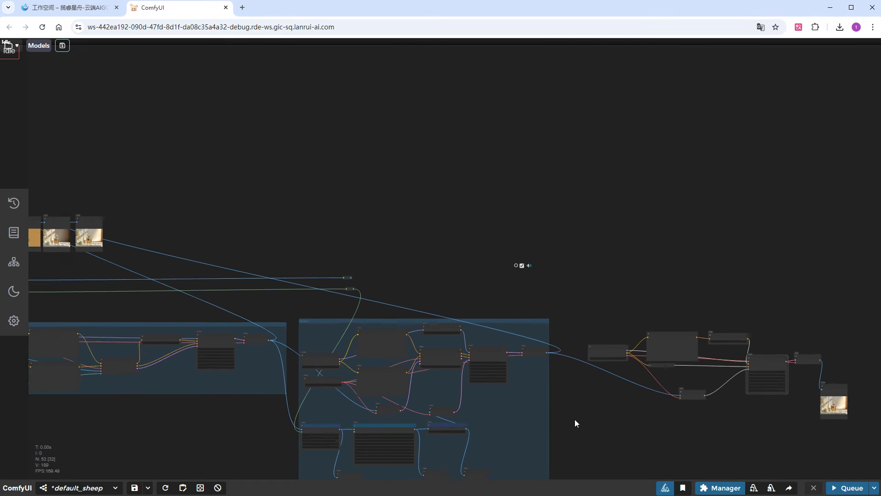
scroll(575, 420, down, 2)
drag(794, 391, 204, 256)
scroll(252, 290, up, 5)
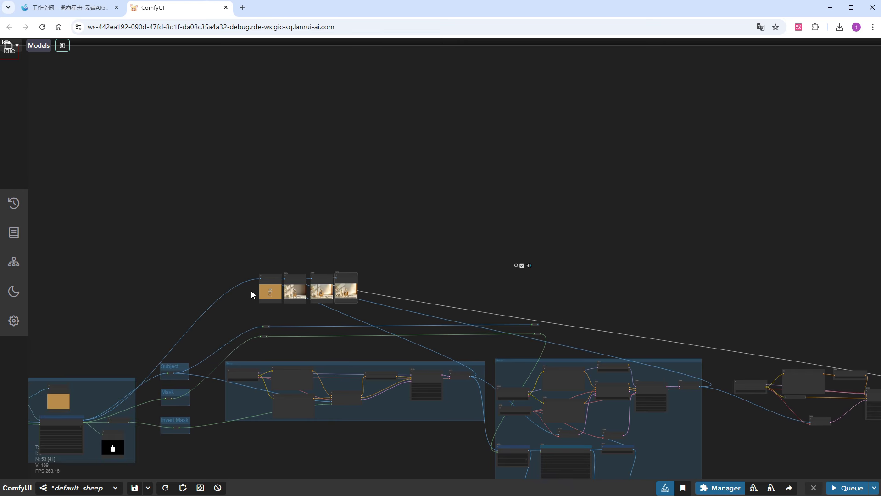
scroll(553, 297, up, 15)
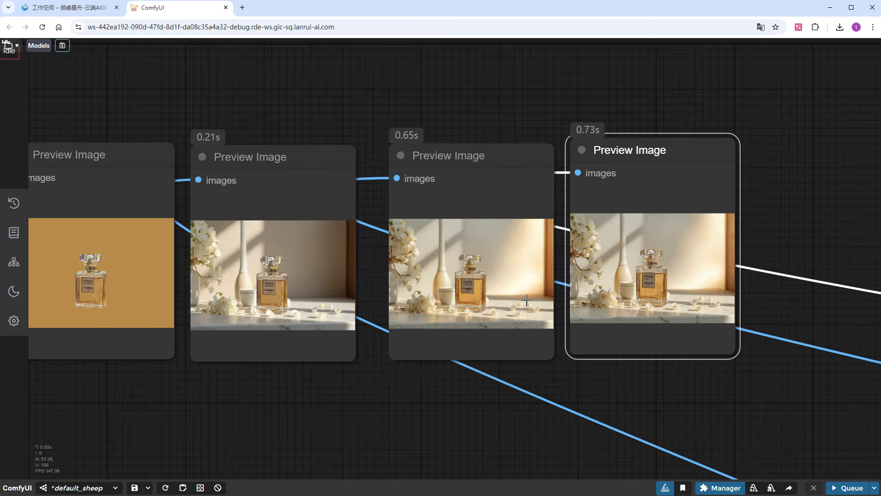
scroll(568, 298, up, 1)
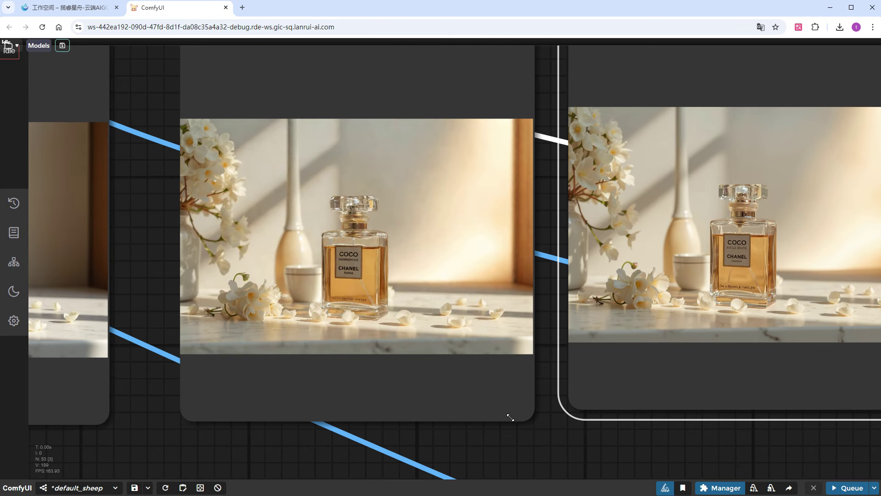
scroll(475, 437, right, 3)
scroll(471, 437, up, 1)
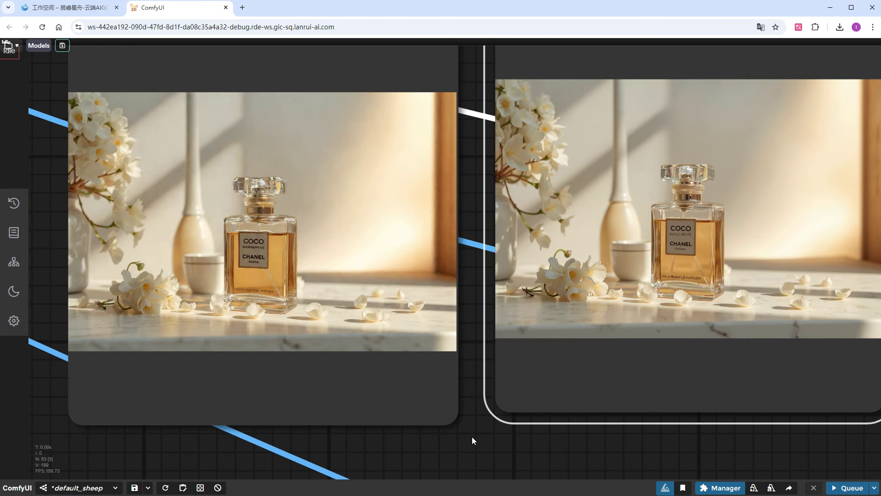
drag(472, 437, 473, 441)
scroll(473, 444, down, 20)
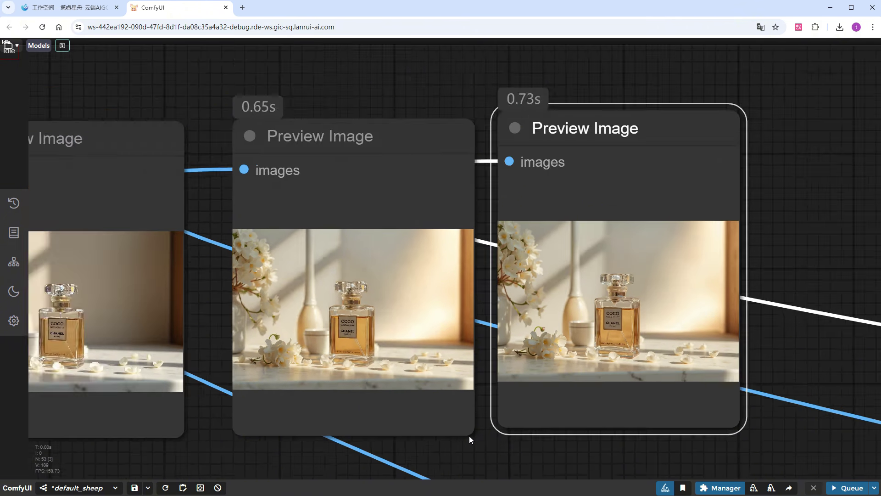
- Group the Flux refinement nodes, from Load Checkpoint through VAE Decode
drag(659, 417, 390, 303)
scroll(727, 306, up, 3)
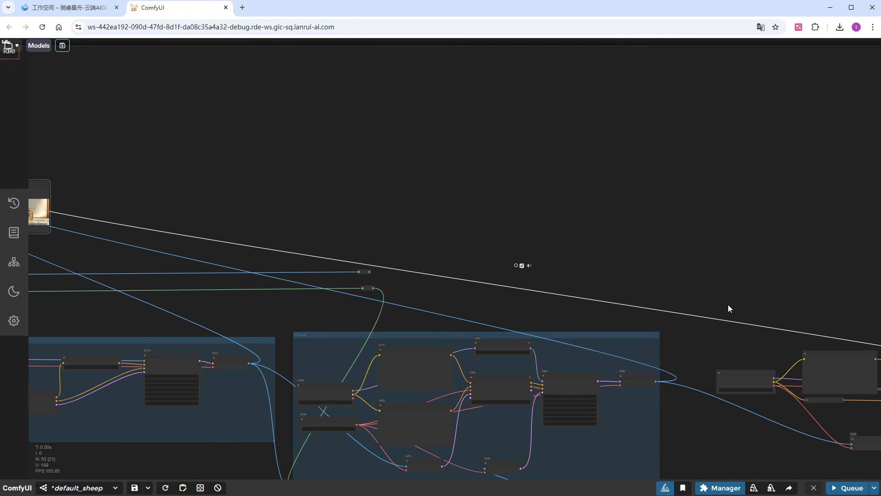
drag(728, 306, 439, 279)
drag(590, 397, 226, 246)
key(ctrl+g)
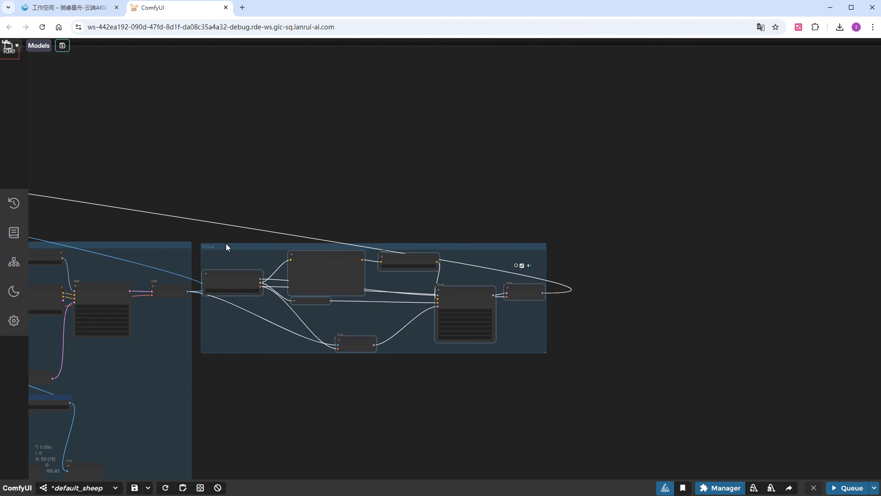
- Extend the subject image and mask lines past the Flux refinement group with one Reroute node each
scroll(291, 185, down, 6)
drag(302, 212, 271, 232)
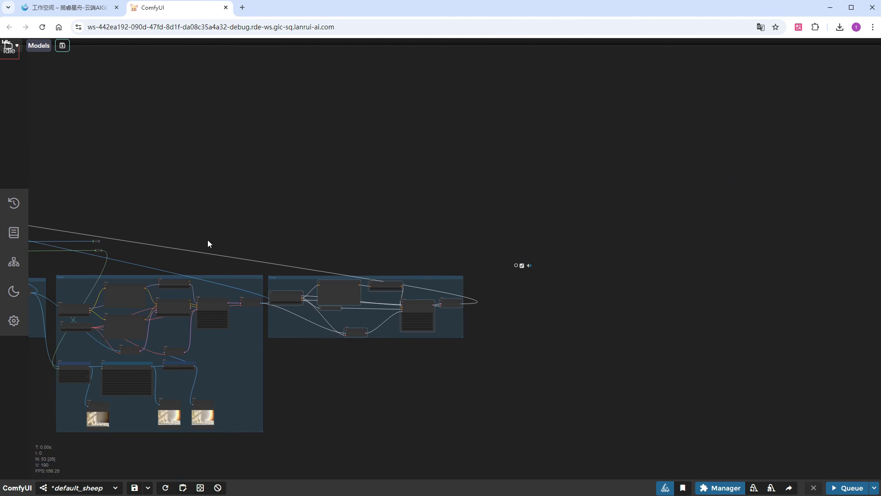
scroll(94, 247, up, 1)
drag(85, 240, 517, 230)
click(394, 192)
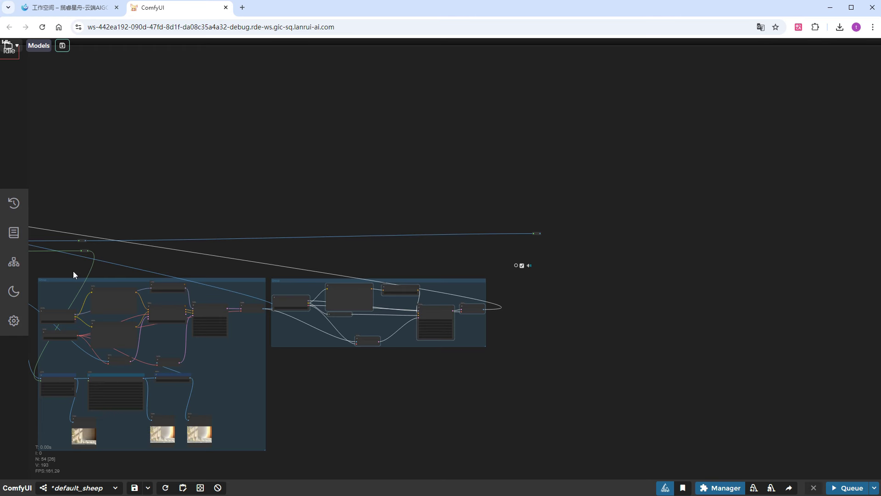
drag(86, 250, 537, 247)
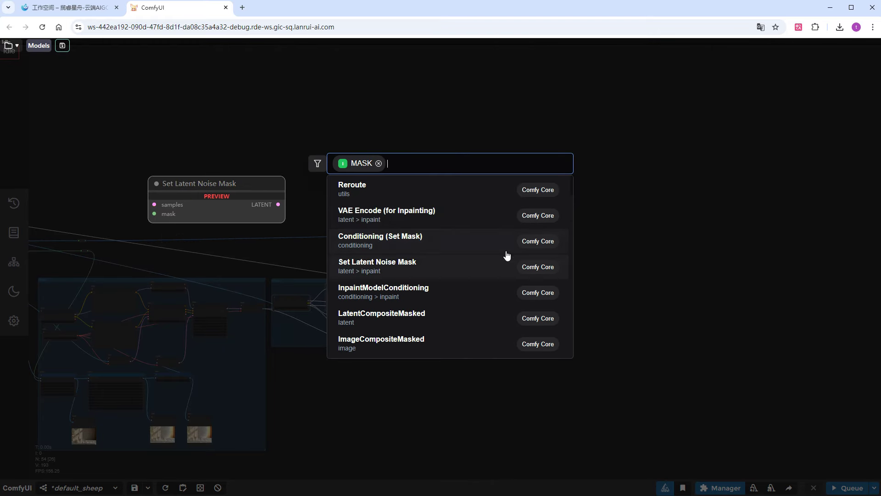
click(401, 201)
- Add an IC-Light Detail Transfer node beside the Flux refinement group, below the new reroutes
scroll(597, 305, up, 10)
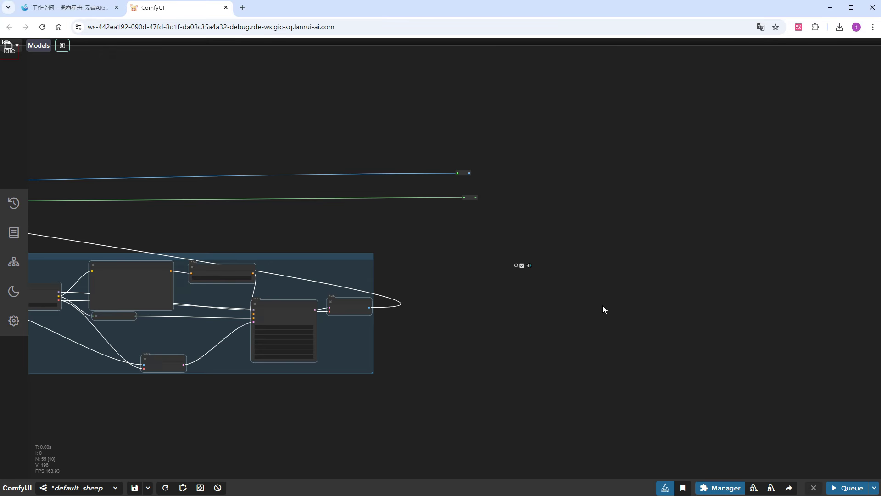
drag(602, 305, 510, 329)
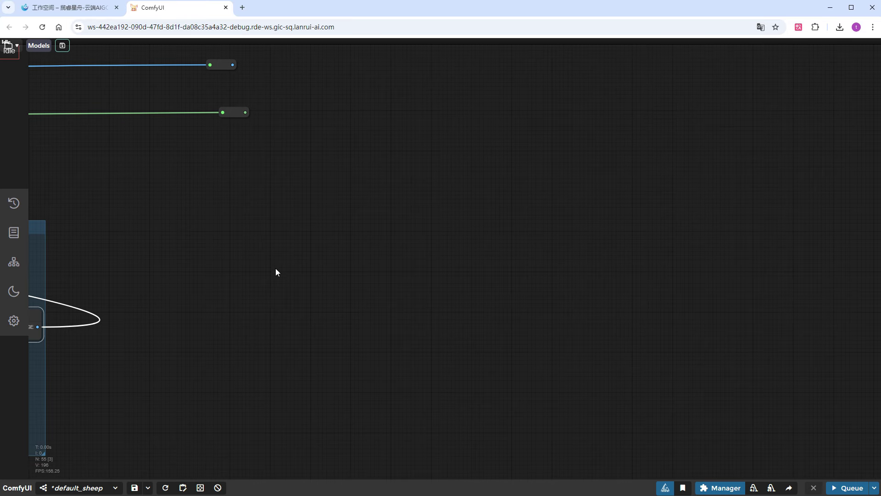
double_click(245, 230)
text(det)
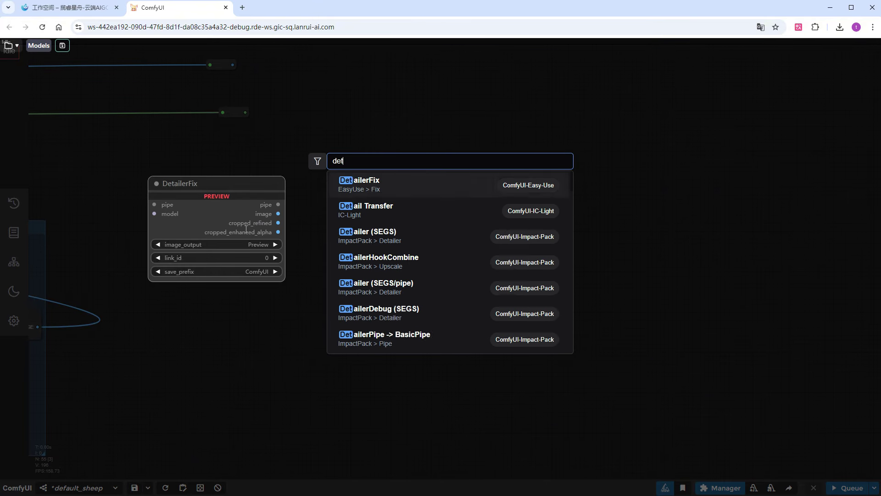
text(ail)
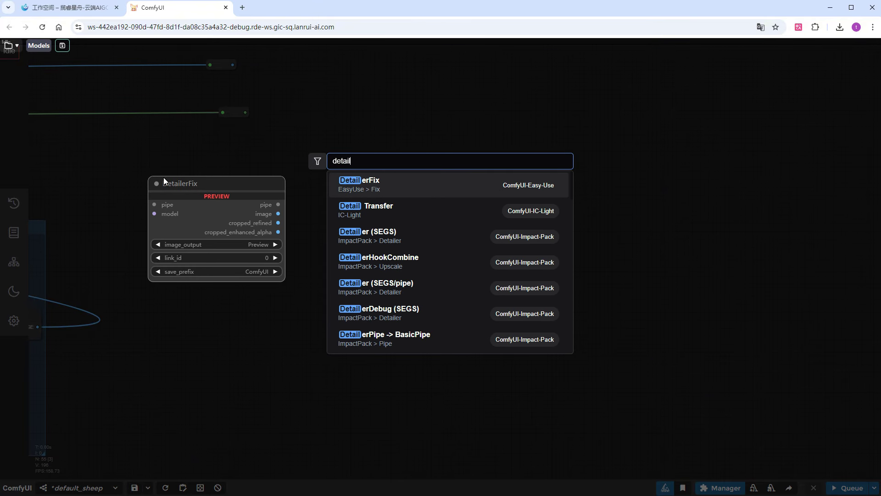
click(358, 208)
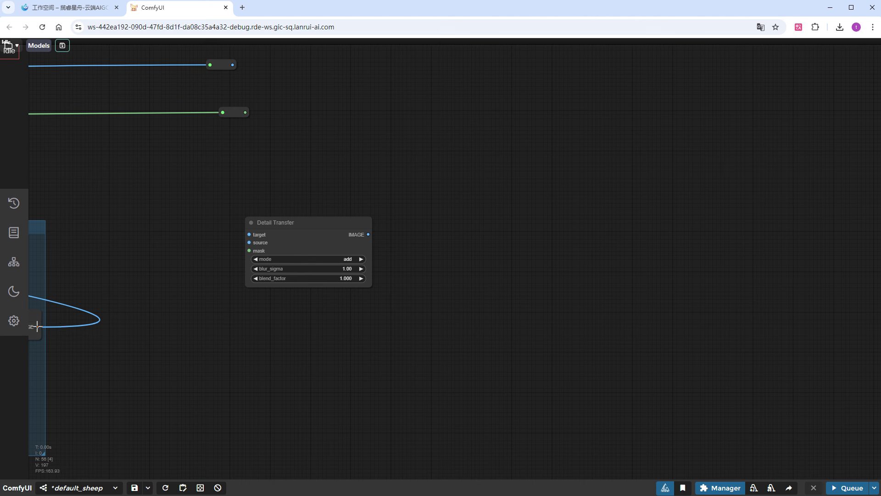
- Connect the refined VAE Decode image to Detail Transfer's target, the subject image reroute to source, and the mask reroute to mask
drag(37, 327, 249, 234)
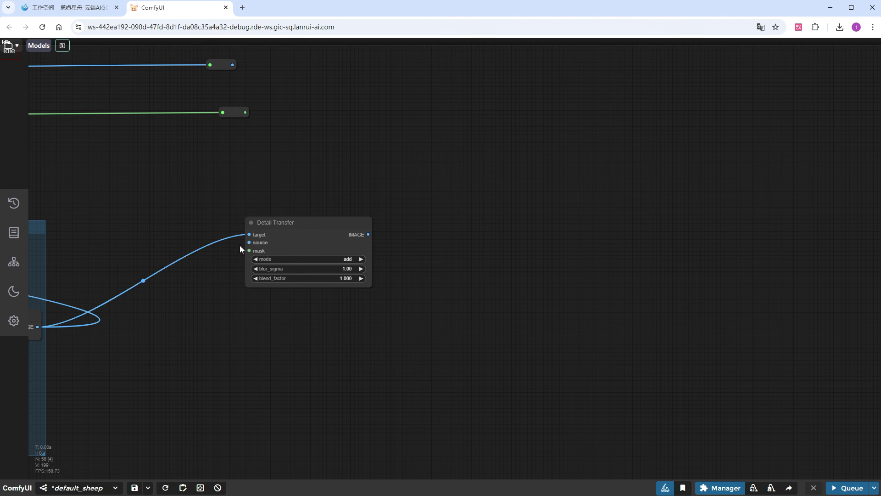
drag(233, 66, 248, 242)
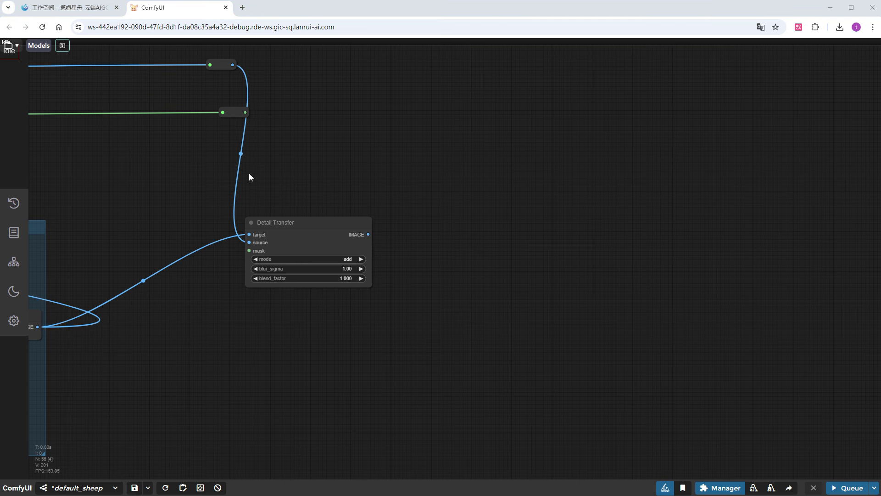
drag(245, 112, 252, 250)
- Attach a Preview Image node to the Detail Transfer output and set the Detail Transfer mode to soft_light
drag(362, 235, 425, 207)
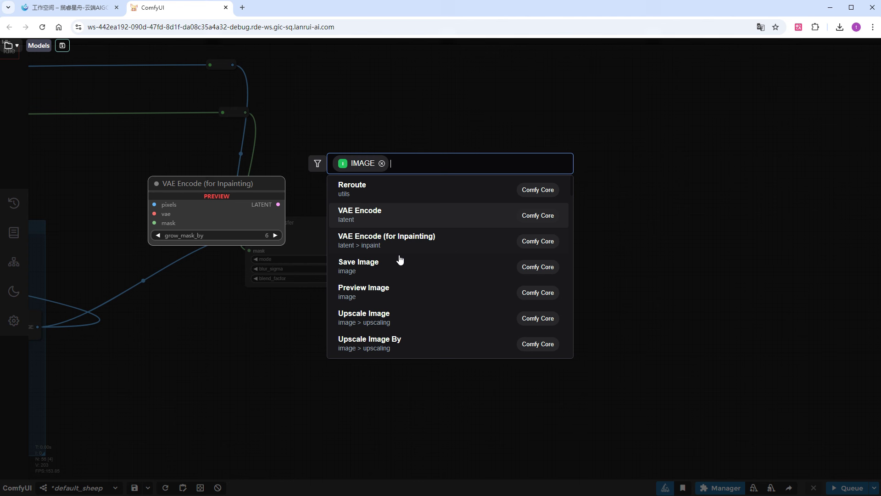
click(381, 290)
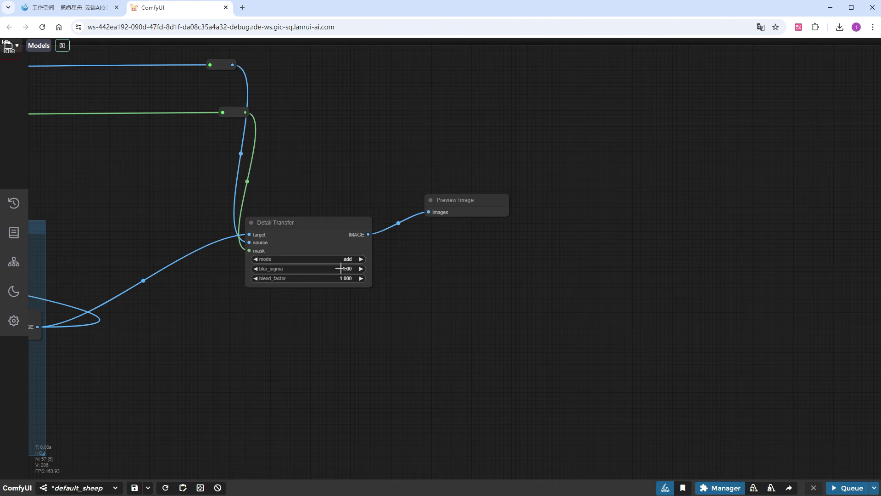
click(346, 260)
click(382, 310)
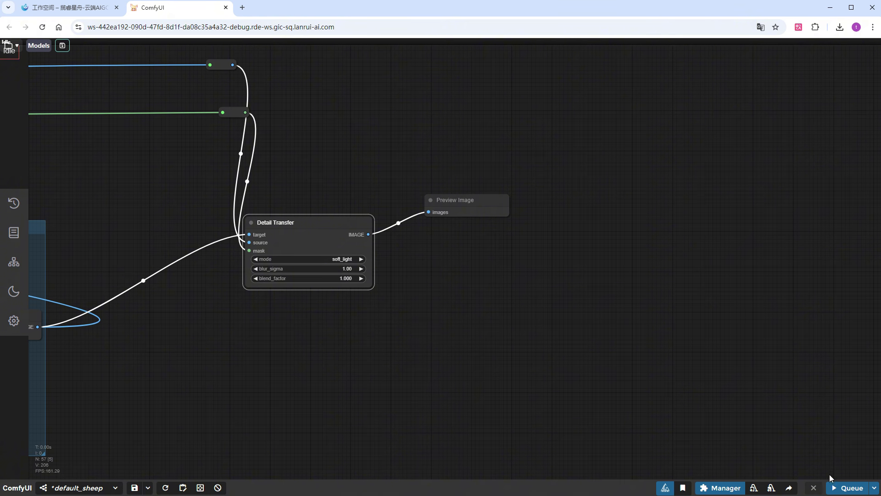
- Queue the workflow, enlarge the Detail Transfer's Preview Image node and examine the bottle's label text
click(846, 488)
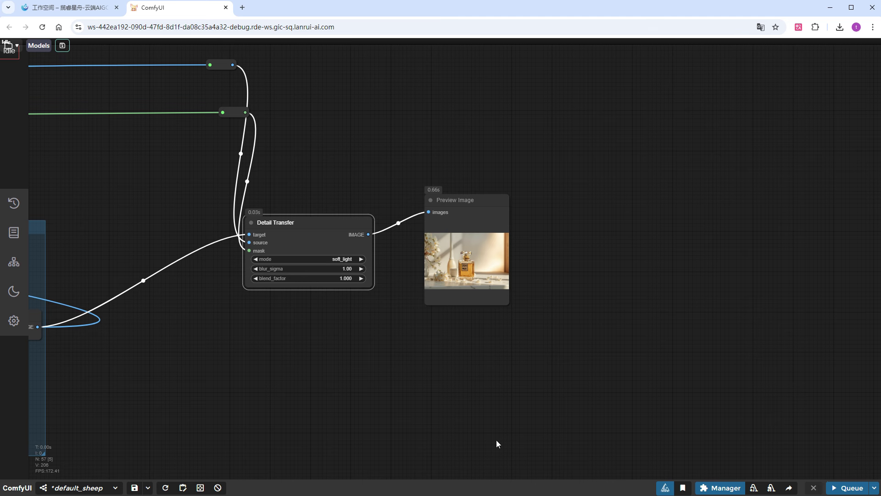
drag(508, 306, 559, 327)
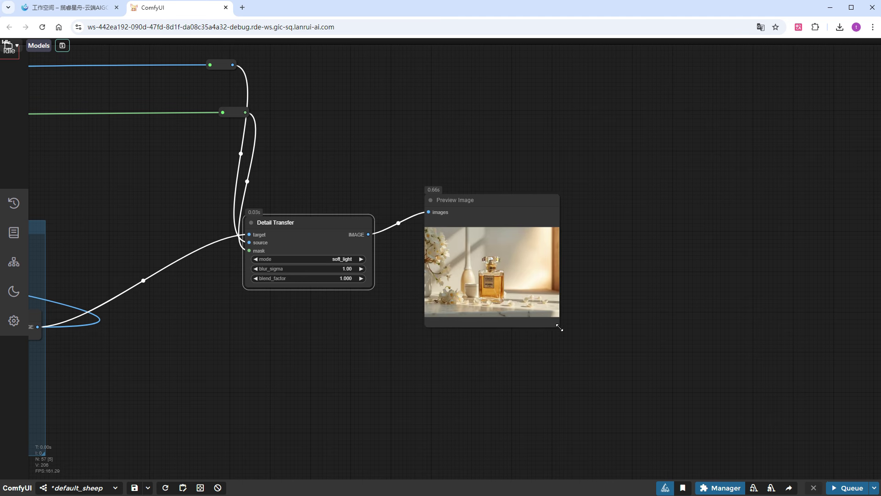
scroll(497, 294, up, 12)
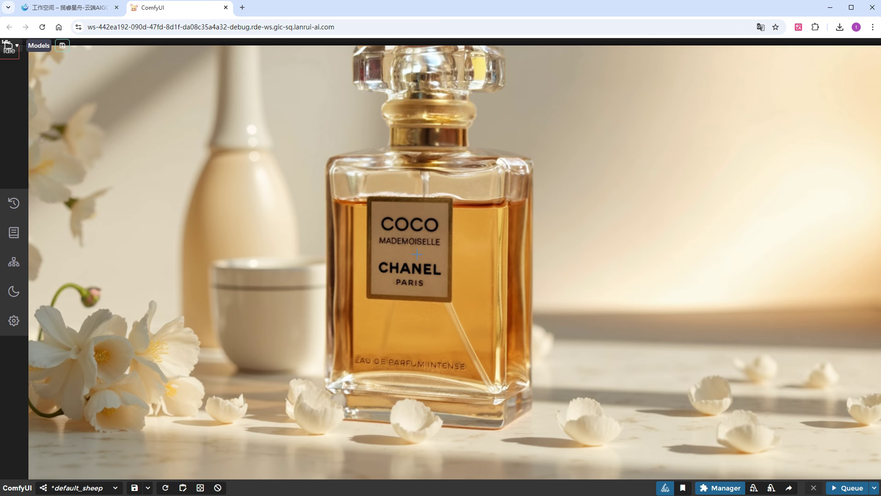
scroll(417, 254, down, 12)
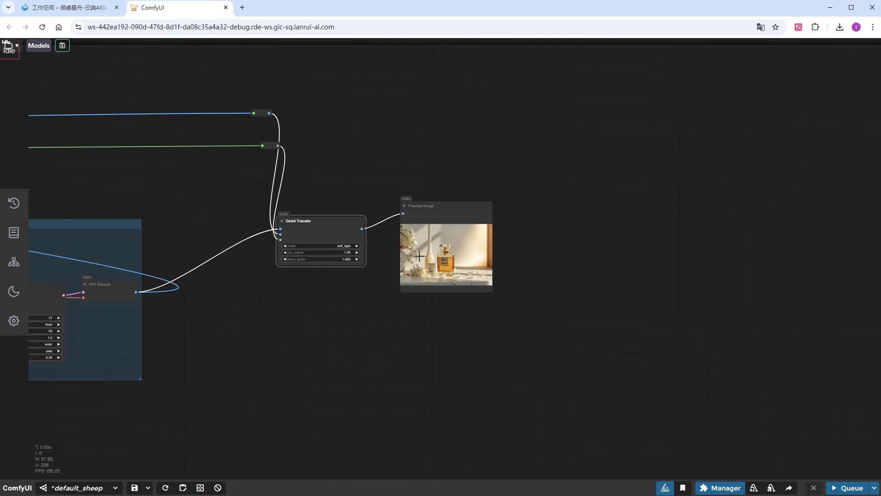
- Move the Detail Transfer's Preview Image node to the end of the preview row and shrink it closer to its neighbours' size
scroll(419, 256, down, 3)
drag(343, 334, 765, 429)
drag(853, 317, 83, 170)
drag(222, 190, 668, 256)
drag(714, 236, 245, 224)
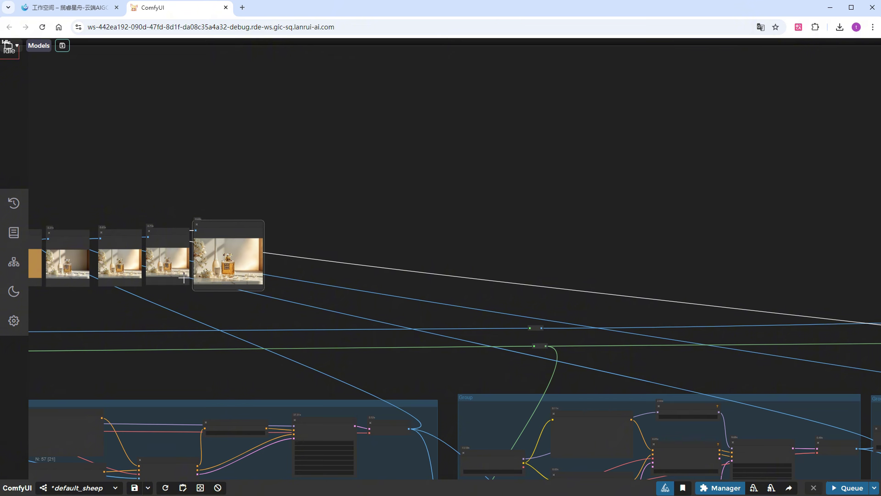
drag(156, 304, 363, 321)
scroll(363, 321, up, 15)
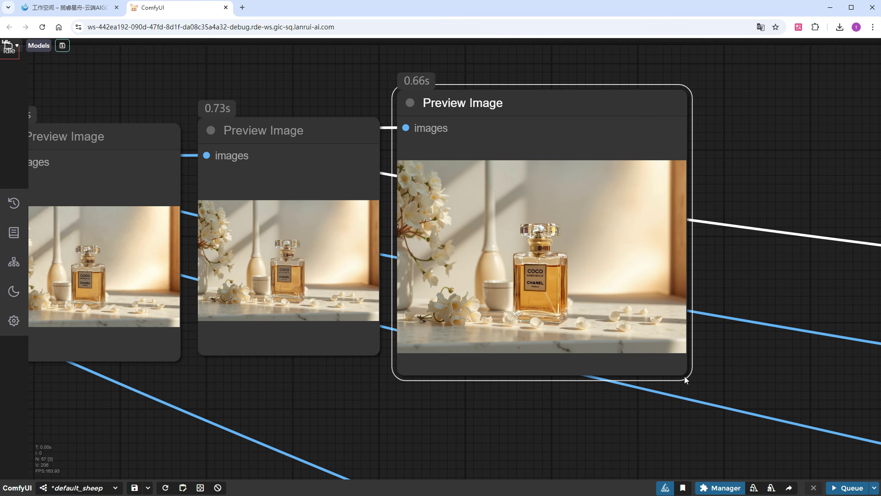
drag(685, 373, 644, 315)
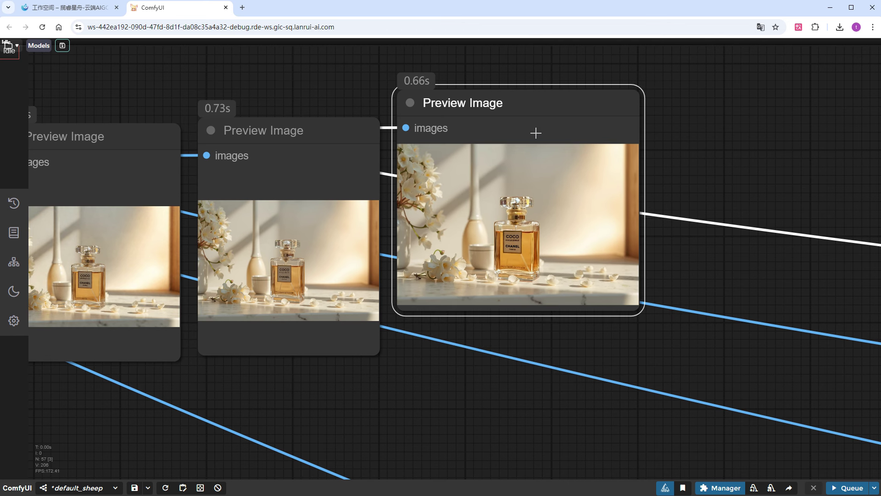
- Align the Detail Transfer's Preview Image node with the preview row and compare its bottle label with the neighbouring preview
drag(526, 113, 517, 142)
scroll(478, 175, up, 2)
click(477, 174)
scroll(697, 94, right, 3)
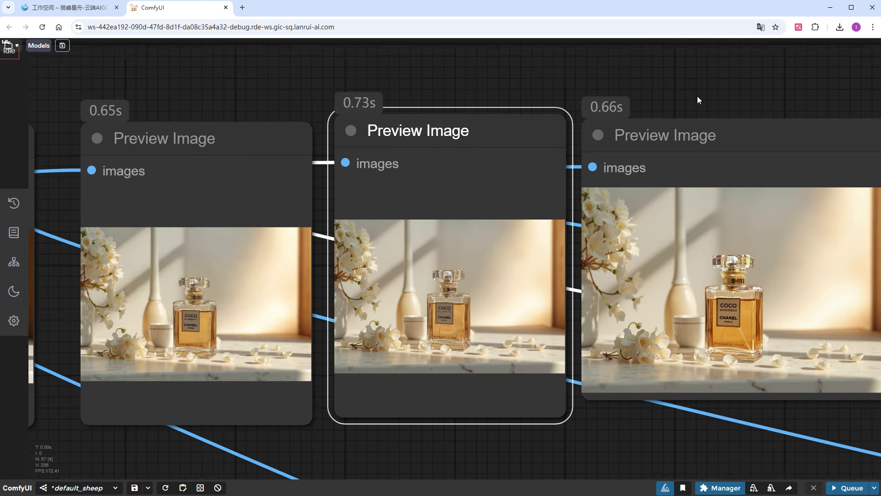
scroll(532, 366, up, 5)
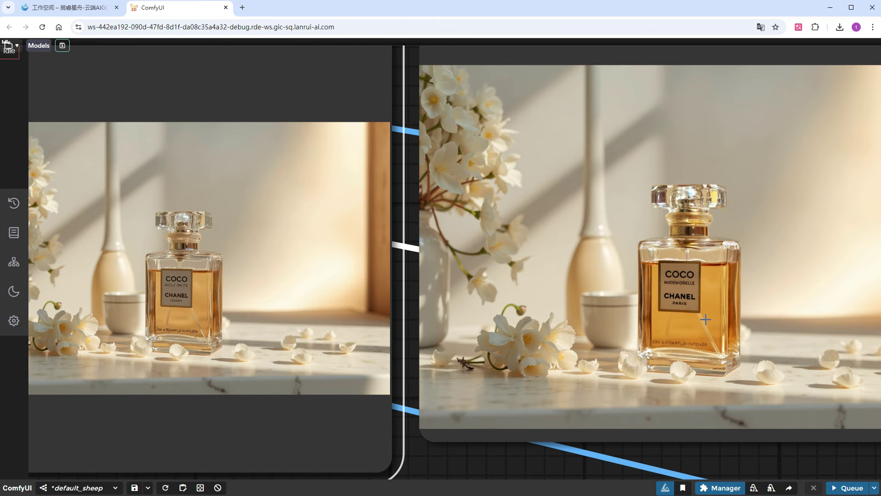
scroll(603, 307, down, 10)
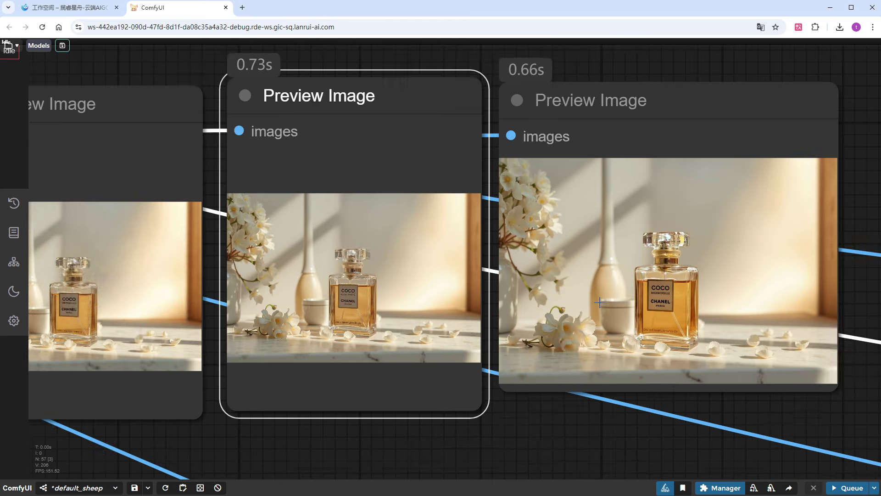
- Add a LayerUtility: H/L Frequency Detail Restore node below the Detail Transfer node
drag(787, 329, 423, 315)
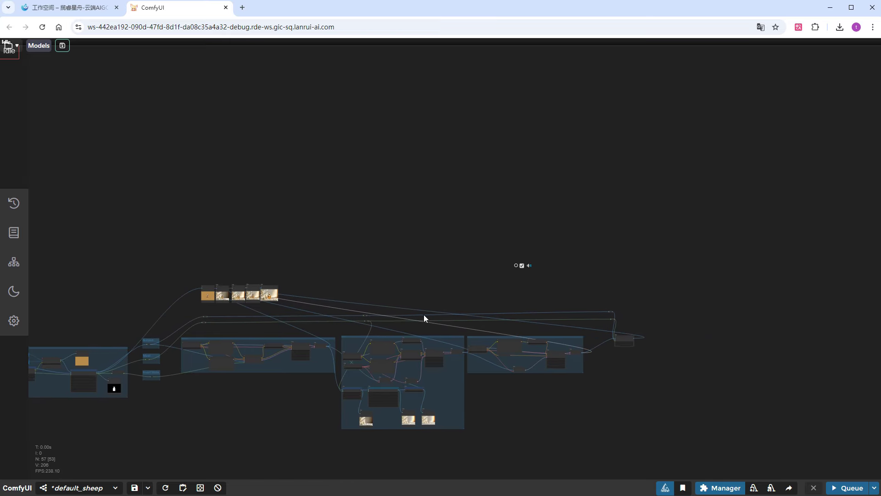
scroll(572, 345, up, 5)
scroll(520, 329, up, 10)
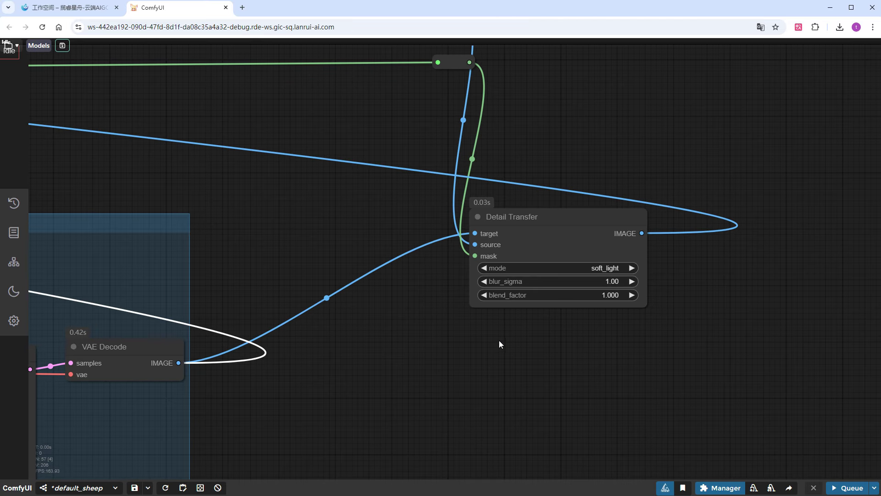
double_click(499, 344)
text(fre)
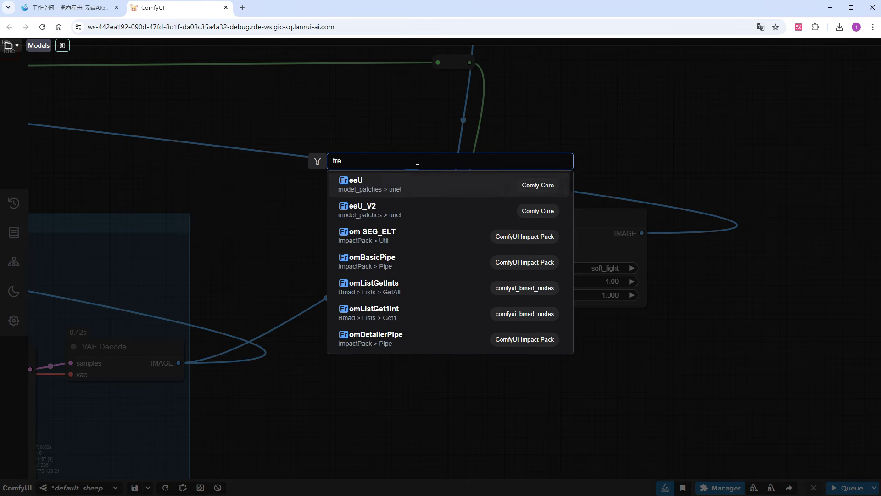
text(quen)
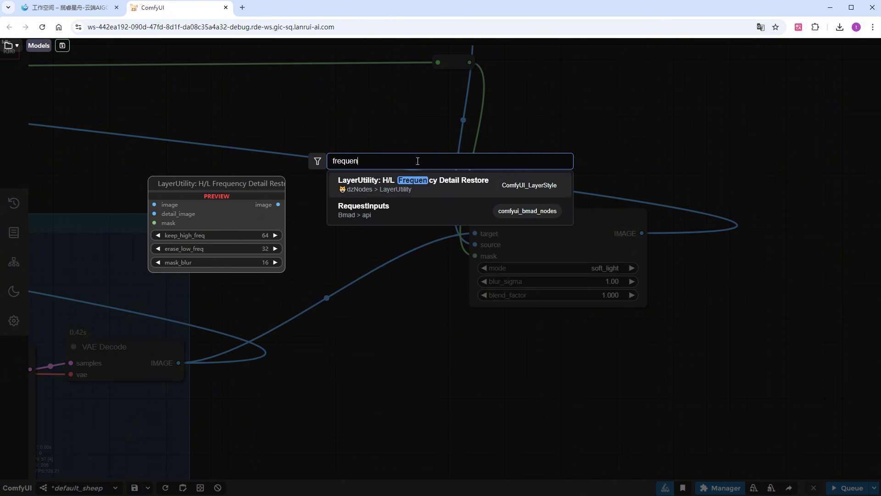
click(442, 182)
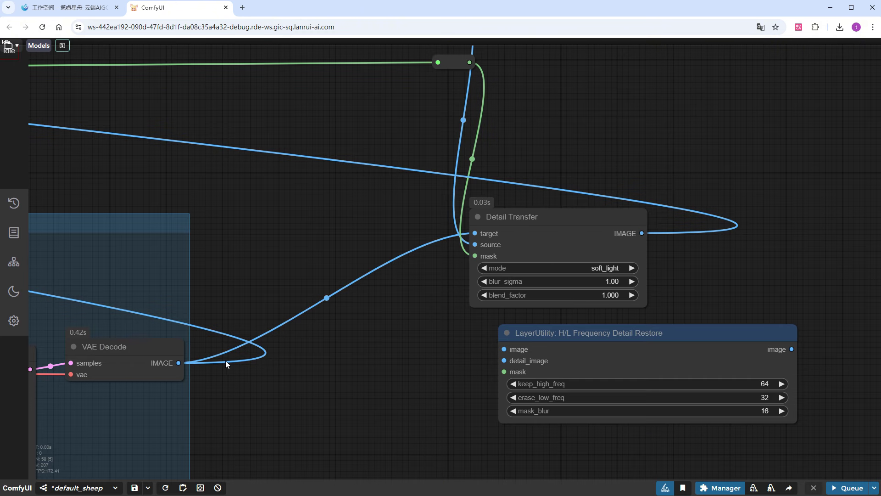
- Connect the refined VAE Decode image, subject reroute and mask reroute to H/L Frequency Detail Restore's image, detail_image and mask, and shift Detail Transfer aside
drag(178, 362, 490, 352)
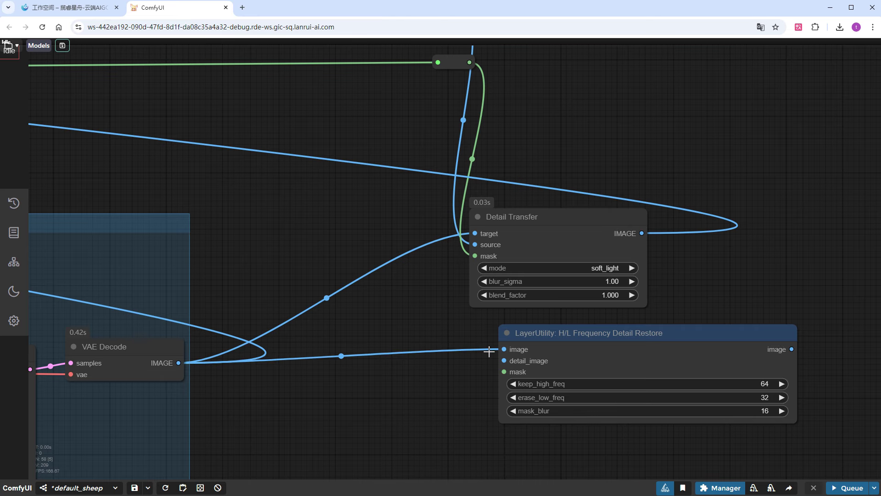
scroll(392, 390, up, 3)
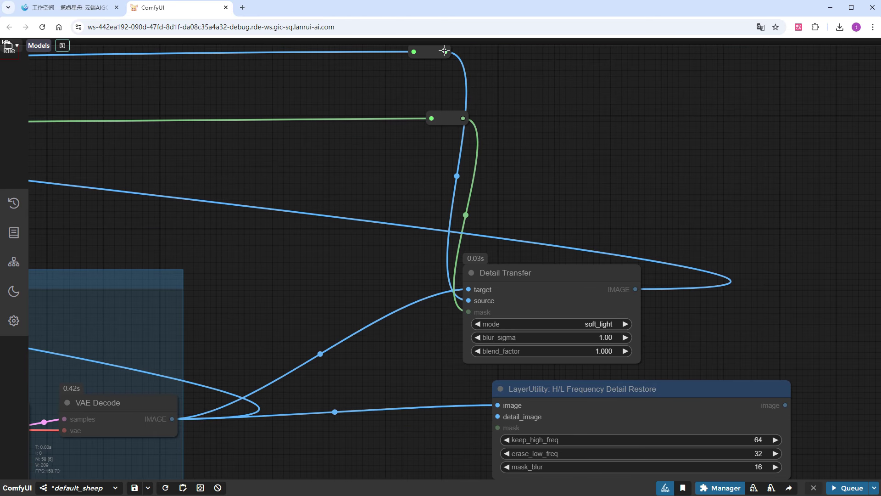
drag(445, 52, 497, 416)
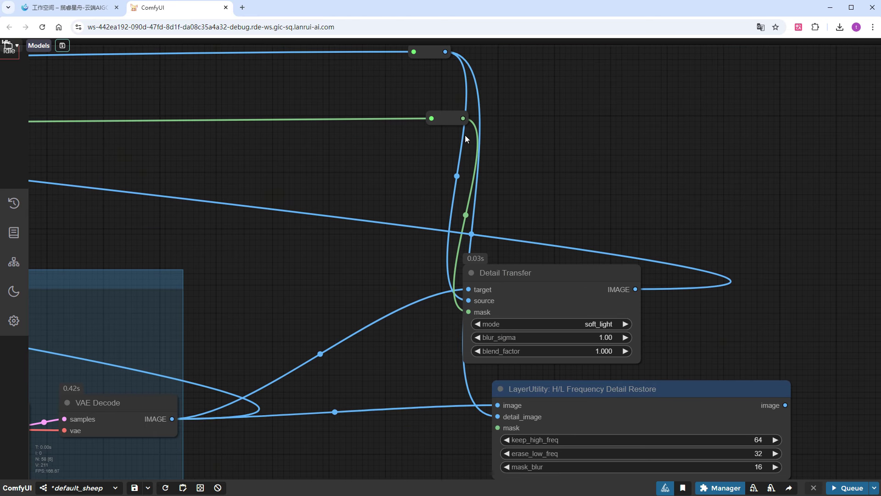
drag(463, 119, 496, 430)
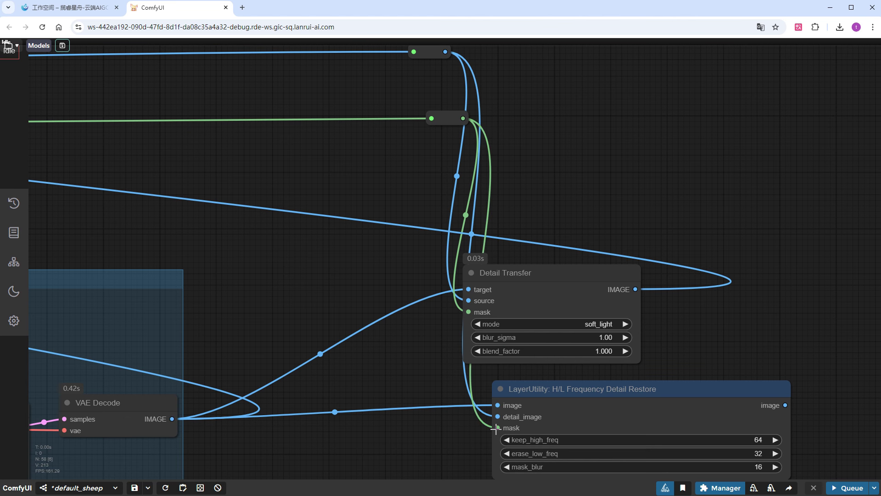
drag(563, 287, 631, 276)
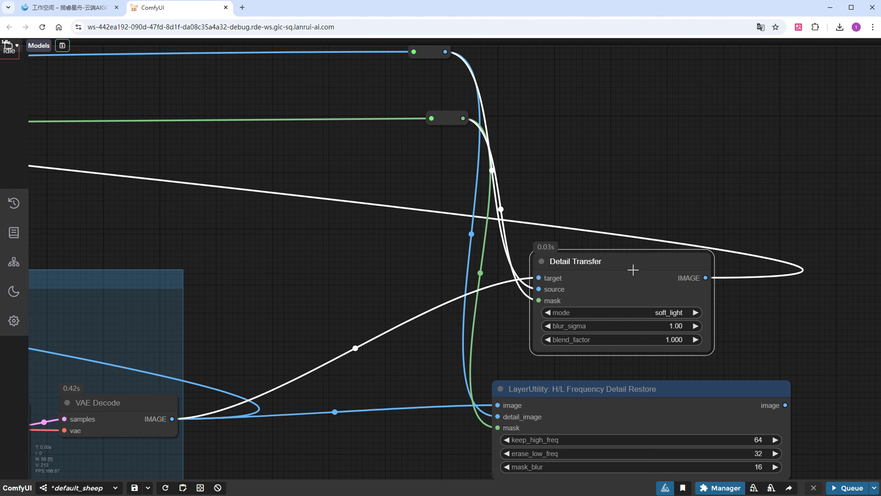
- Attach a Preview Image node to the H/L Frequency Detail Restore image output
drag(806, 351, 718, 294)
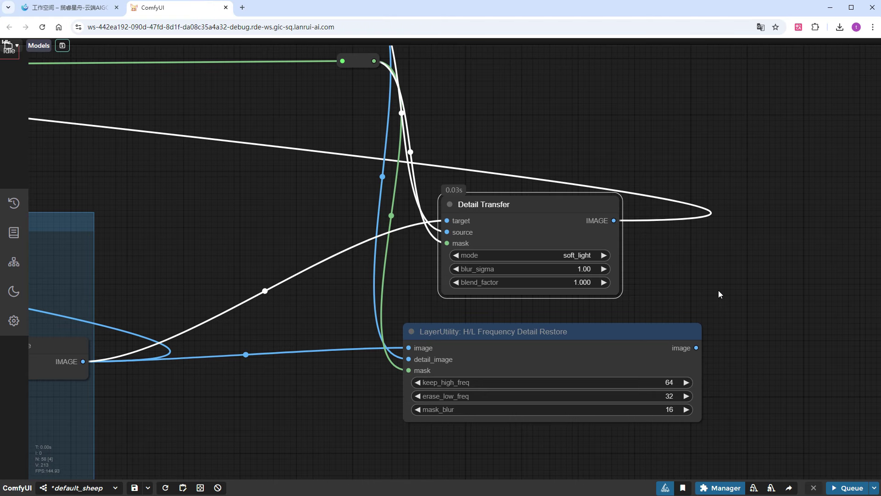
drag(690, 353, 765, 304)
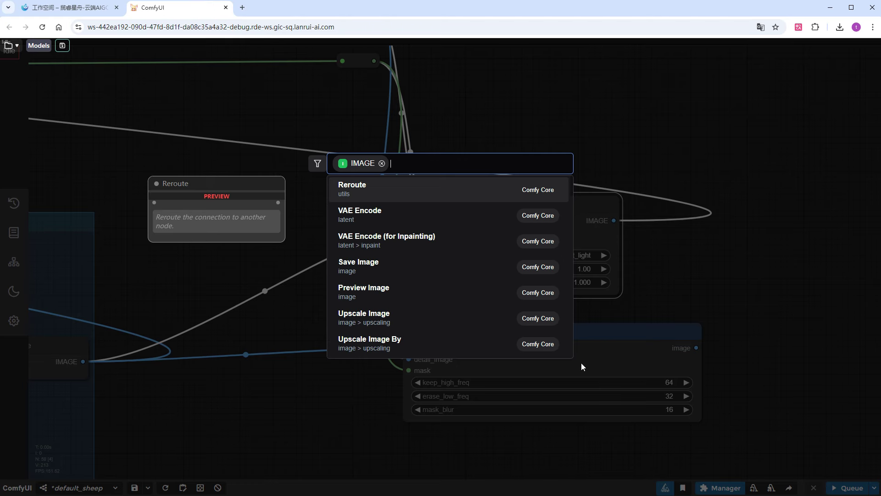
click(413, 285)
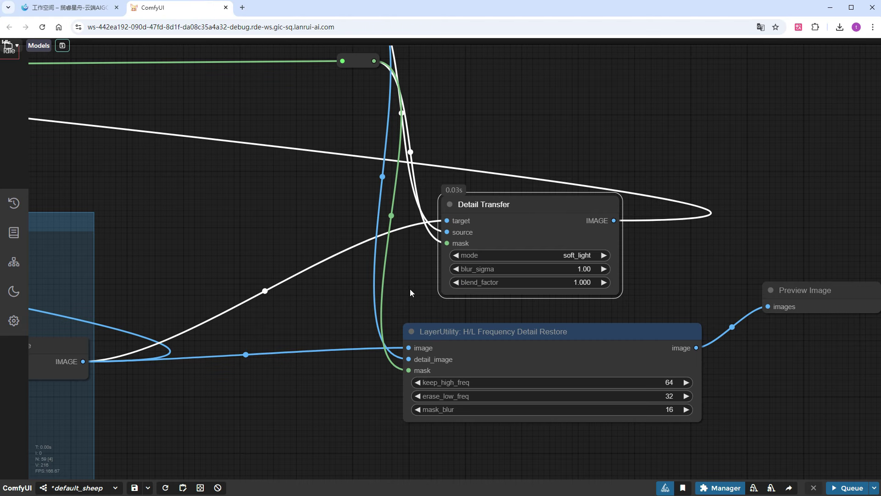
- Queue the workflow and examine the bottle's label text and glass in the H/L Frequency Detail Restore preview
click(848, 488)
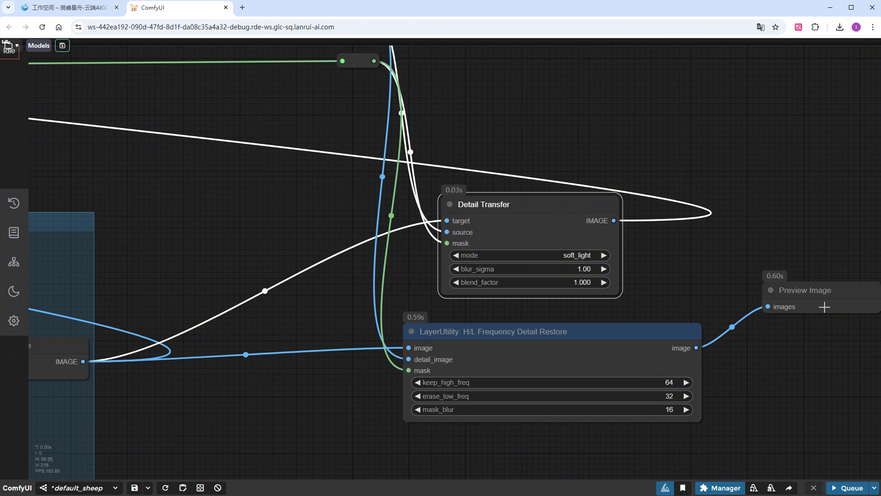
scroll(737, 419, up, 15)
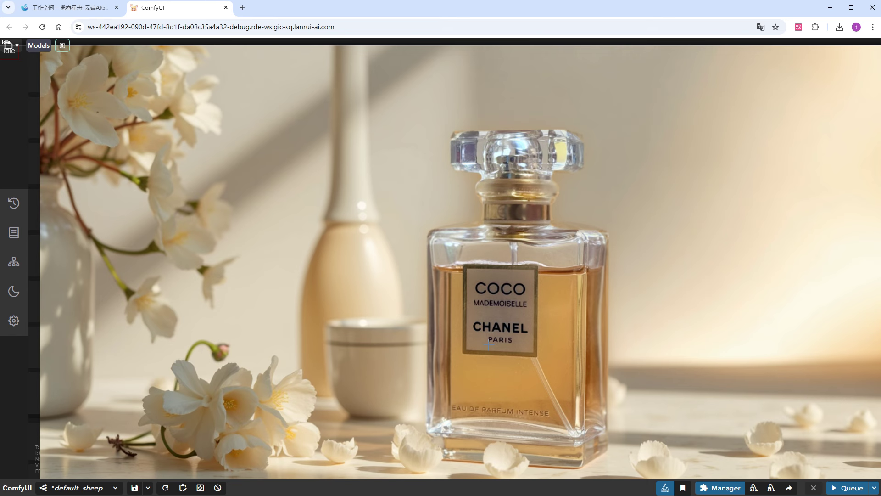
scroll(519, 292, down, 15)
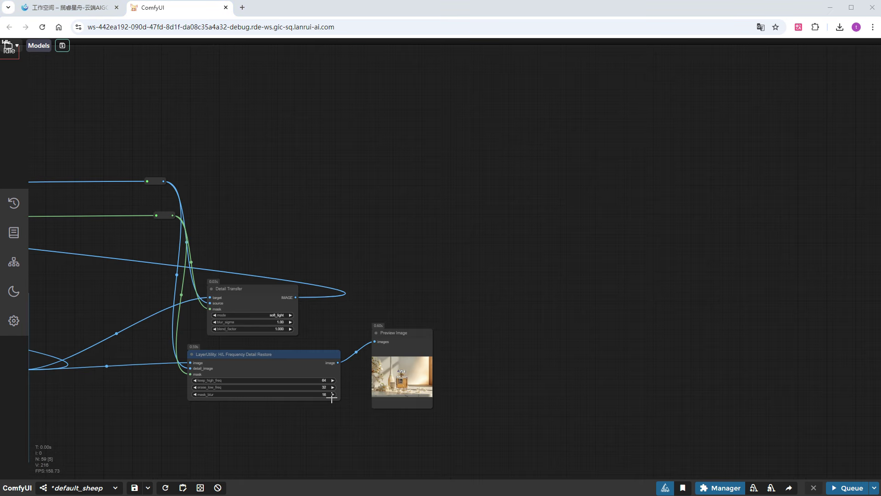
- Move the H/L Frequency Detail Restore's Preview Image node to the end of the preview row
scroll(332, 399, down, 2)
drag(178, 411, 609, 430)
drag(821, 370, 22, 138)
drag(222, 156, 795, 271)
scroll(795, 271, down, 5)
drag(674, 261, 312, 265)
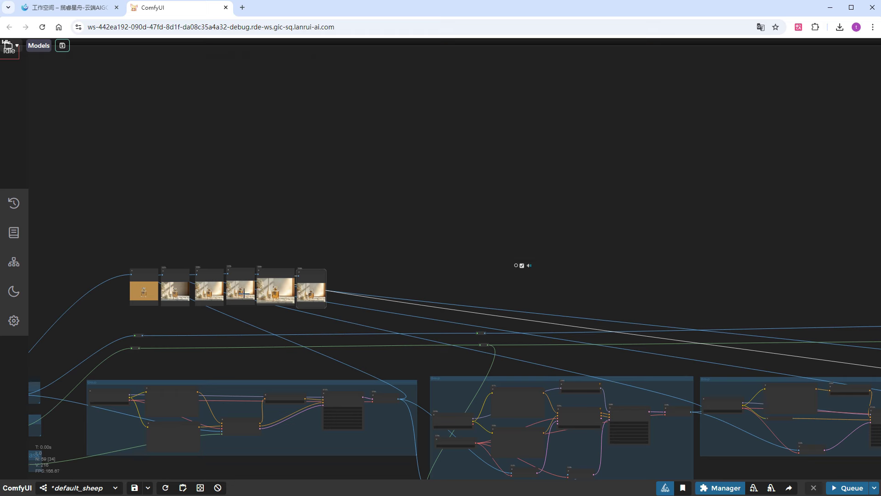
- Resize the Detail Transfer preview to match its neighbours and align the H/L Frequency Detail Restore preview right beside it
scroll(262, 280, up, 15)
scroll(263, 271, up, 2)
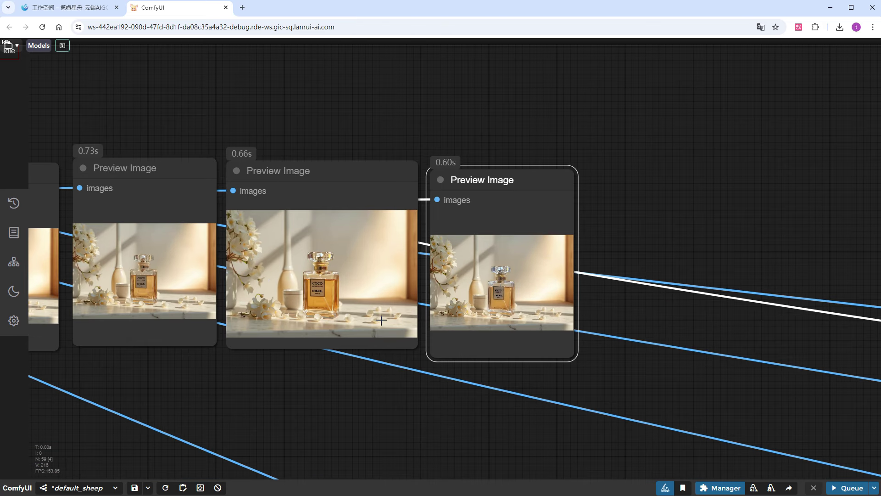
scroll(447, 275, up, 4)
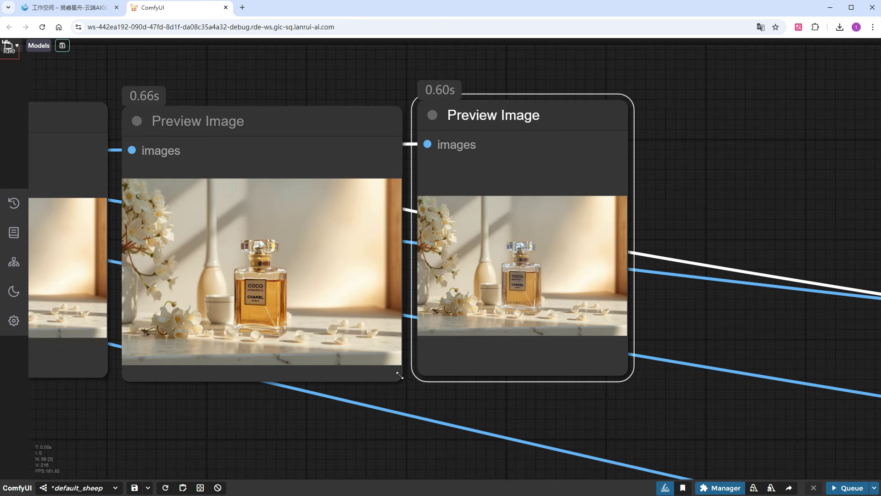
drag(399, 376, 379, 357)
drag(520, 112, 492, 112)
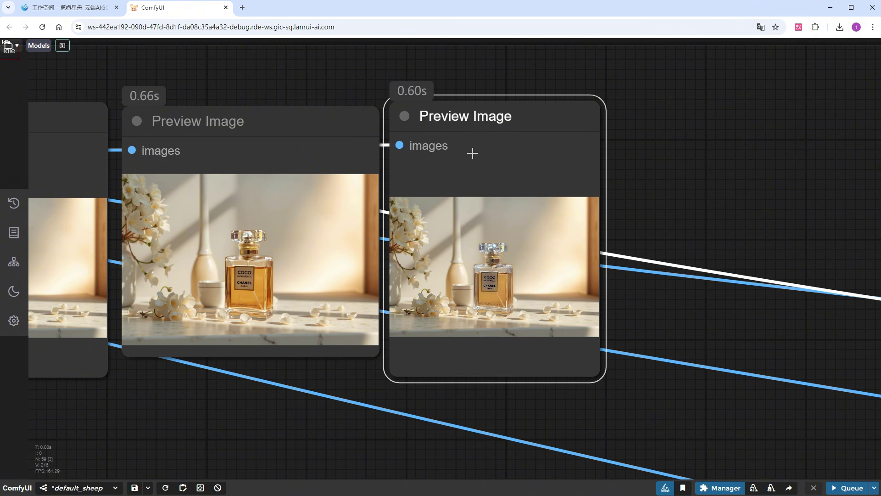
drag(377, 352, 341, 376)
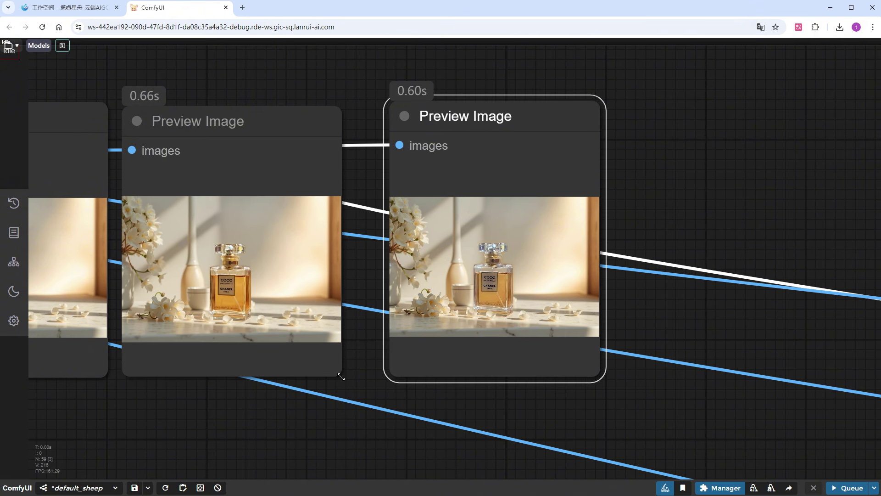
drag(491, 141, 463, 146)
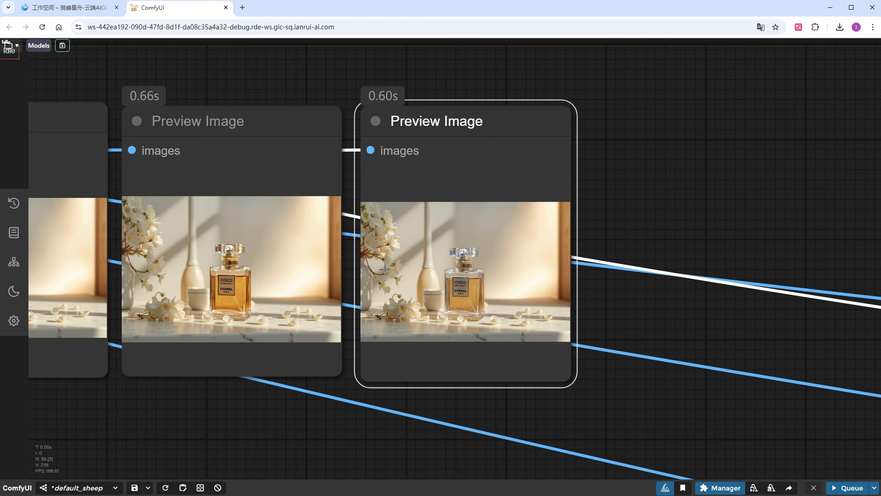
drag(250, 421, 500, 427)
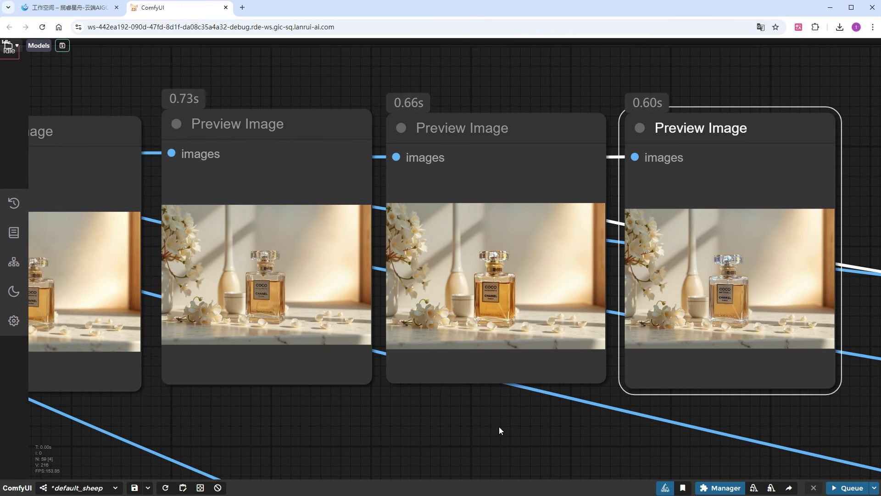
scroll(499, 426, down, 10)
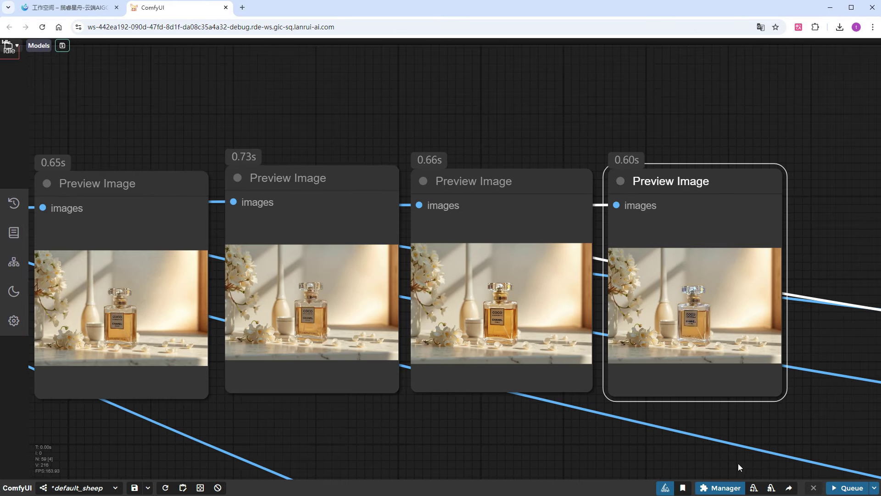
- Add a KJNodes Color Match node beyond the H/L Frequency Detail Restore node
scroll(398, 271, down, 5)
scroll(719, 296, up, 15)
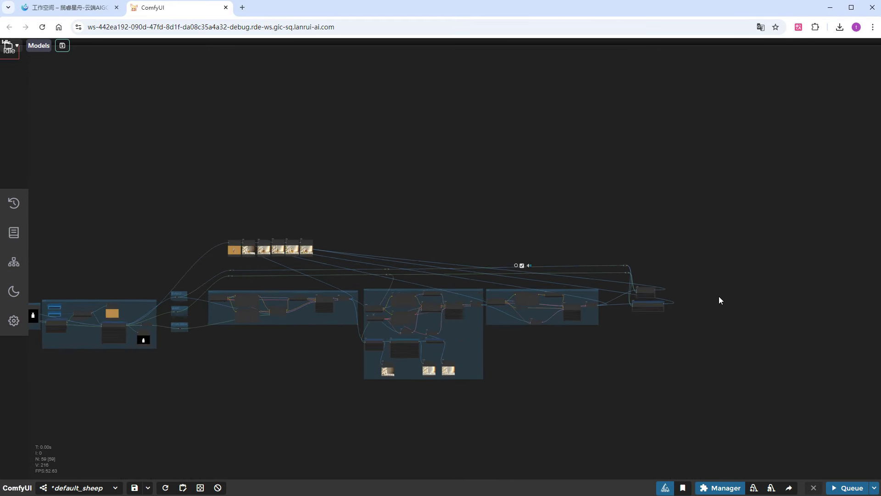
scroll(582, 277, up, 4)
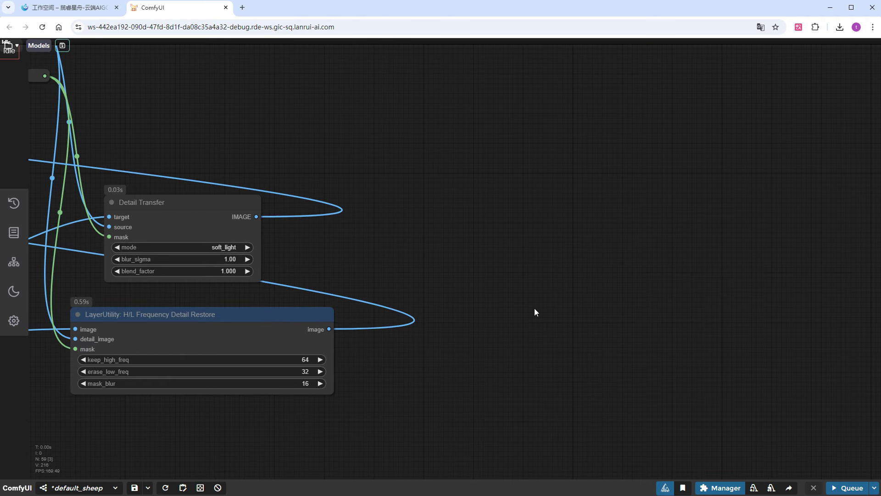
double_click(522, 278)
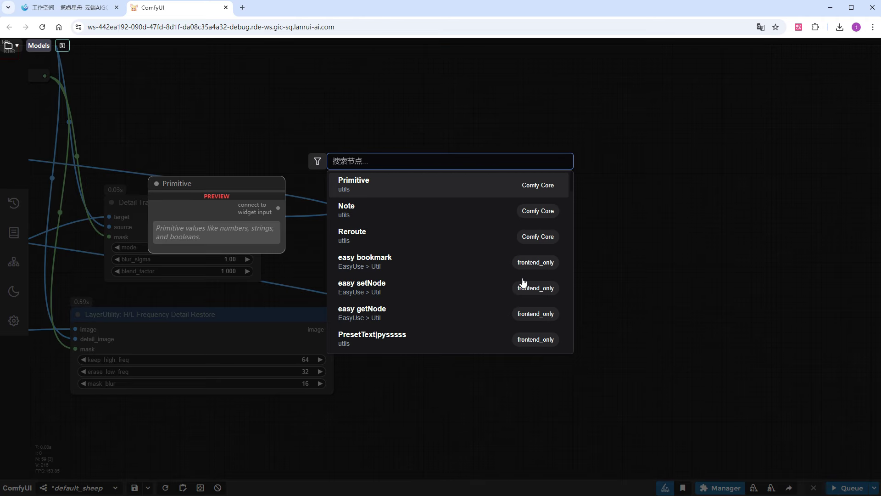
text(color)
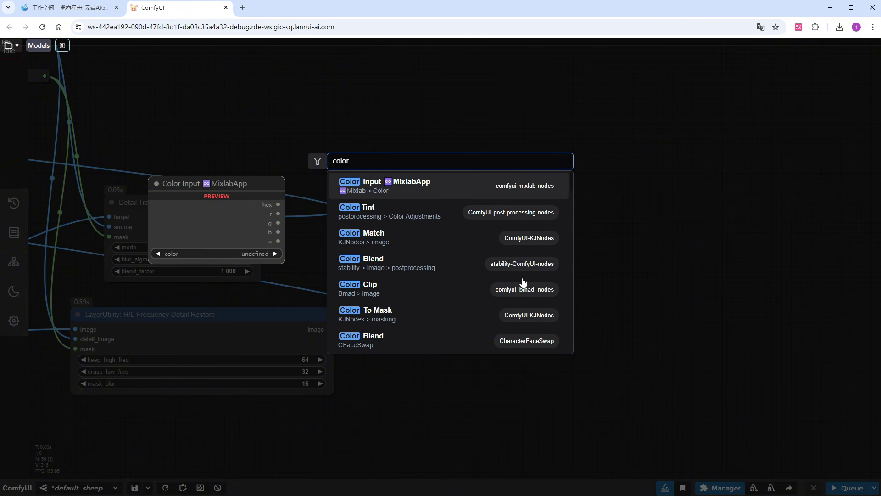
click(415, 237)
- Connect the refined VAE Decode image to Color Match's image_ref and the H/L Frequency Detail Restore image to image_target
drag(293, 411, 487, 391)
scroll(445, 423, down, 2)
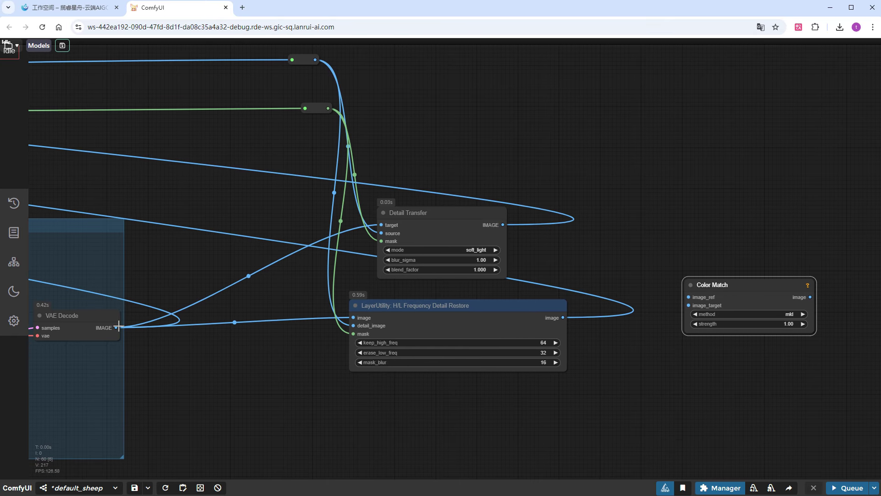
drag(118, 326, 688, 298)
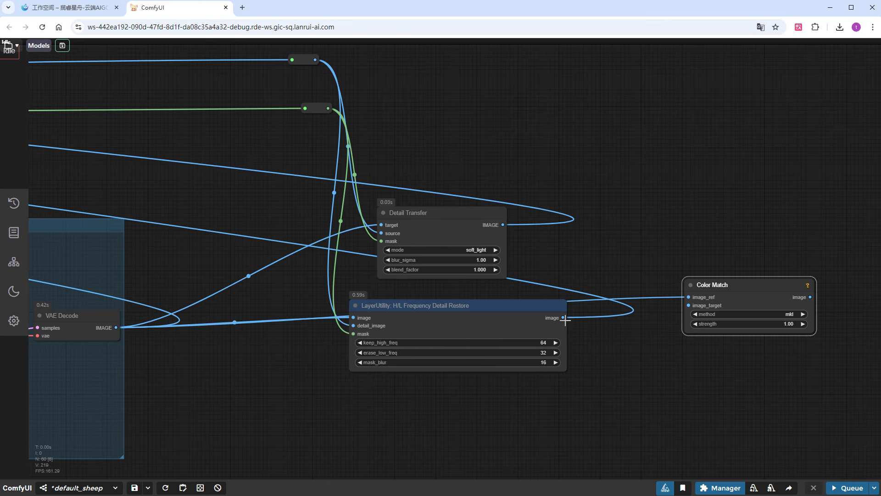
drag(563, 318, 688, 305)
- Attach a Preview Image node to the Color Match image output
drag(811, 297, 847, 291)
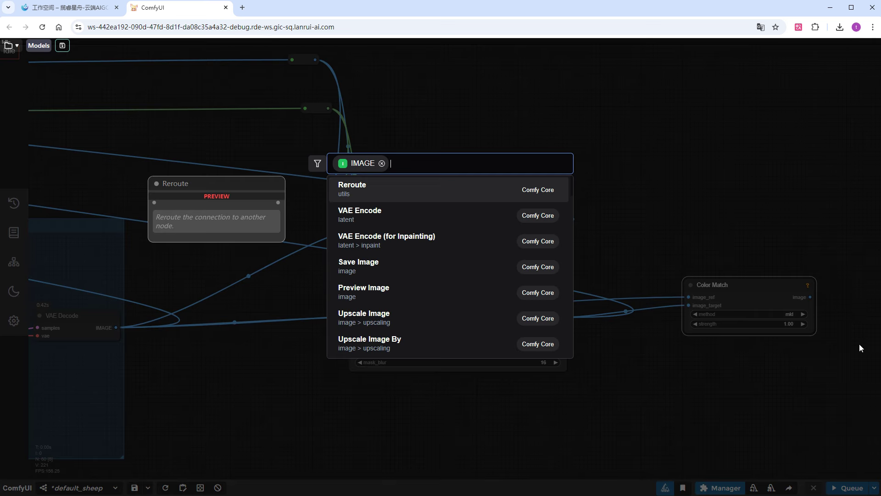
scroll(407, 350, down, 1)
click(410, 272)
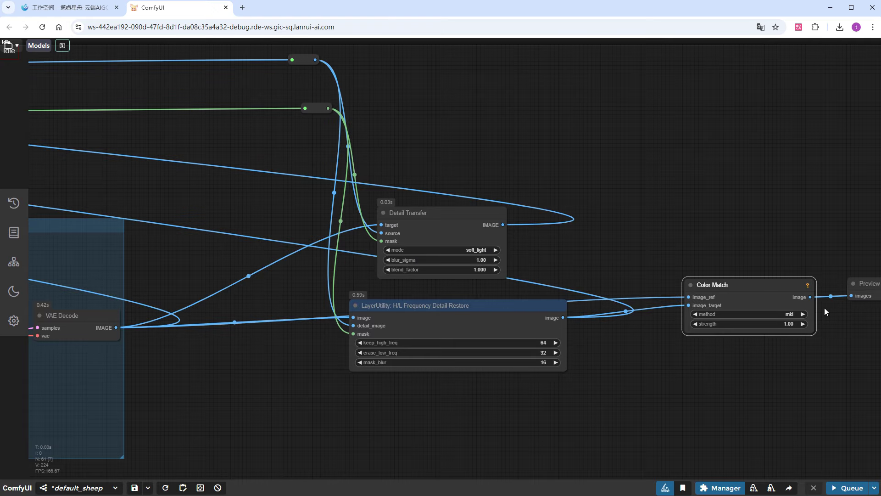
- Run the workflow and inspect the bottle in the Color Match preview
drag(833, 319, 778, 321)
drag(707, 423, 677, 317)
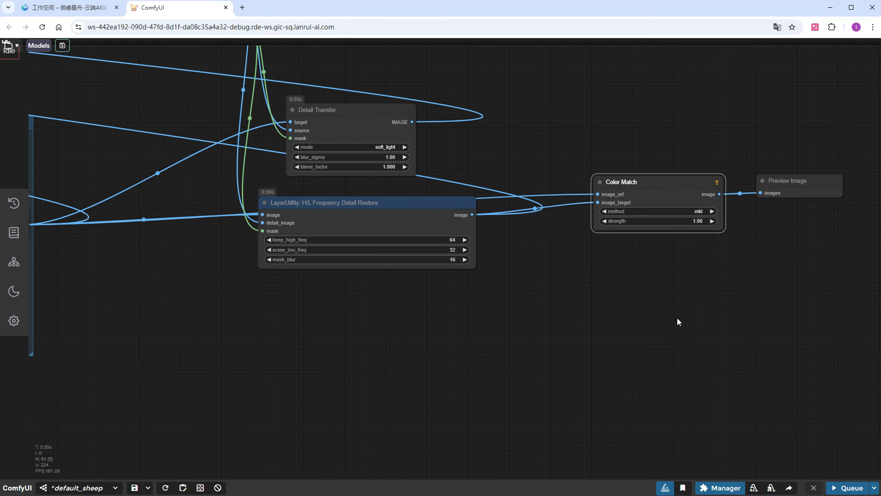
click(848, 487)
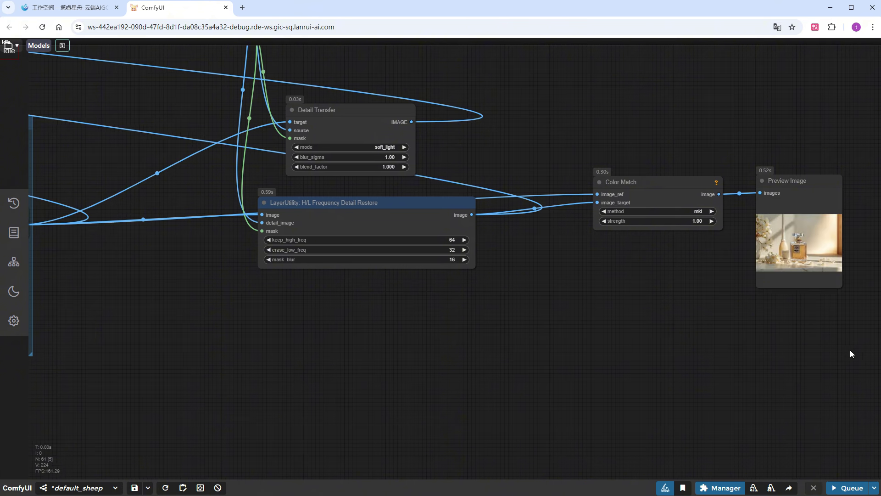
drag(850, 349, 791, 364)
scroll(751, 265, up, 4)
scroll(751, 266, up, 12)
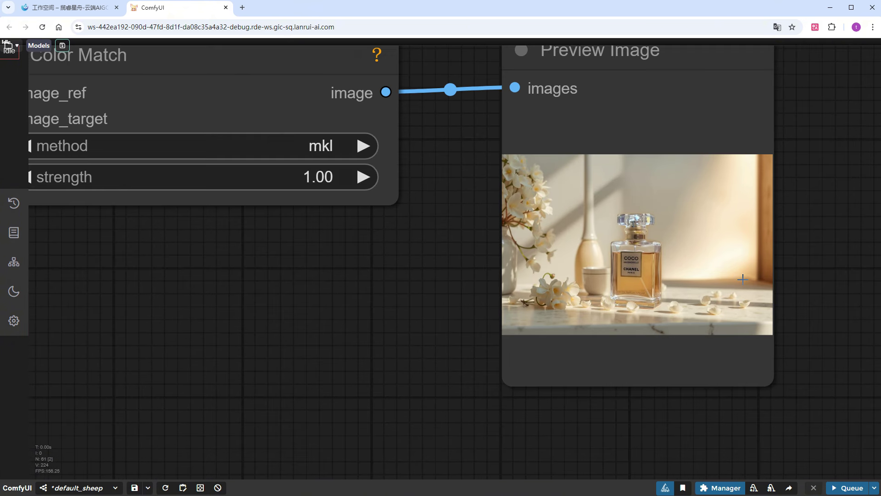
scroll(751, 300, down, 20)
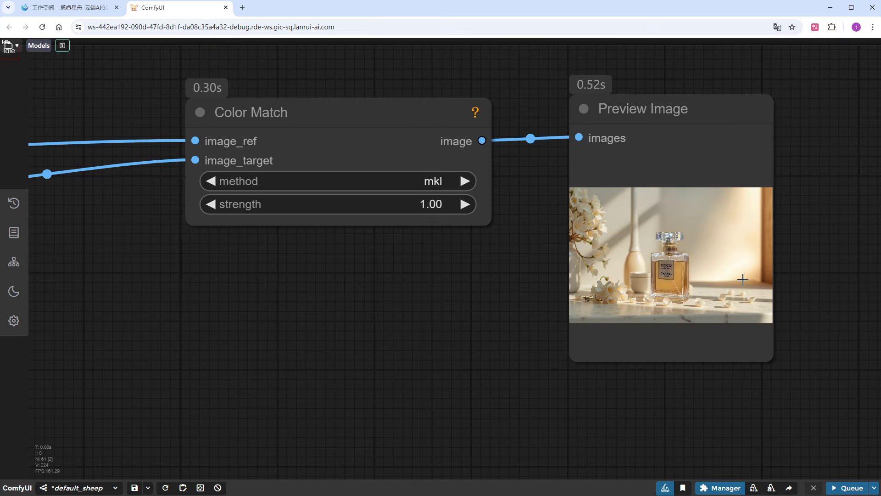
scroll(751, 299, down, 4)
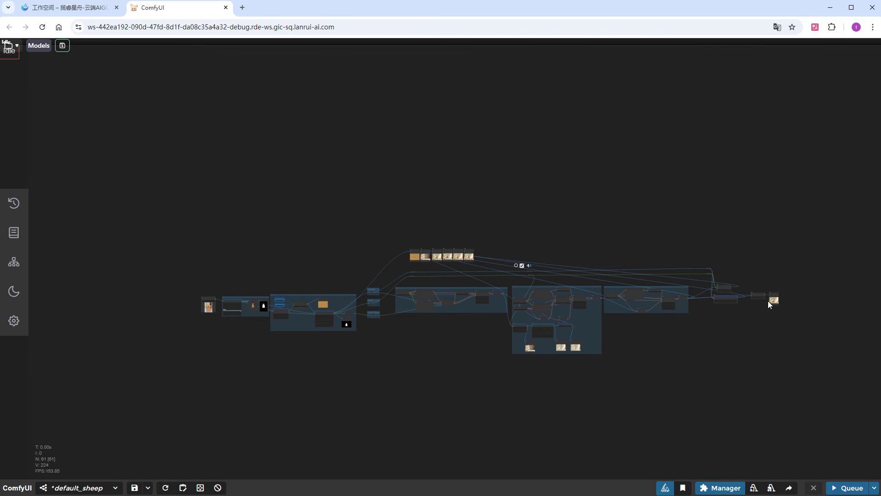
- Move the Color Match preview to the end of the preview row and compare it with the neighbouring detail-restore results
drag(767, 301, 482, 252)
scroll(482, 252, up, 6)
scroll(424, 265, up, 6)
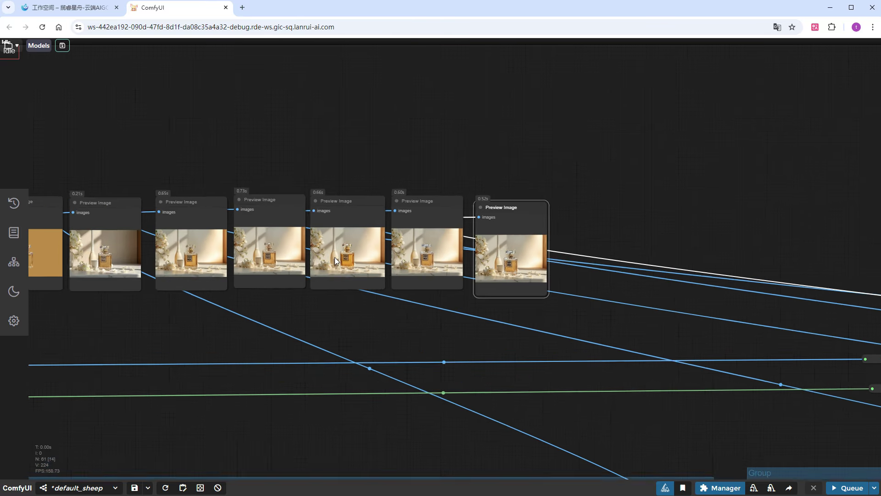
drag(494, 208, 481, 187)
scroll(443, 268, up, 3)
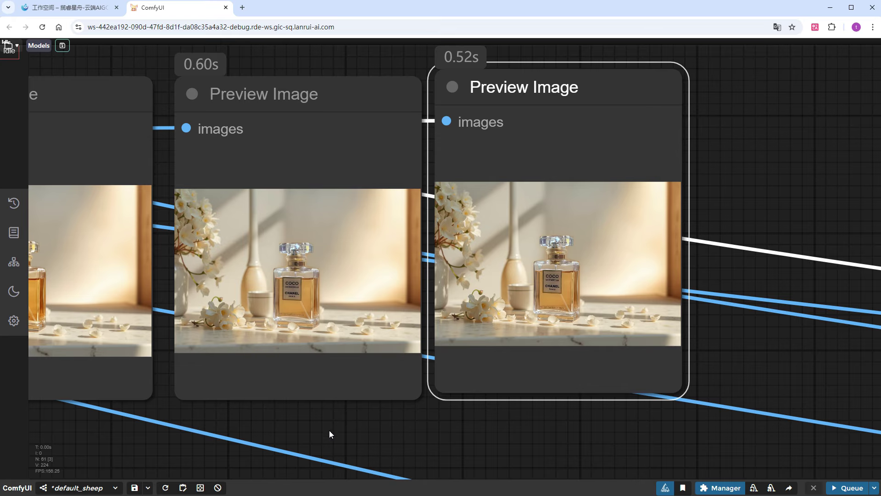
drag(329, 431, 514, 424)
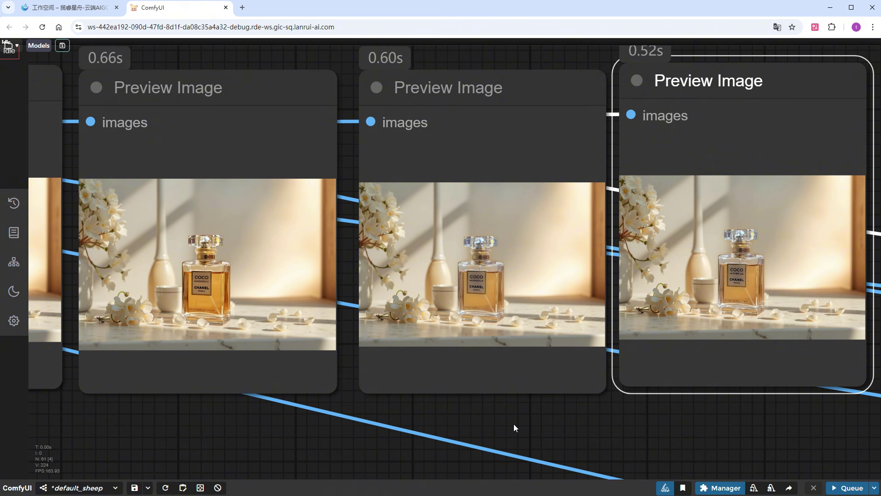
- Add a LayerColor: AutoAdjust V2 node below the Color Match node
scroll(514, 423, down, 20)
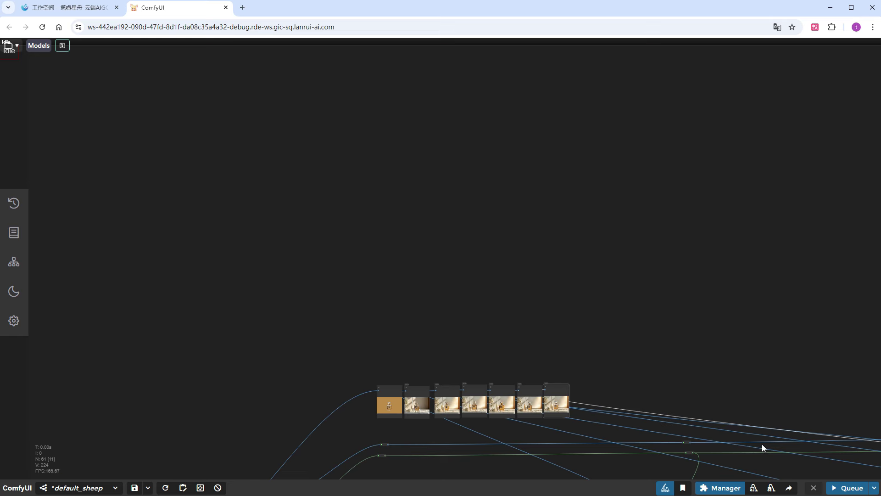
scroll(761, 448, down, 5)
drag(792, 436, 684, 414)
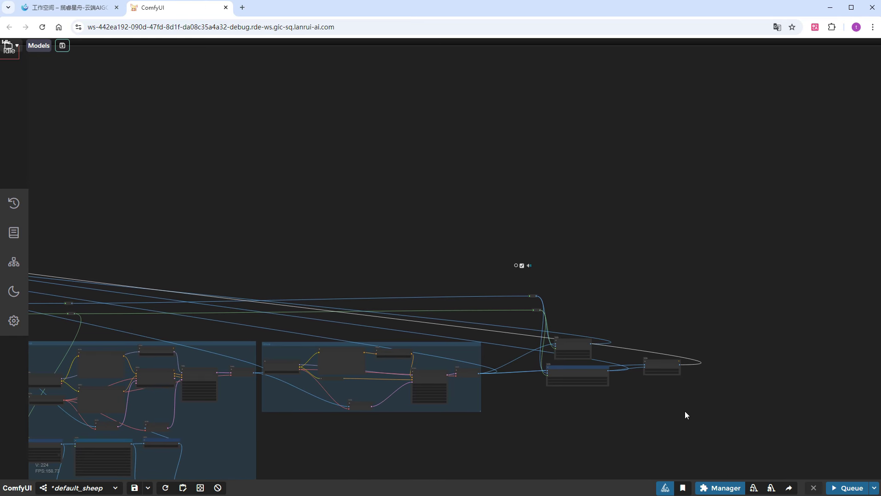
scroll(662, 398, up, 2)
scroll(612, 375, up, 11)
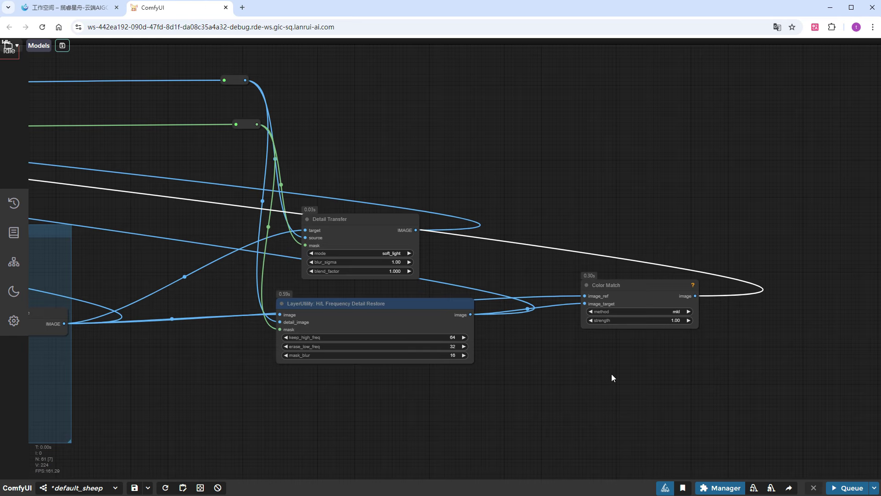
scroll(611, 378, up, 4)
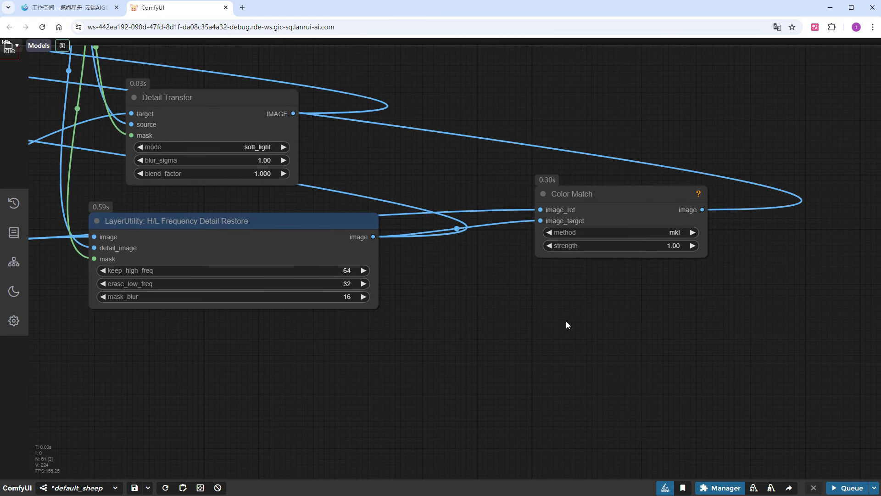
double_click(566, 321)
text(auto)
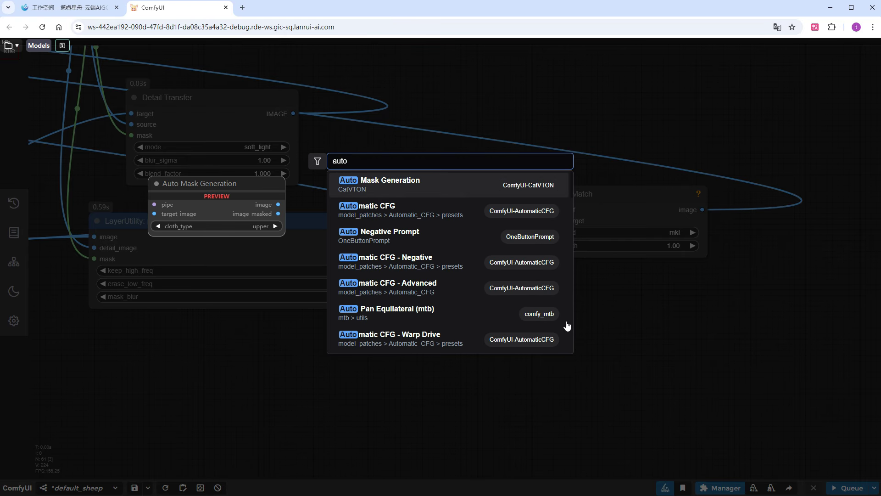
text(ad)
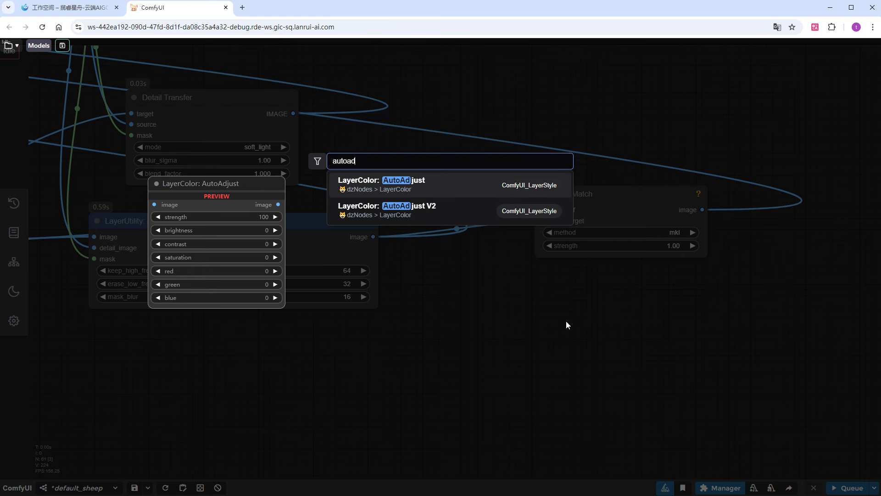
click(410, 210)
- Connect the H/L Frequency Detail Restore image and the rerouted product mask to AutoAdjust V2's image and mask inputs
drag(373, 236, 572, 330)
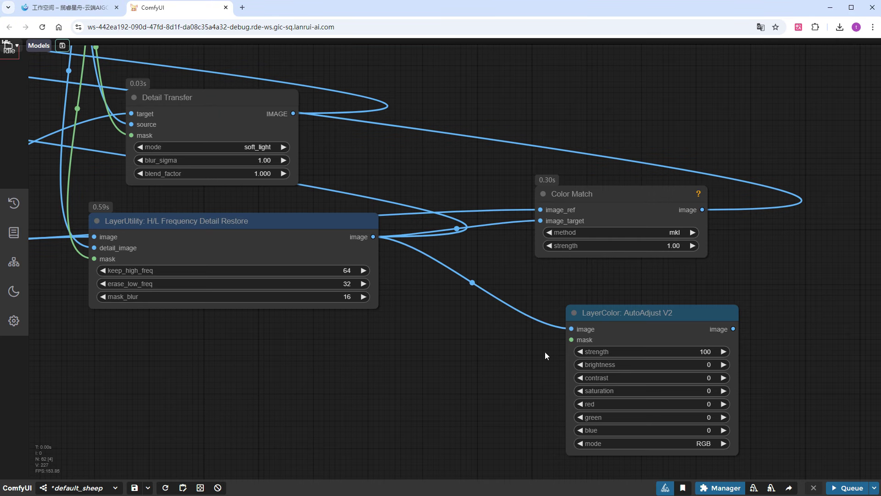
scroll(452, 256, down, 3)
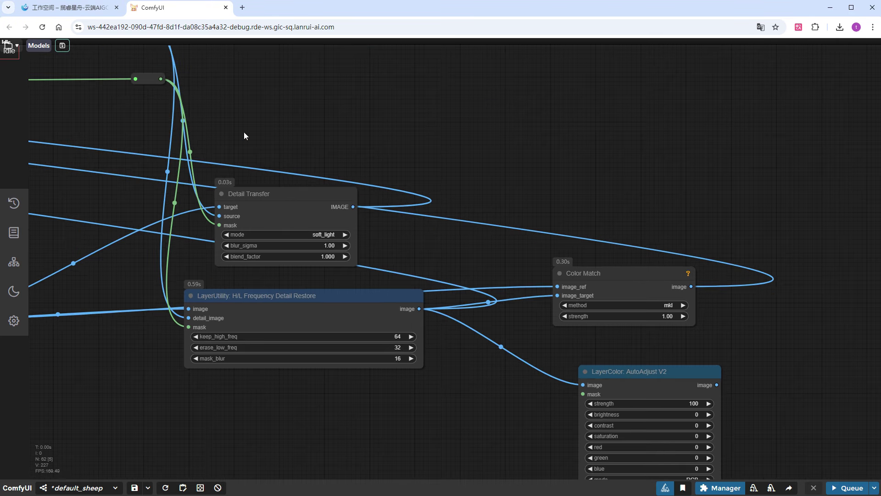
drag(161, 79, 583, 394)
- Attach a Preview Image node to the AutoAdjust V2 output and run the workflow
drag(717, 384, 778, 369)
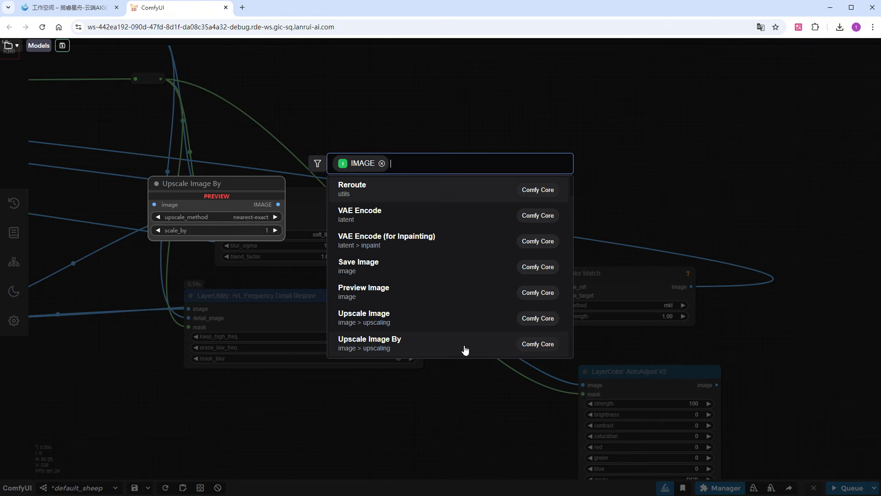
click(387, 295)
scroll(712, 343, down, 3)
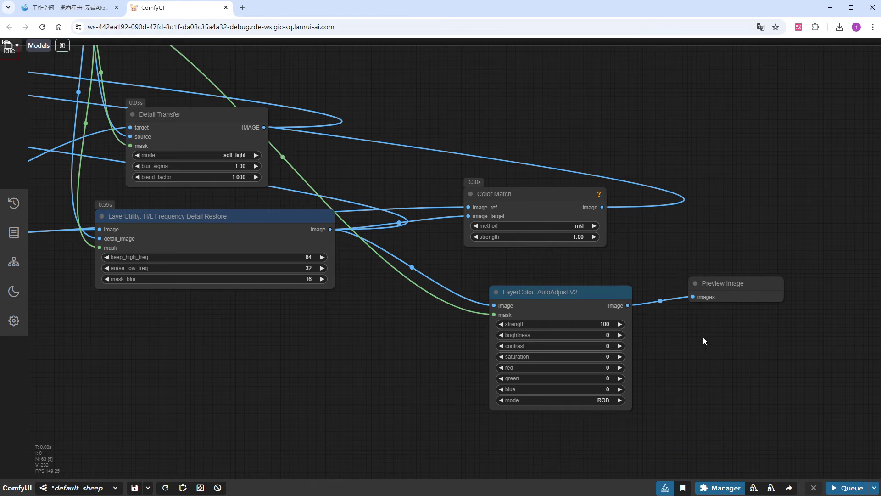
click(844, 483)
scroll(709, 353, up, 5)
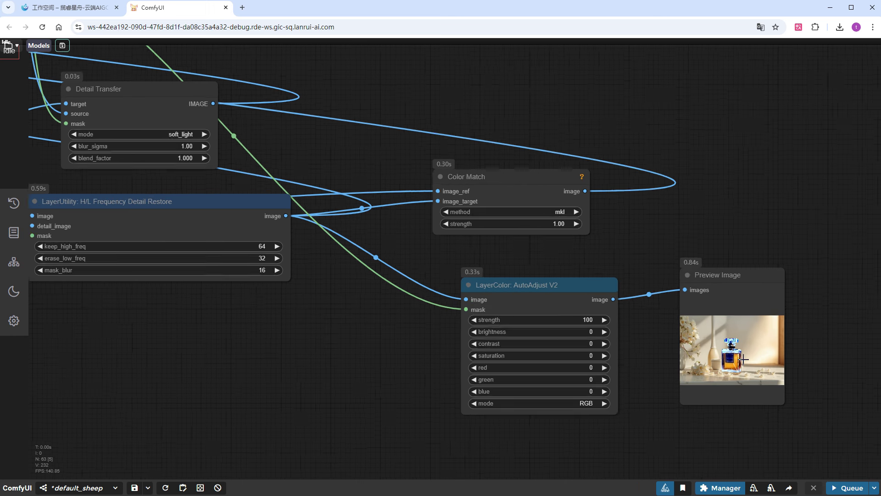
scroll(740, 359, up, 1)
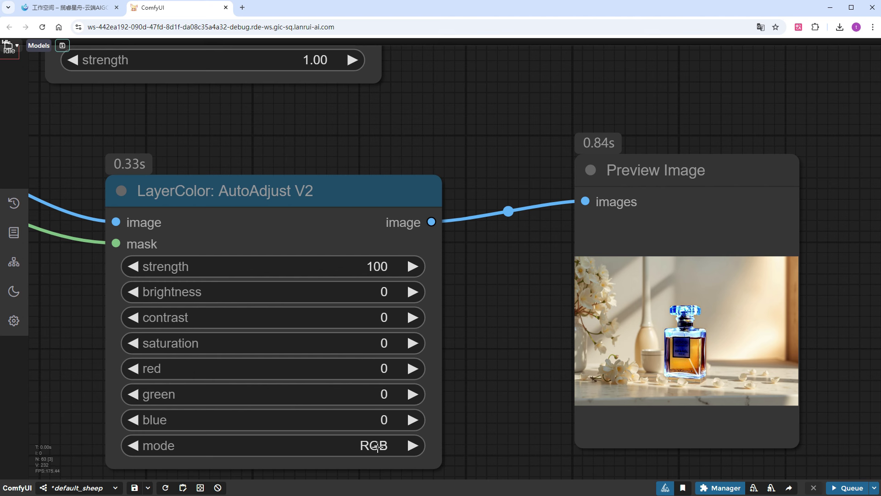
- Set AutoAdjust V2's strength to 30 and mode to lum + sat, and rerun the workflow to check the bottle
click(370, 274)
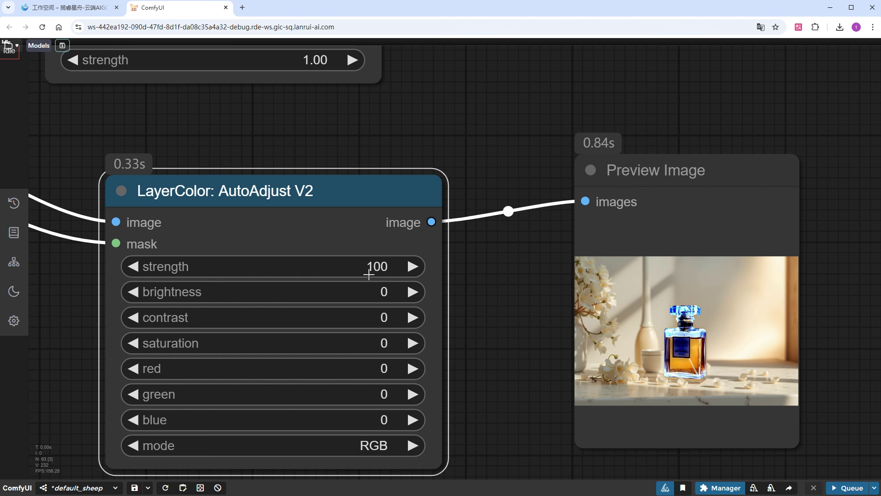
text(30)
key(Return)
click(382, 449)
click(370, 465)
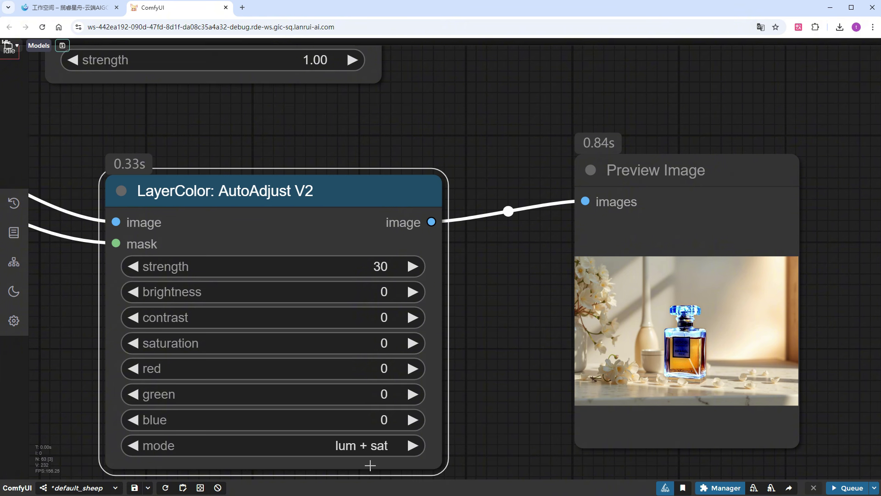
click(849, 489)
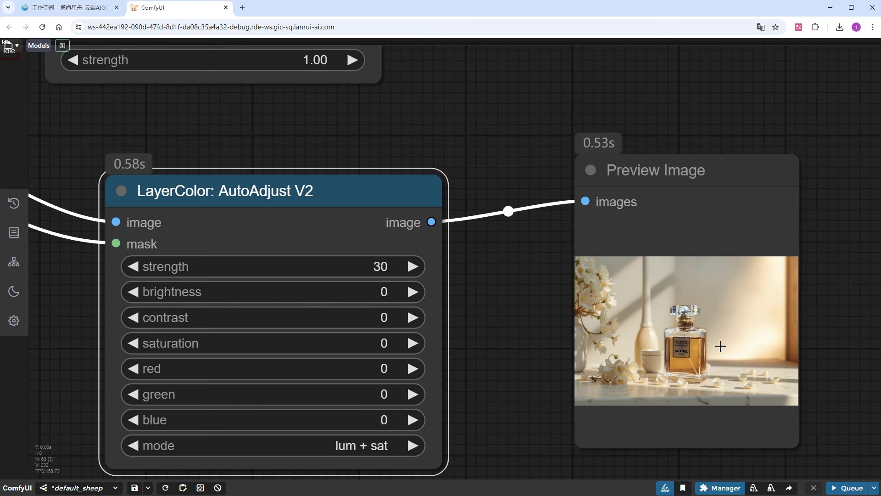
scroll(712, 364, up, 7)
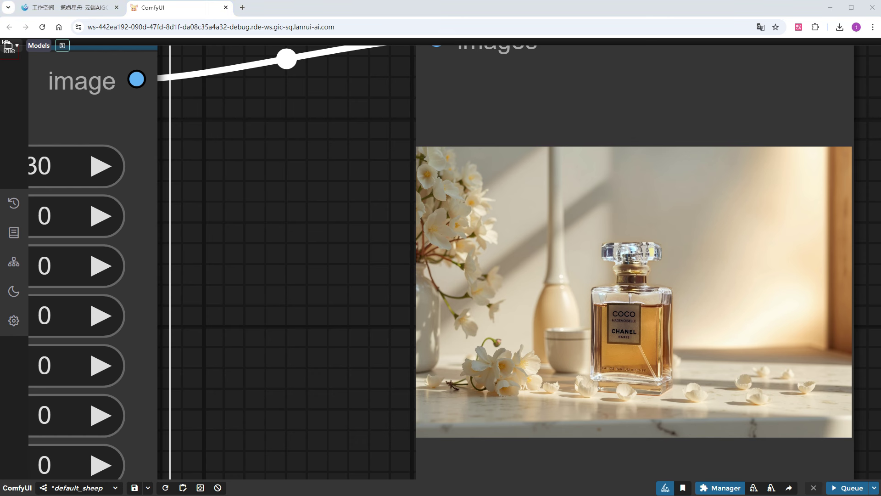
- Move the AutoAdjust V2 preview to the end of the preview row and line up all stage results for comparison
scroll(290, 408, down, 20)
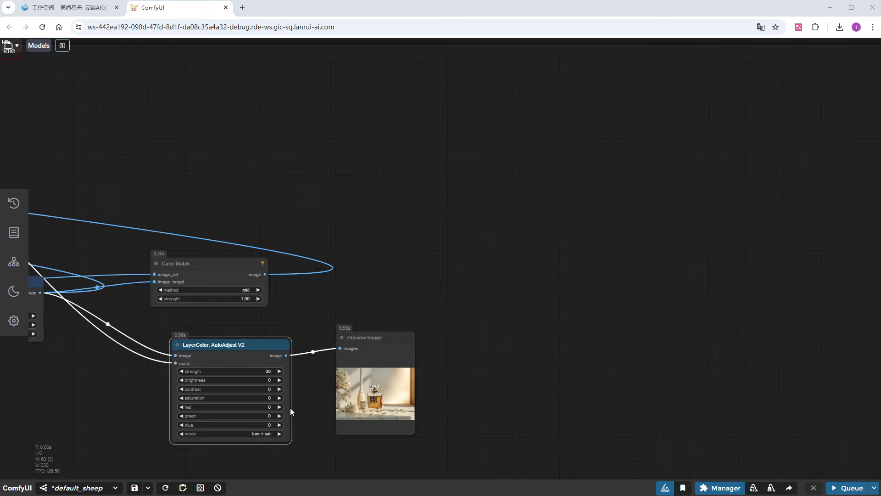
scroll(377, 362, down, 4)
drag(486, 363, 101, 152)
drag(207, 155, 676, 255)
drag(601, 250, 226, 284)
drag(119, 366, 485, 413)
scroll(378, 396, up, 1)
scroll(378, 396, up, 5)
drag(378, 395, 314, 400)
scroll(314, 401, up, 2)
scroll(314, 400, down, 1)
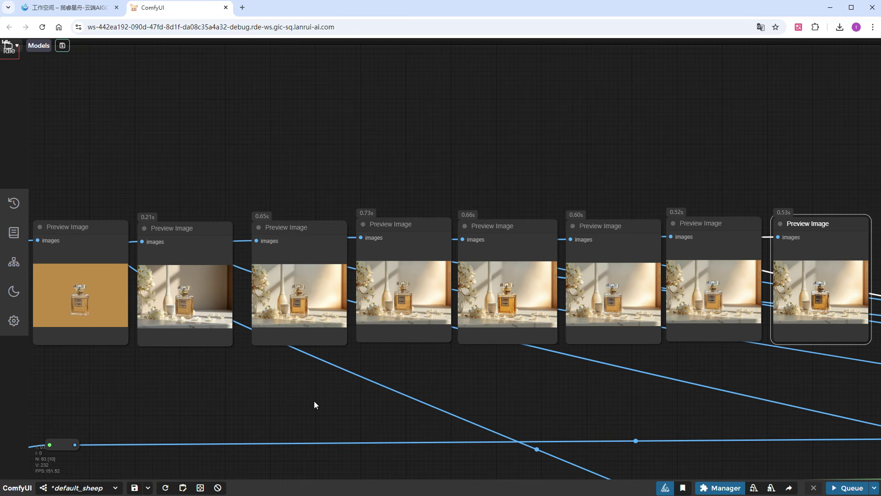
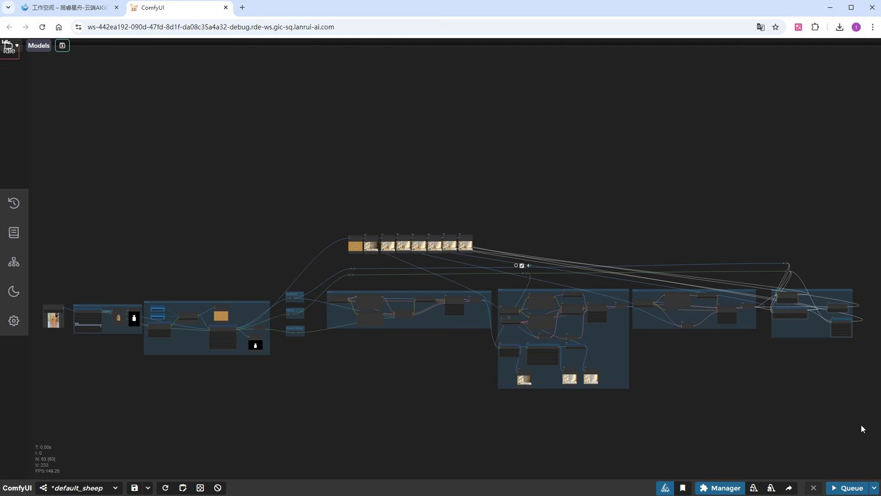
- Bypass every node in the four processing groups from the Flux inpainting group through the detail-restore and colour group
drag(862, 429, 324, 284)
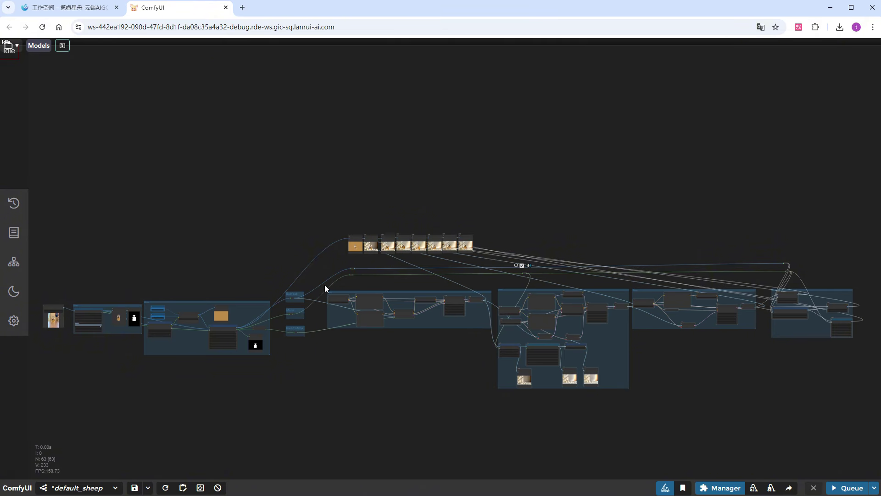
key(ctrl+b)
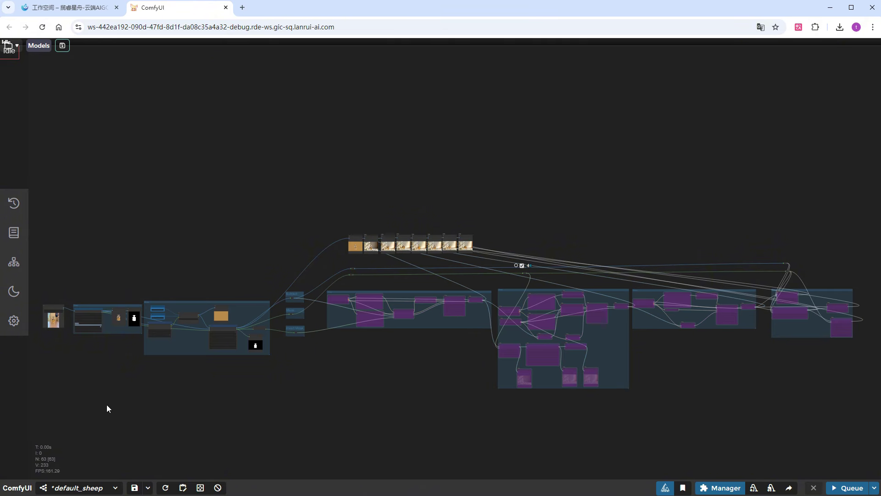
- Paste a Load Image node holding background.png below the segmentation group at the start of the workflow
scroll(53, 383, up, 10)
drag(74, 357, 227, 371)
scroll(222, 373, up, 6)
key(ctrl+v)
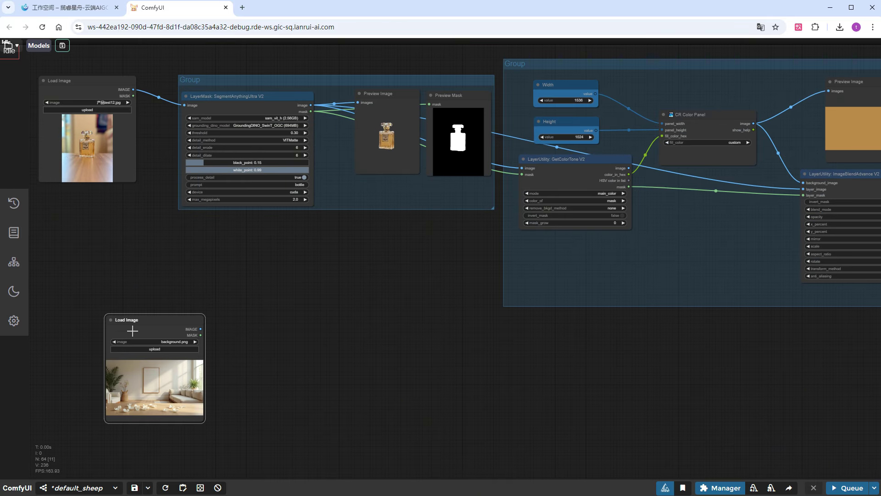
scroll(191, 397, up, 10)
drag(324, 402, 492, 373)
scroll(489, 374, down, 6)
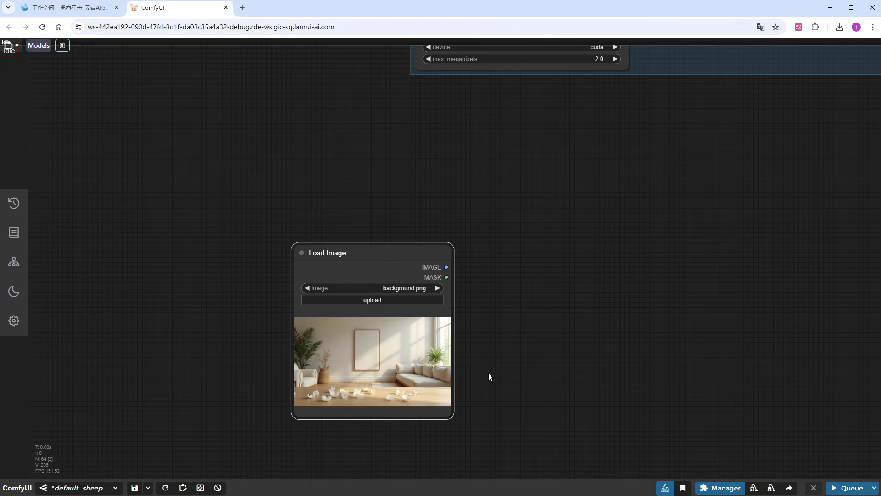
- Add a LayerUtility: ImageBlendAdvance V2 node beside the background.png Load Image node
scroll(488, 376, down, 3)
double_click(359, 306)
text(ima)
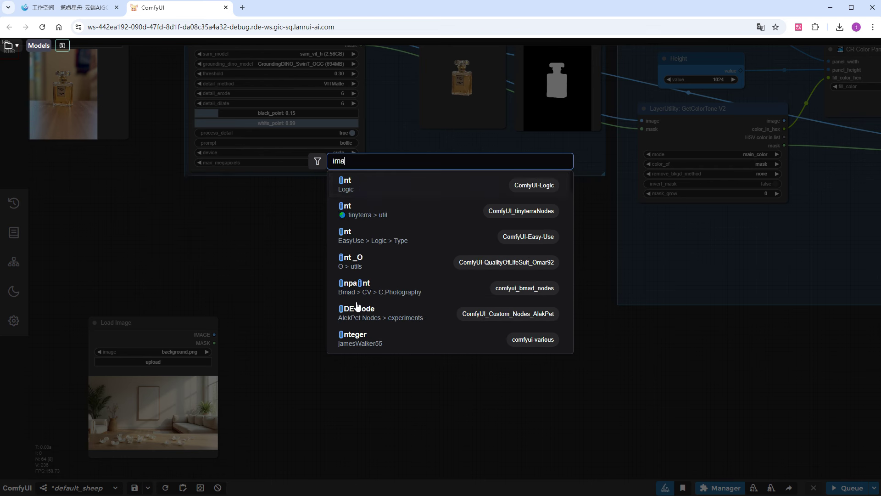
text(geblen)
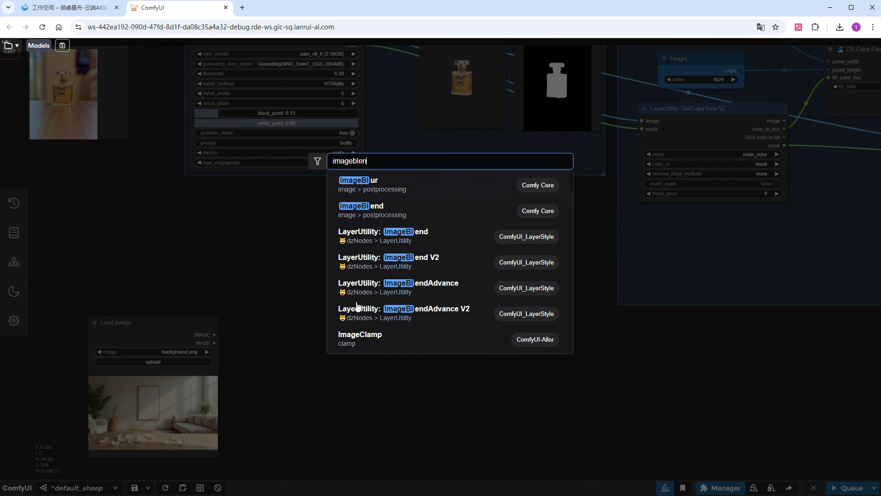
scroll(431, 297, down, 1)
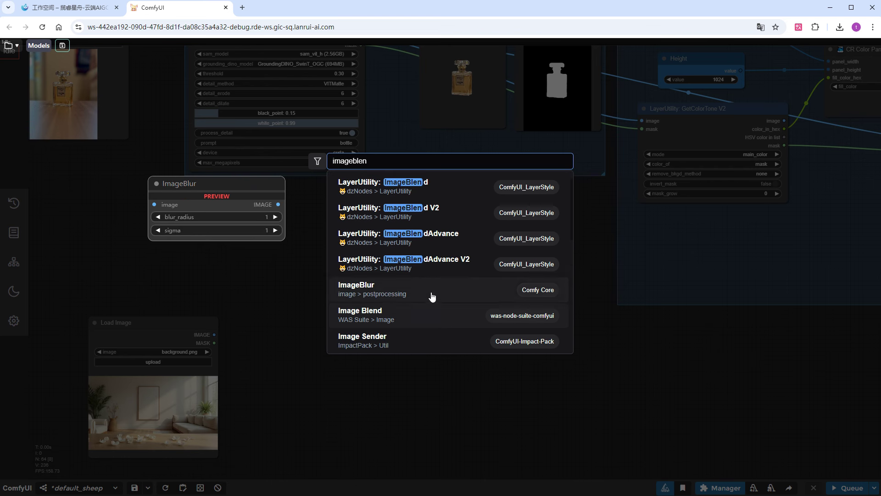
click(428, 269)
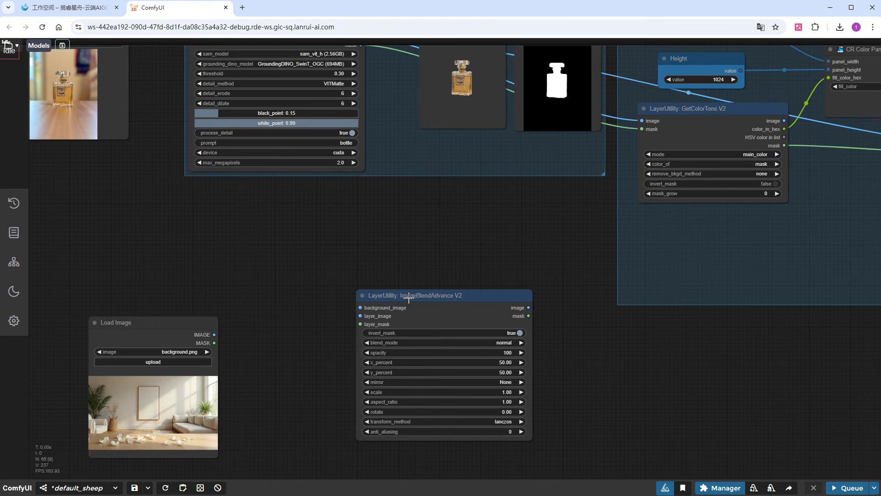
- Connect the background.png image to the new blend node's background_image, and SegmentAnythingUltra V2's image and mask outputs to layer_image and layer_mask
drag(408, 297, 410, 299)
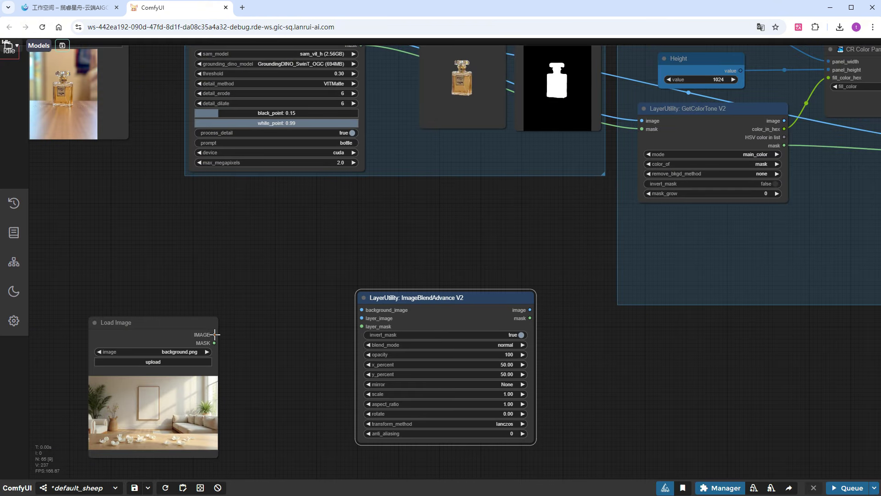
drag(214, 335, 361, 310)
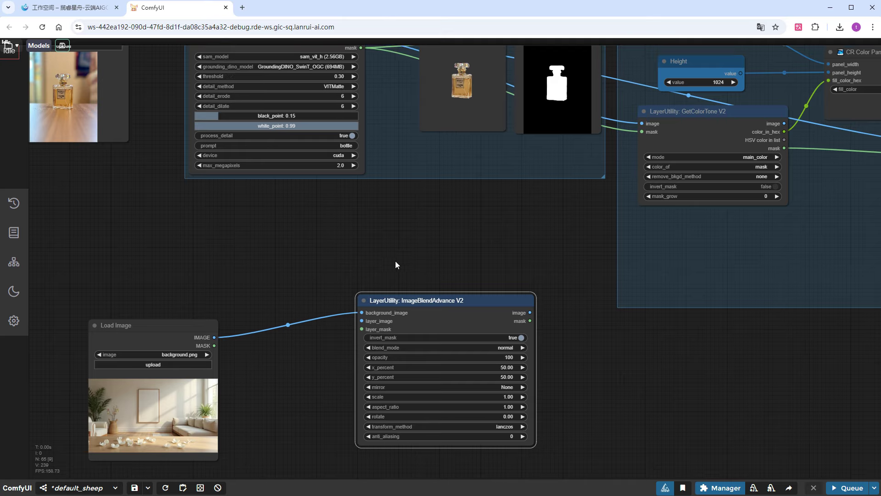
drag(395, 261, 364, 309)
drag(330, 86, 331, 367)
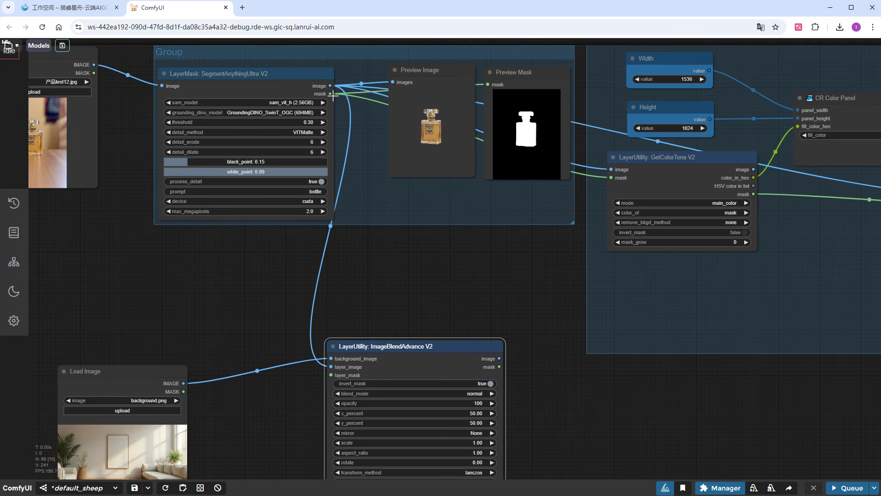
drag(330, 94, 331, 375)
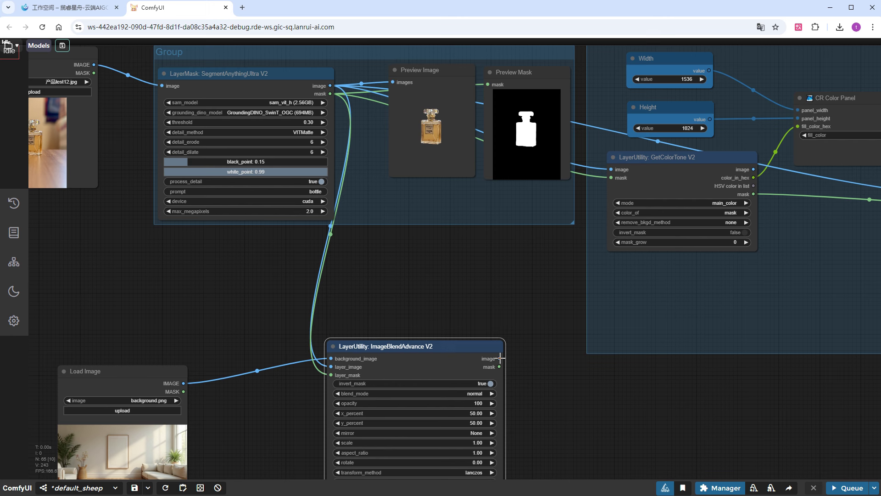
- Add a Preview Image node on the new blend node's image output and a Preview Mask node on its mask output
drag(500, 358, 700, 384)
scroll(397, 344, down, 1)
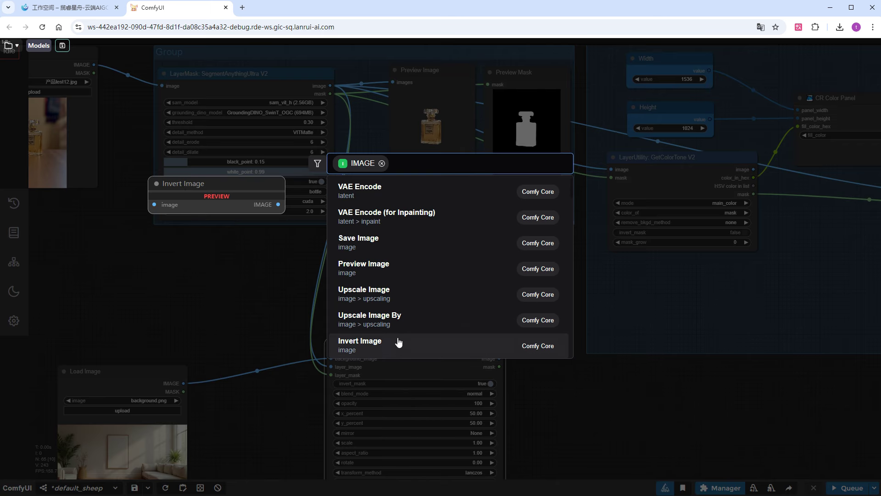
click(390, 270)
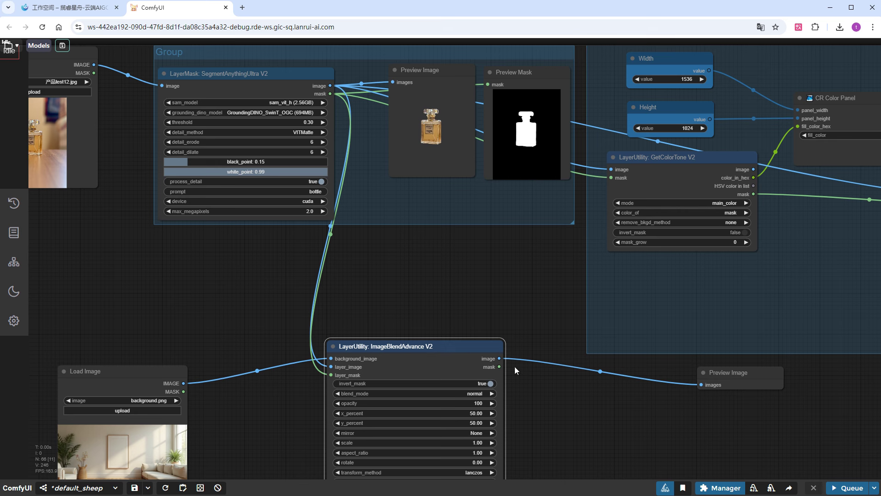
drag(499, 366, 684, 412)
text(pre)
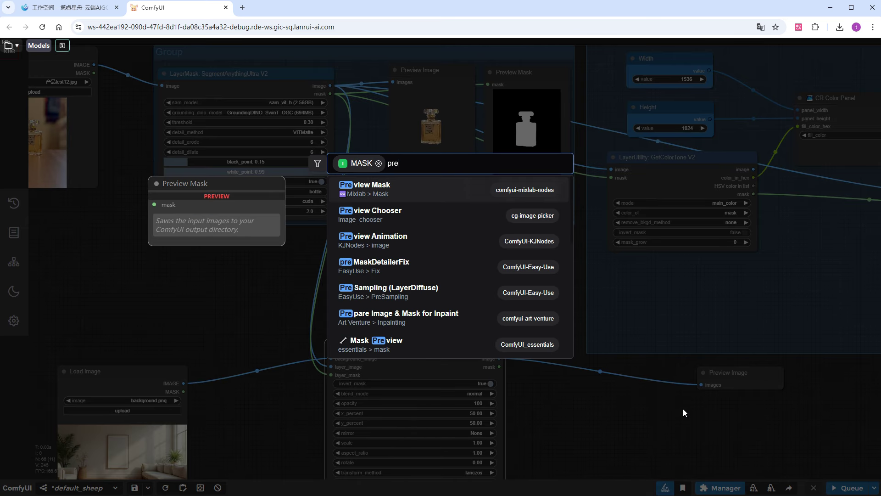
text(v)
click(422, 184)
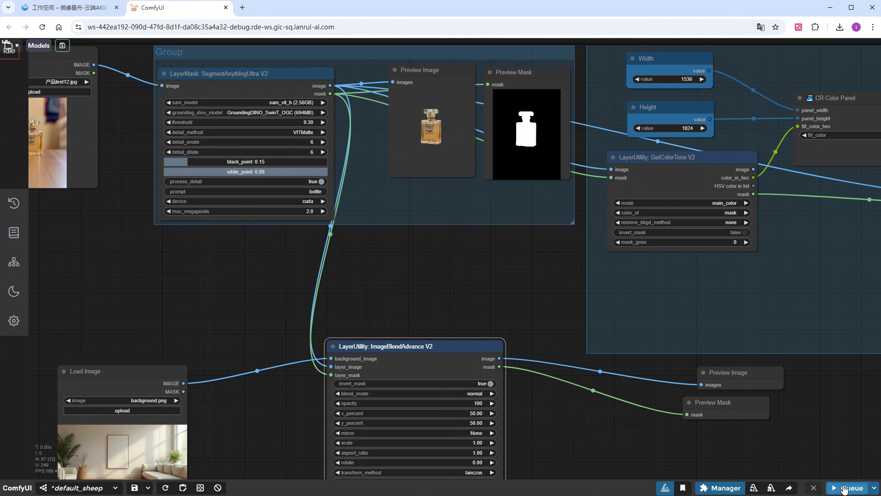
- Run the workflow and place the mask and image previews side by side beside the new blend node to check the blend
click(845, 489)
drag(813, 456, 739, 387)
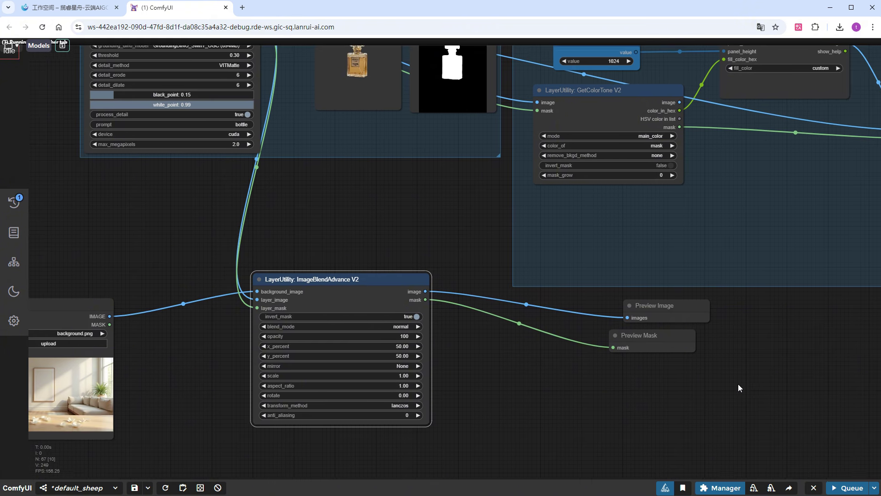
drag(662, 343, 564, 329)
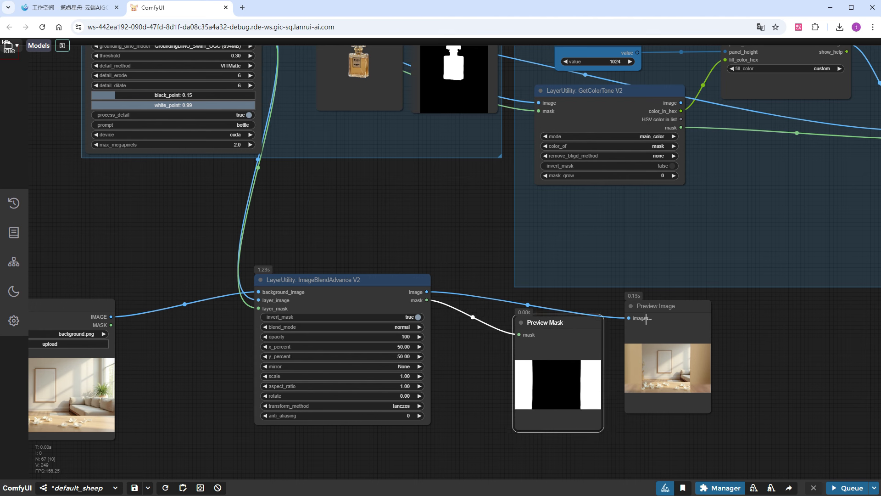
drag(646, 318, 636, 333)
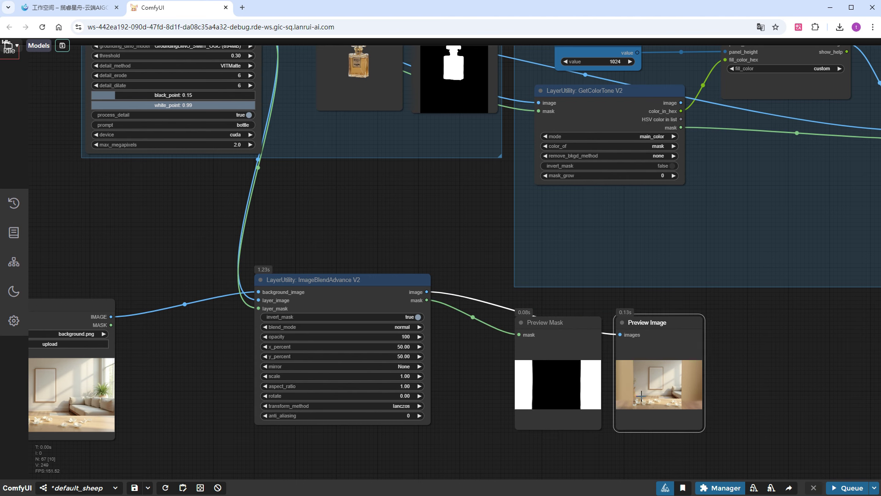
scroll(607, 394, up, 7)
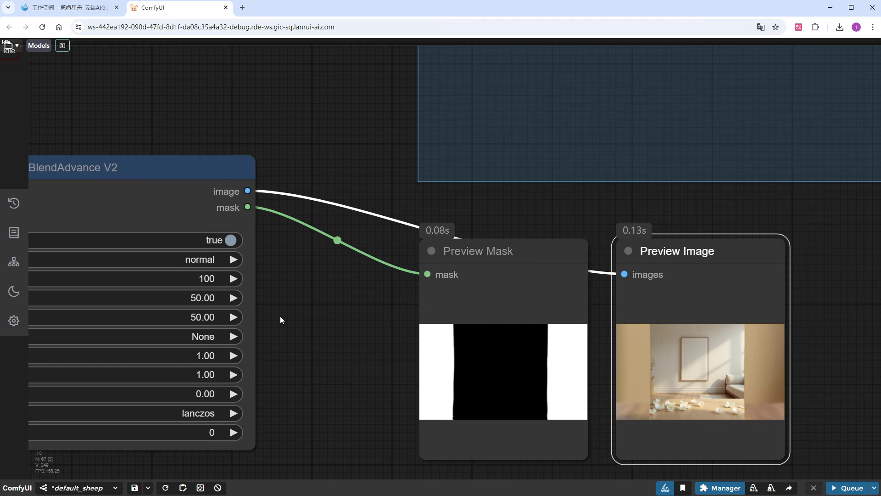
- Turn off invert_mask and set scale to 0.30 on the new ImageBlendAdvance V2 node, and run the workflow
drag(281, 320, 436, 319)
scroll(409, 307, down, 3)
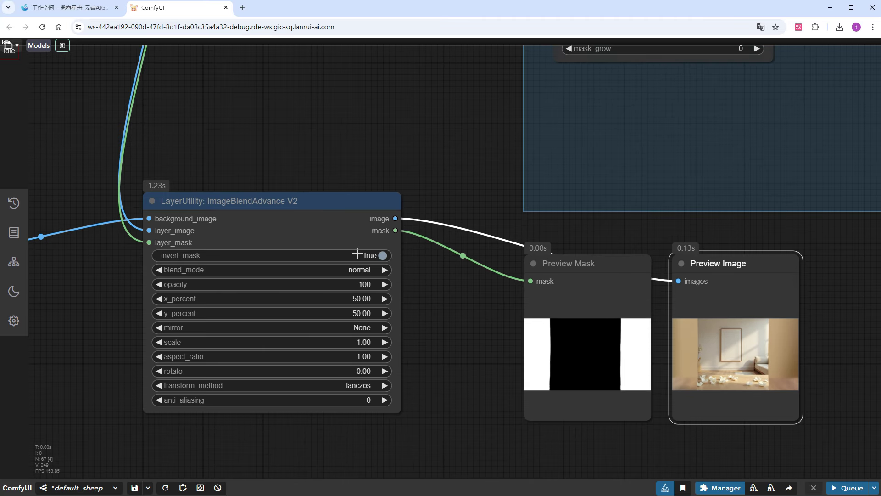
click(377, 256)
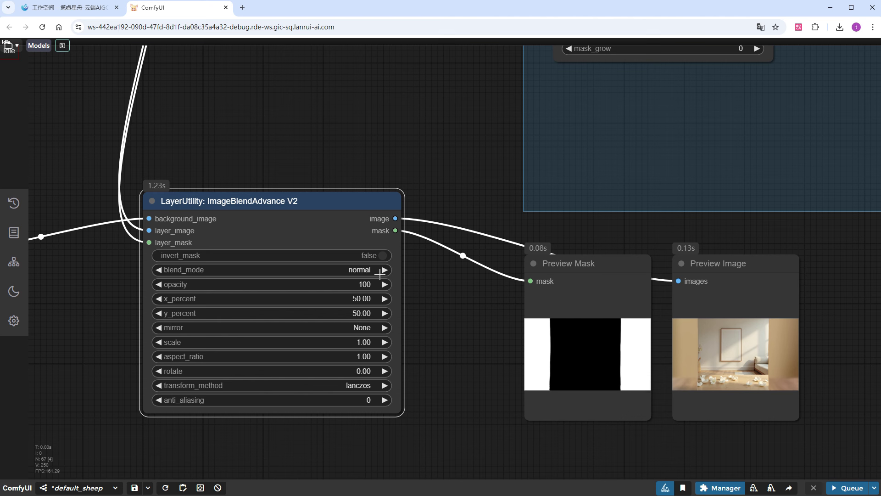
click(363, 342)
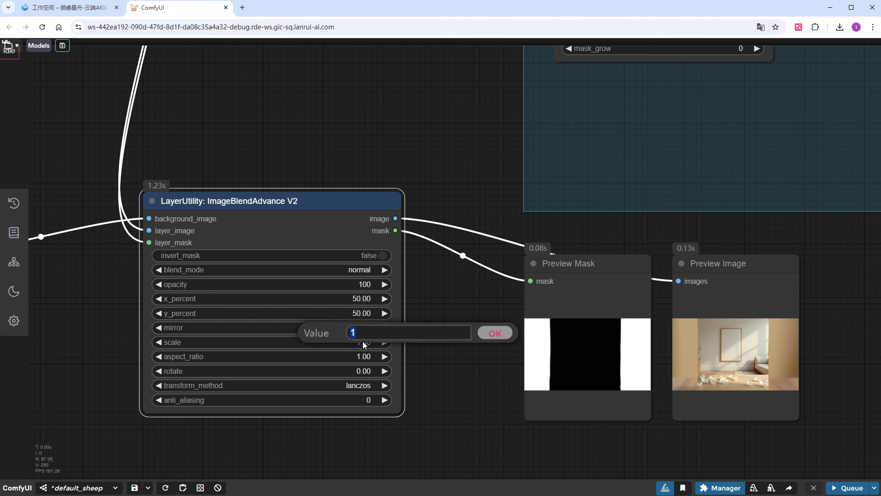
text(0.5)
key(Return)
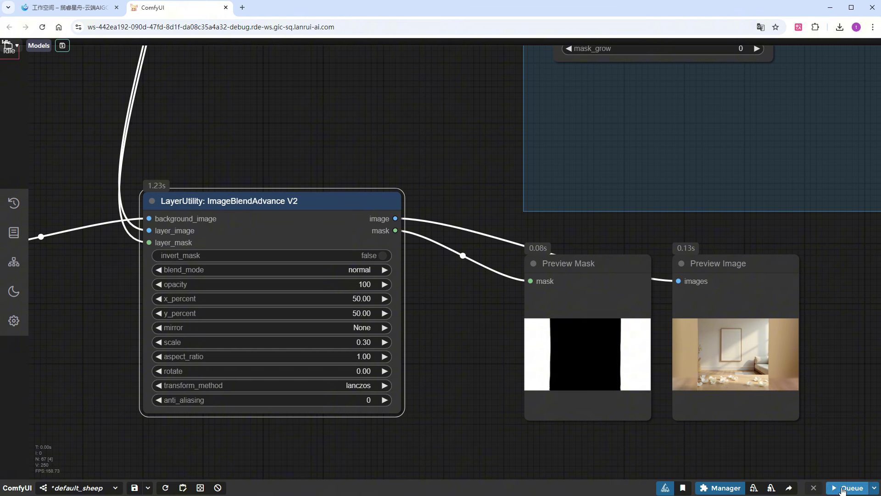
click(843, 489)
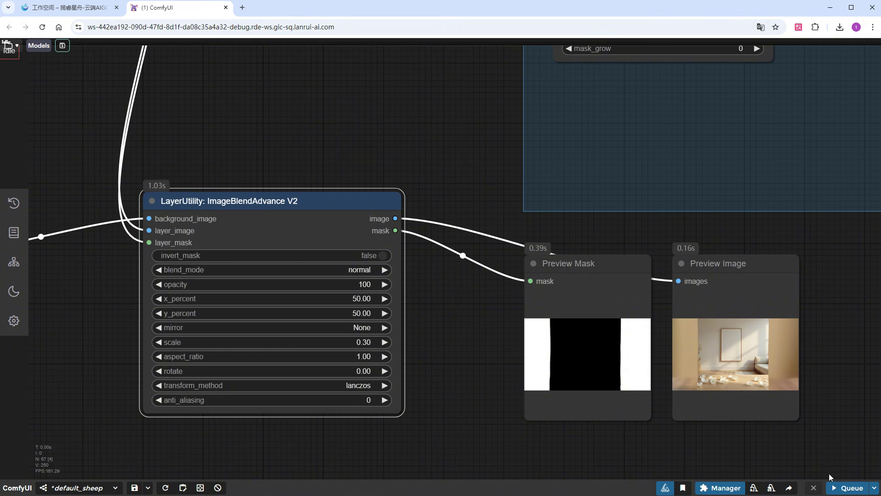
- Move the mask preview down next to the blend node, and bring the image preview closer and widen it
drag(616, 274, 514, 352)
drag(721, 265, 619, 260)
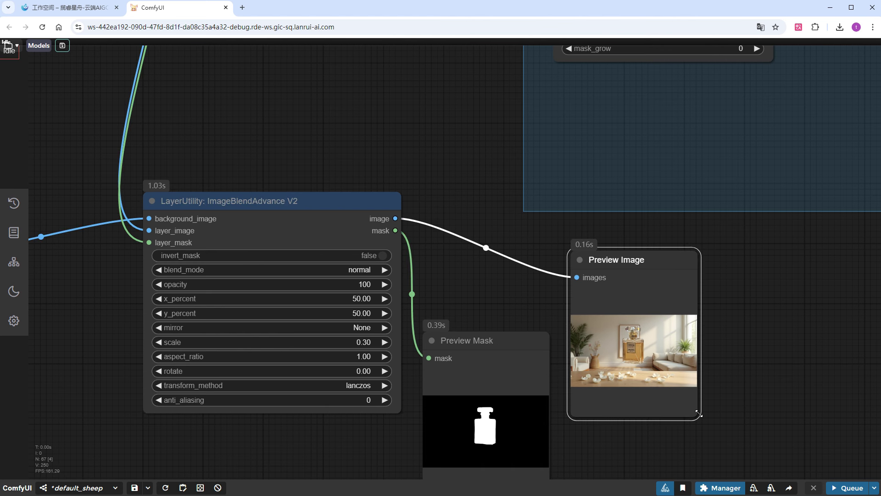
drag(698, 413, 789, 415)
scroll(740, 377, up, 5)
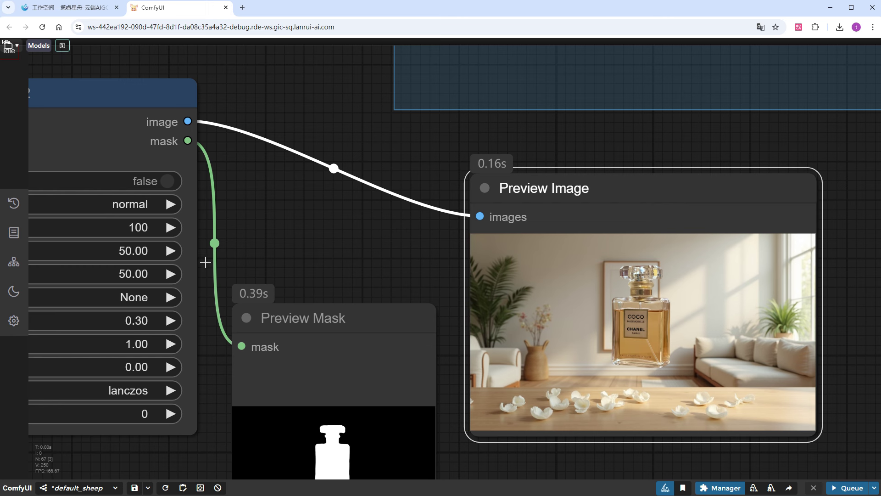
- Set the blend node's y_percent to 80 and scale to 0.21, and run the workflow to check the bottle's placement on the table
drag(204, 258, 249, 258)
scroll(347, 236, down, 5)
drag(351, 253, 447, 254)
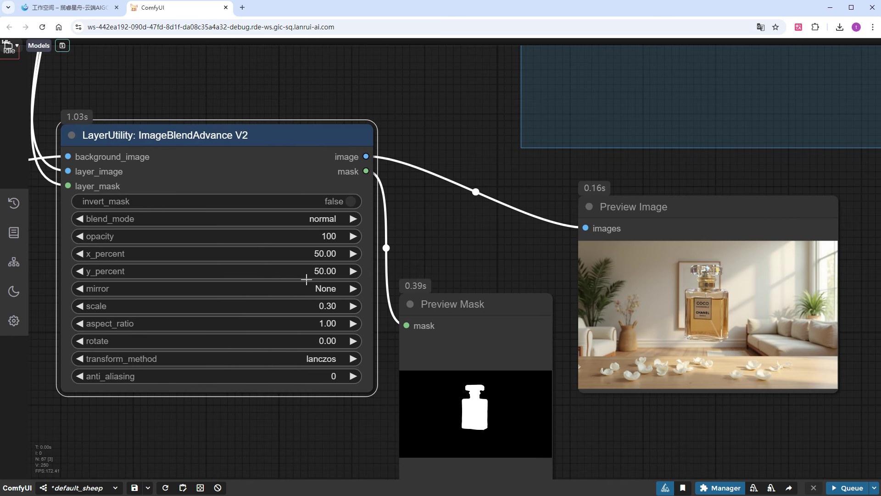
click(330, 260)
text(80)
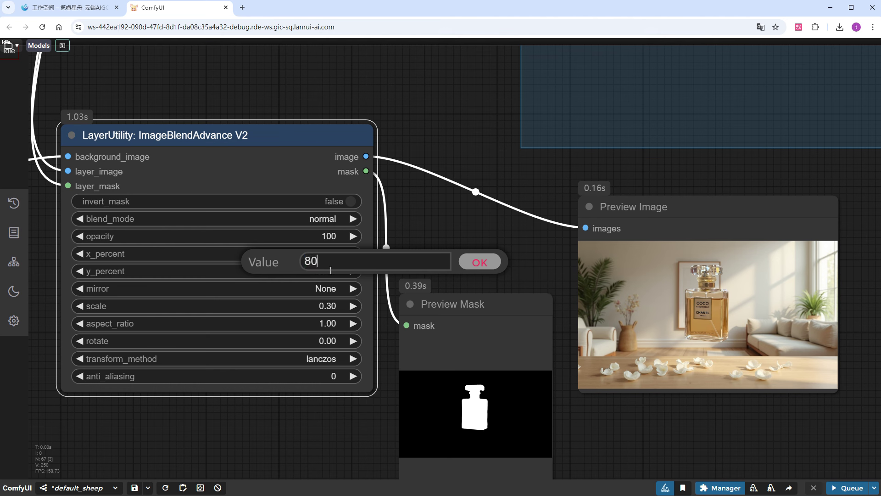
key(Return)
click(334, 309)
text(0.21)
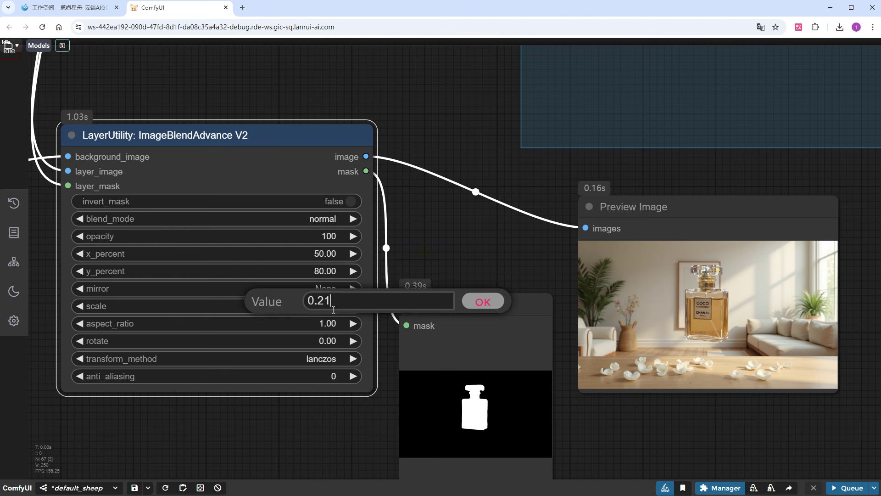
key(Return)
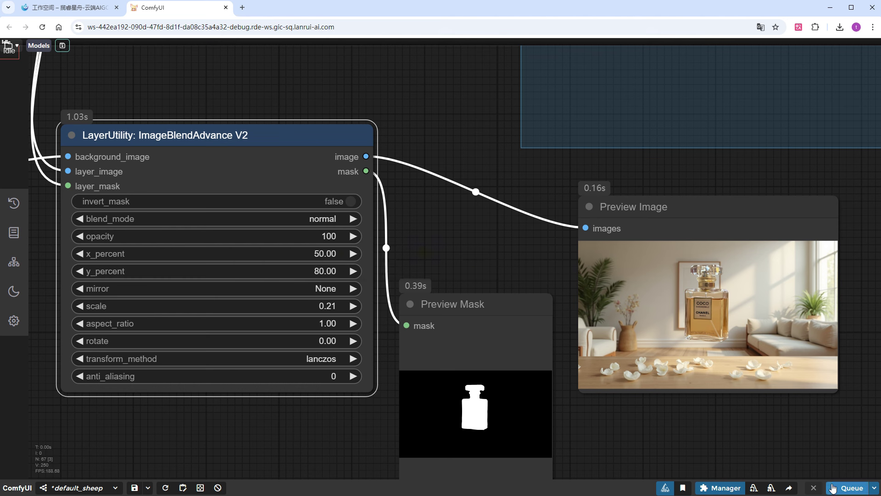
click(851, 488)
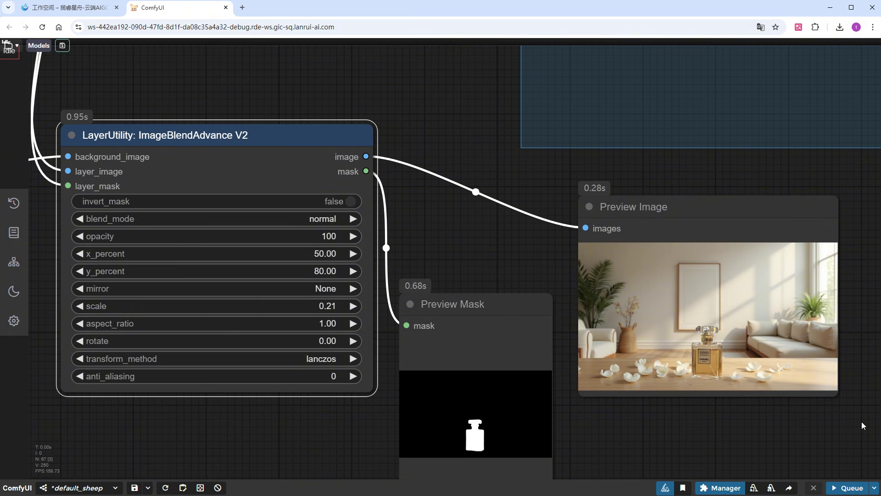
scroll(753, 370, up, 8)
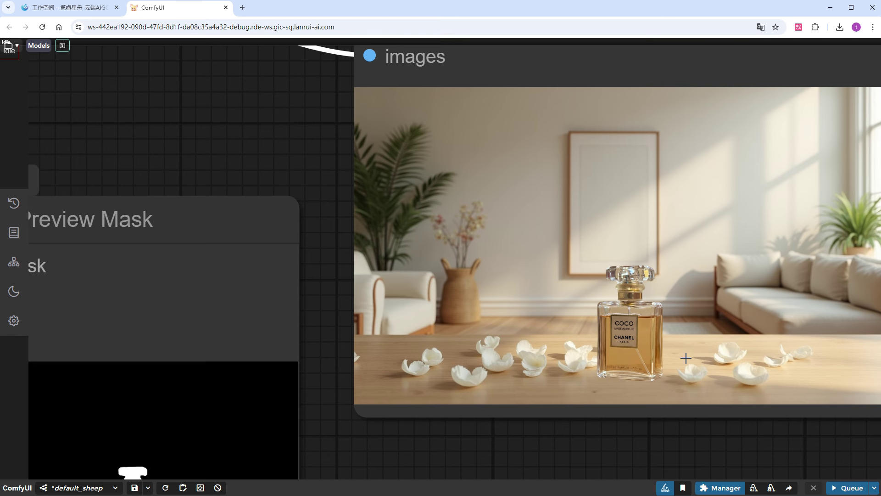
scroll(679, 373, up, 2)
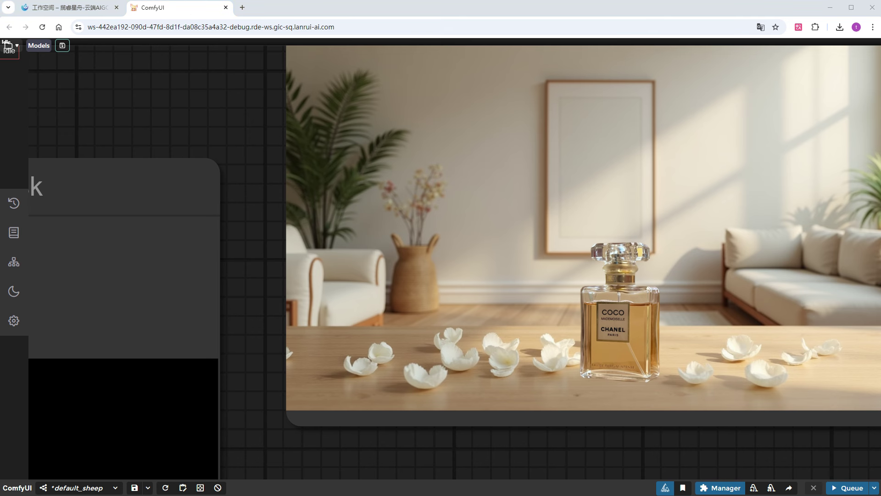
- Extend the blend node's image and mask outputs to two new reroutes ahead of the processing groups, shifting the image preview down out of the way
scroll(370, 364, down, 10)
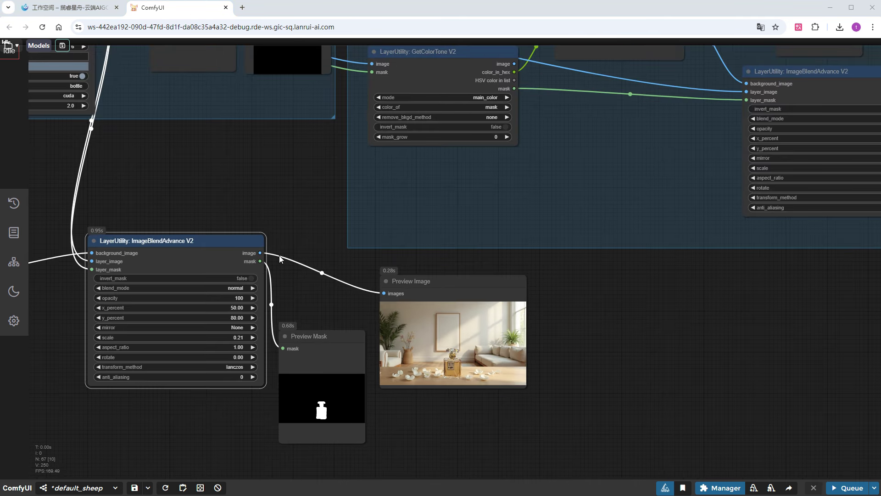
drag(261, 253, 732, 294)
click(398, 207)
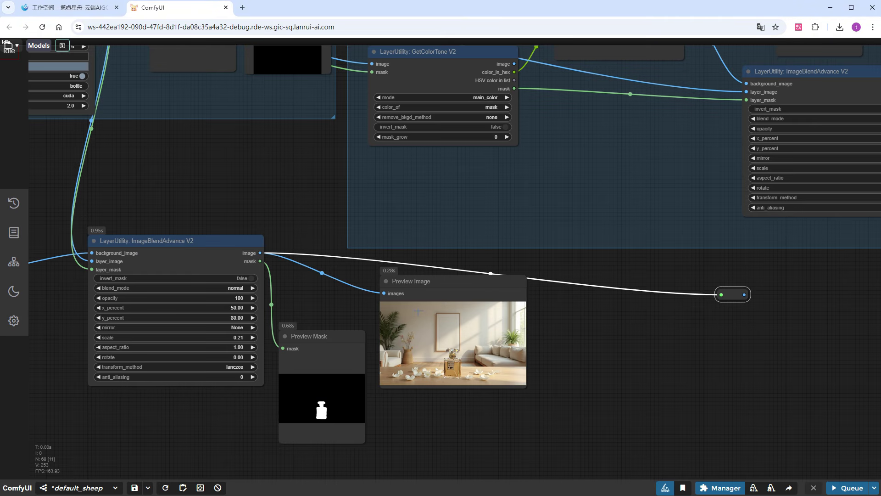
drag(427, 294, 427, 346)
drag(259, 262, 723, 333)
click(353, 197)
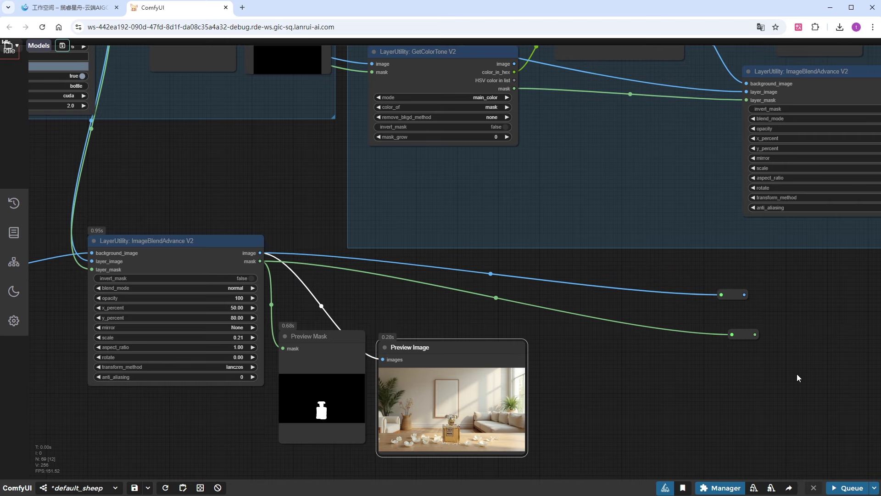
scroll(796, 374, down, 6)
drag(799, 377, 819, 385)
scroll(533, 433, left, 5)
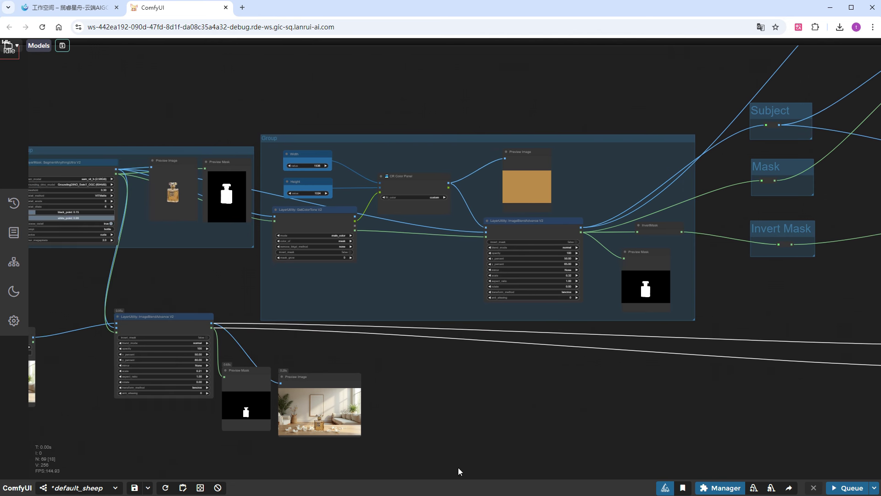
- Move the background blend node, its previews and the background.png Load Image node lower, and enclose them all in a group
drag(407, 464, 170, 381)
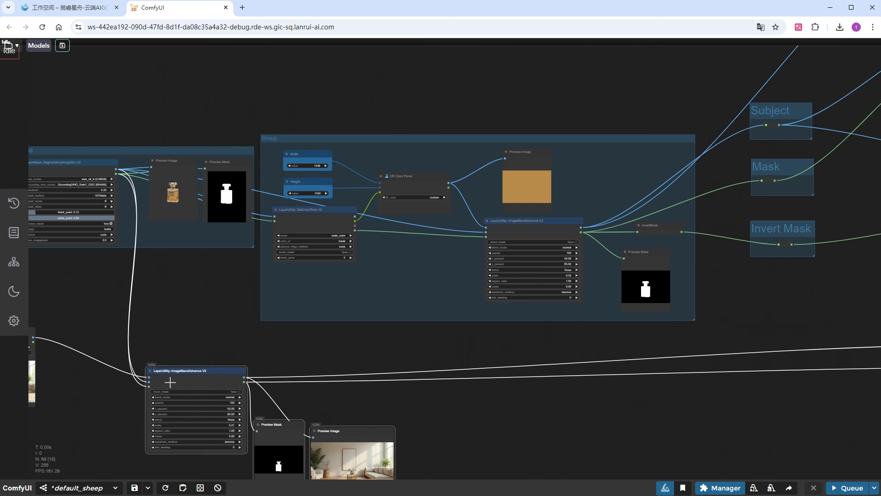
drag(34, 331, 119, 380)
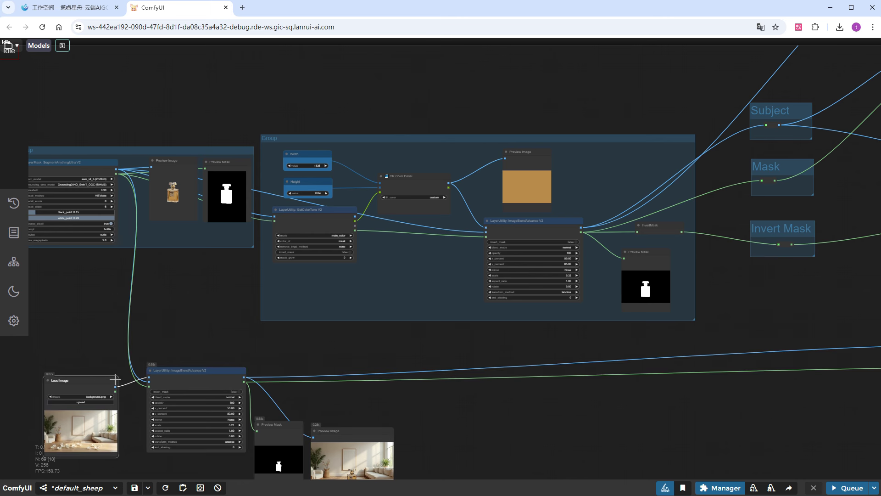
drag(442, 462, 57, 361)
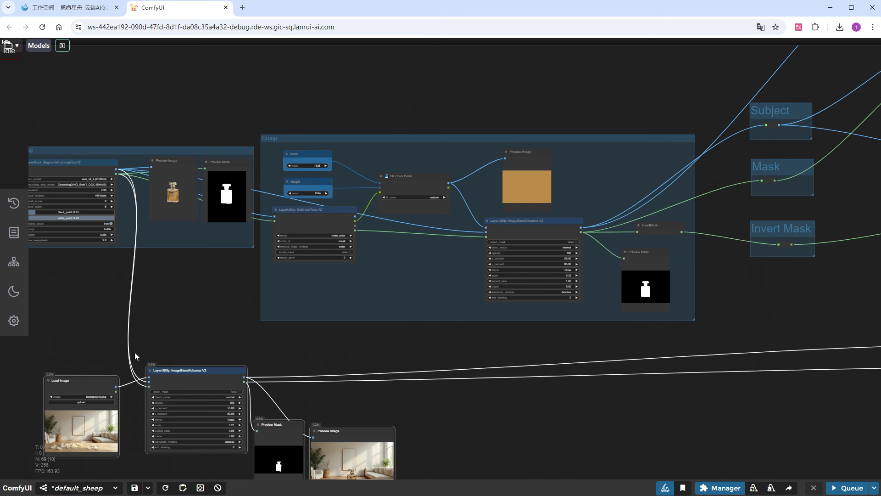
key(ctrl+g)
drag(180, 358, 397, 373)
- Re-enable all bypassed nodes in the three processing groups that follow the Flux inpainting group
drag(676, 428, 152, 447)
scroll(284, 366, down, 4)
drag(606, 374, 297, 372)
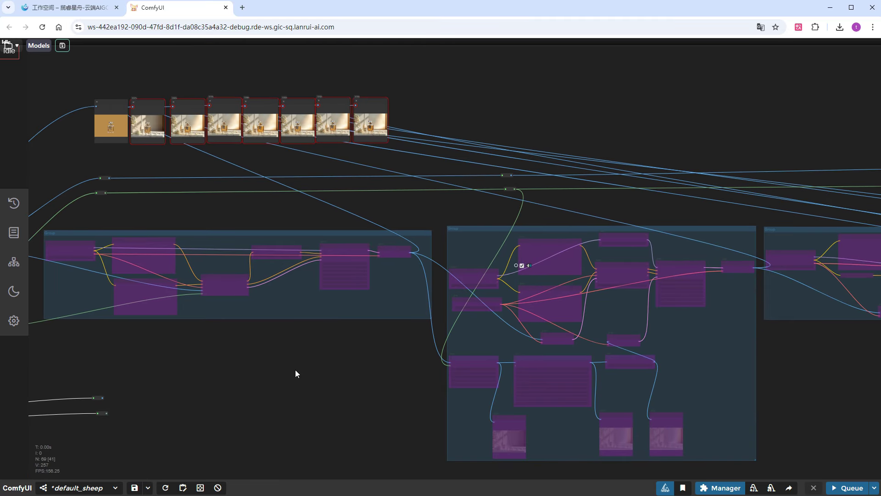
drag(803, 382, 434, 338)
scroll(434, 338, down, 3)
drag(798, 434, 176, 194)
key(ctrl+b)
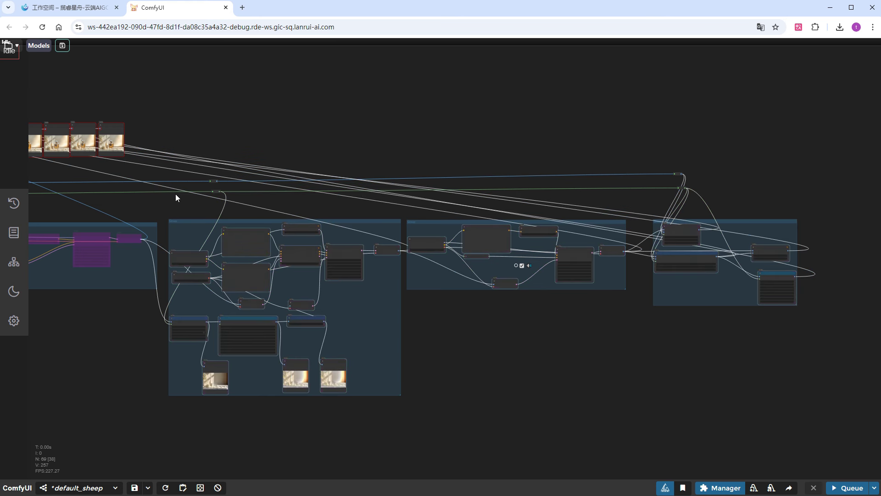
- Connect the blended image reroute to the LaMa image input and the IC-Light foreground's VAE Encode, and the mask reroute to LaMa's mask input
drag(120, 361, 393, 359)
drag(222, 390, 331, 385)
scroll(378, 340, up, 8)
scroll(329, 384, down, 3)
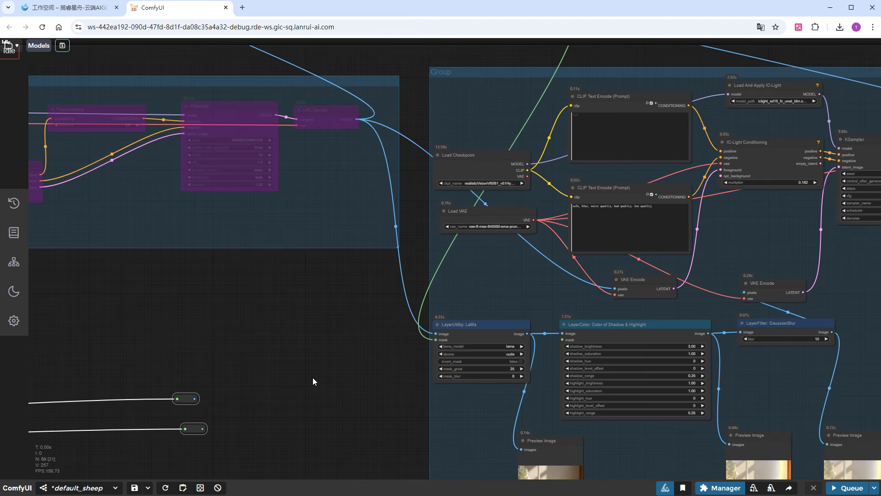
click(323, 381)
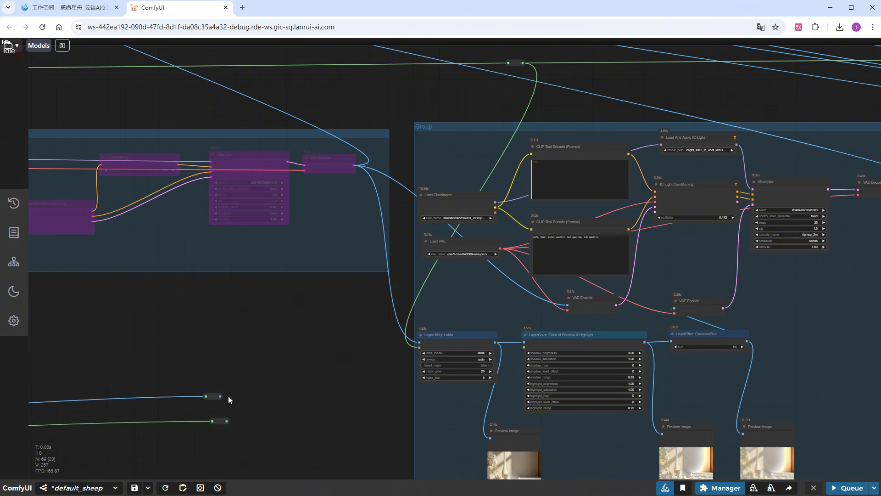
drag(221, 396, 419, 343)
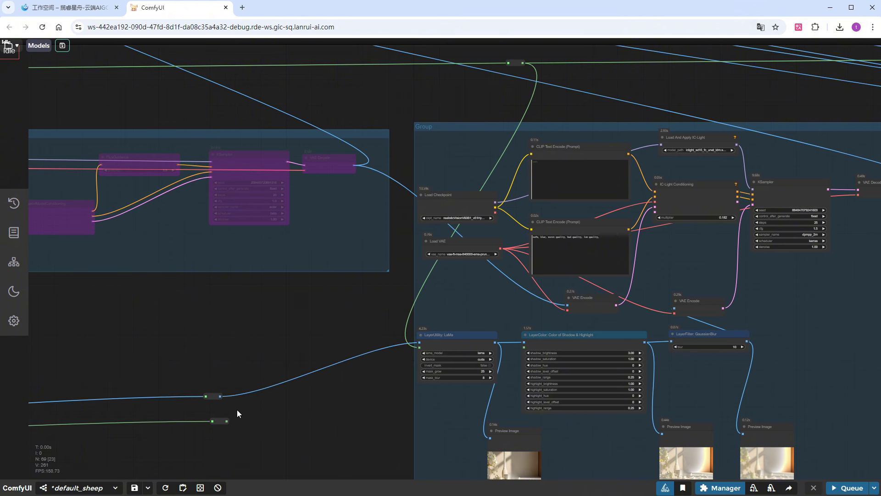
drag(220, 396, 568, 303)
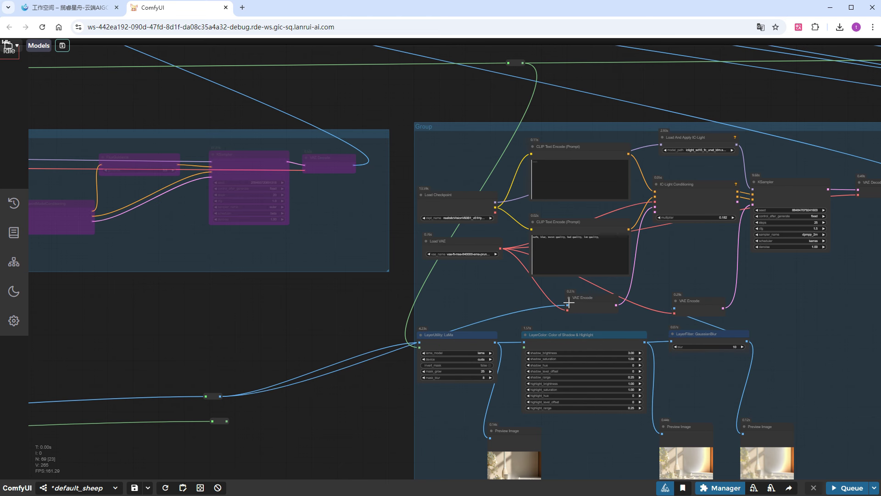
drag(227, 421, 419, 348)
scroll(379, 412, down, 2)
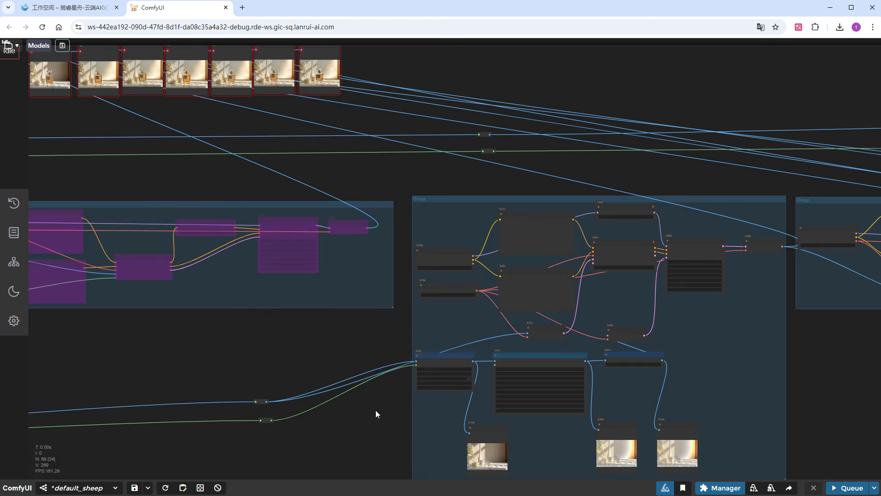
- Move the blended image and mask reroutes lower and extend each to a new reroute beyond the relighting group
drag(821, 388, 640, 301)
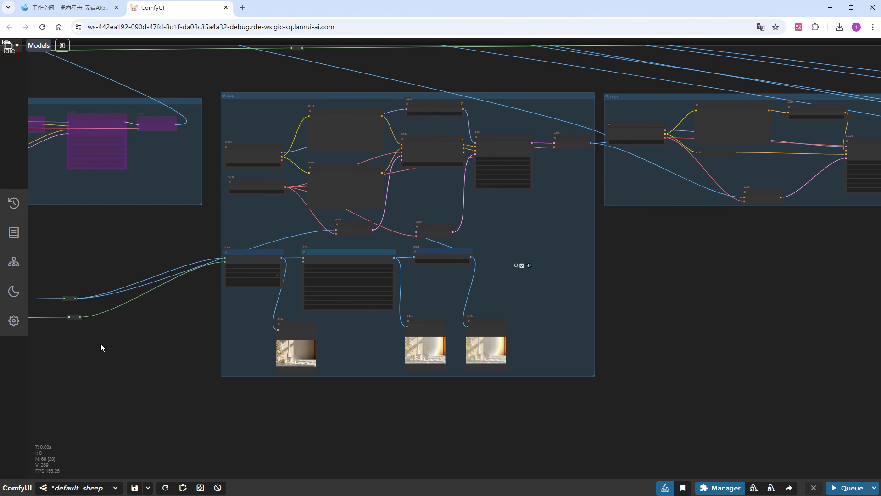
drag(101, 343, 833, 389)
click(369, 198)
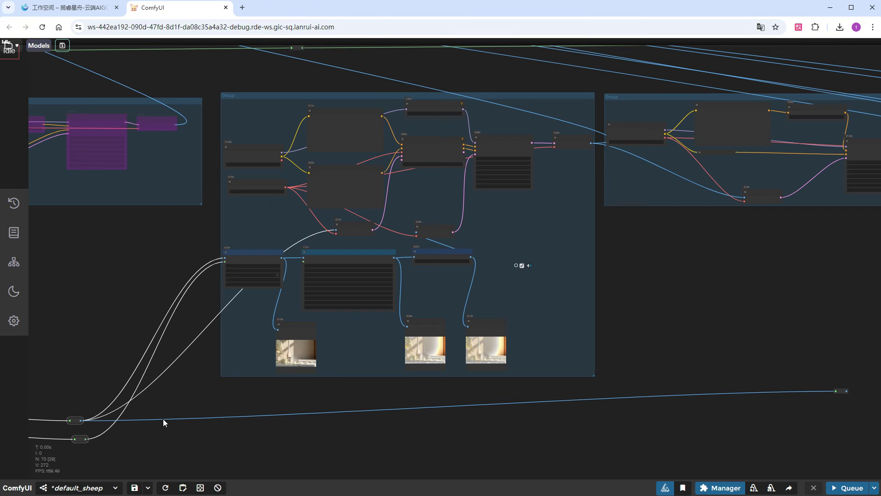
drag(92, 440, 852, 427)
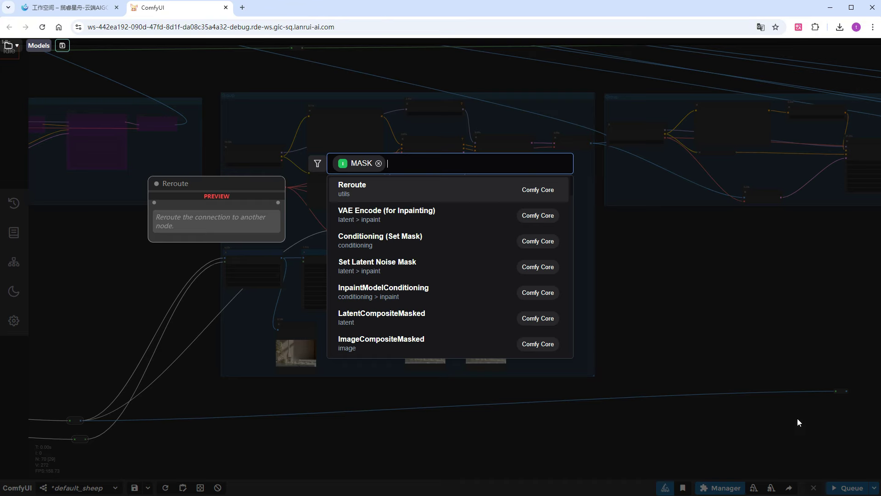
click(355, 197)
- Link the new image and mask reroutes to the existing reroutes above the final colour-correction group
scroll(634, 295, down, 2)
drag(633, 295, 352, 308)
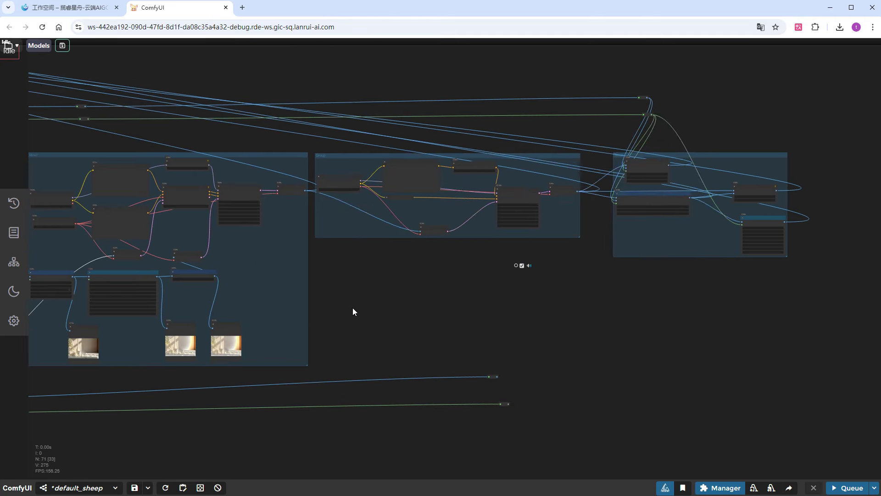
scroll(418, 376, down, 1)
drag(414, 377, 557, 98)
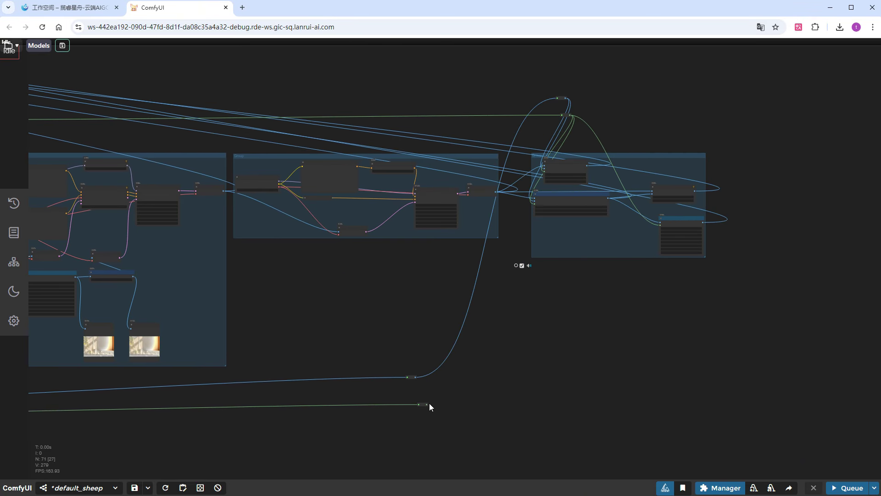
drag(426, 404, 562, 115)
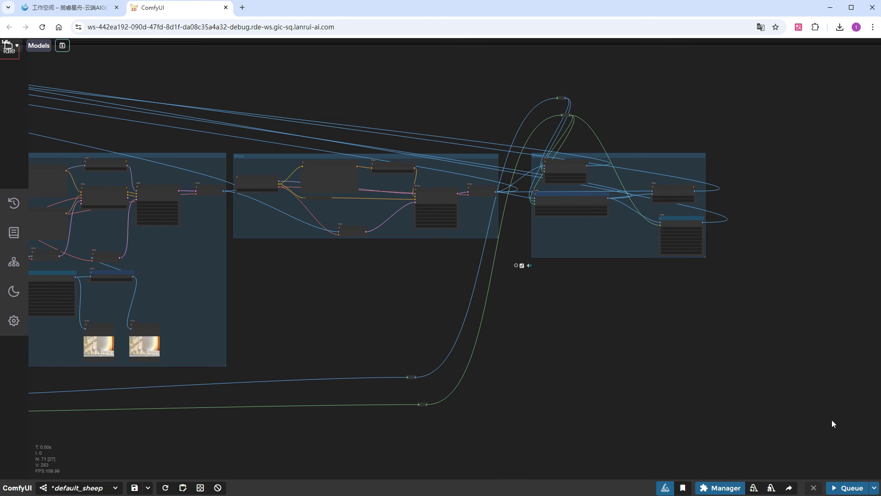
- Run the workflow and examine the row of preview images for the blended background result
click(850, 487)
scroll(596, 365, down, 5)
drag(244, 428, 461, 431)
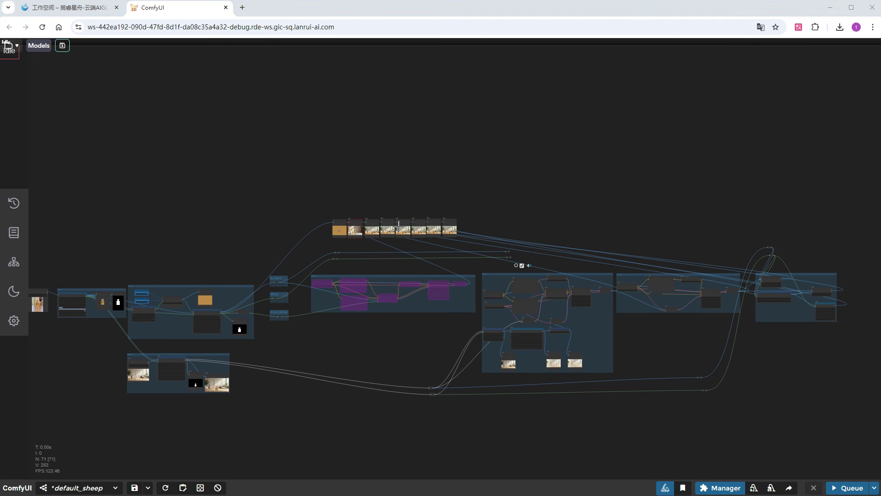
scroll(398, 224, up, 5)
scroll(399, 224, up, 18)
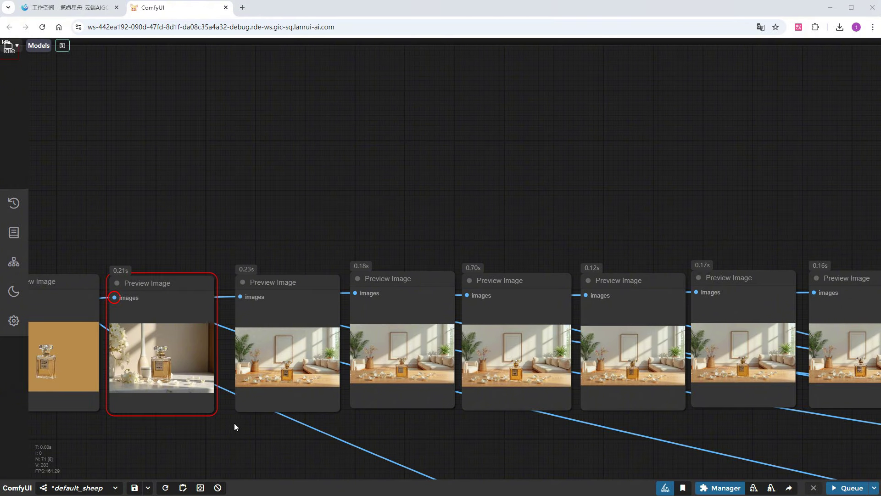
- Bypass all nodes in the relighting, refining and colour-correction groups and in the background blend group
scroll(234, 423, down, 10)
drag(349, 411, 270, 179)
scroll(287, 200, down, 5)
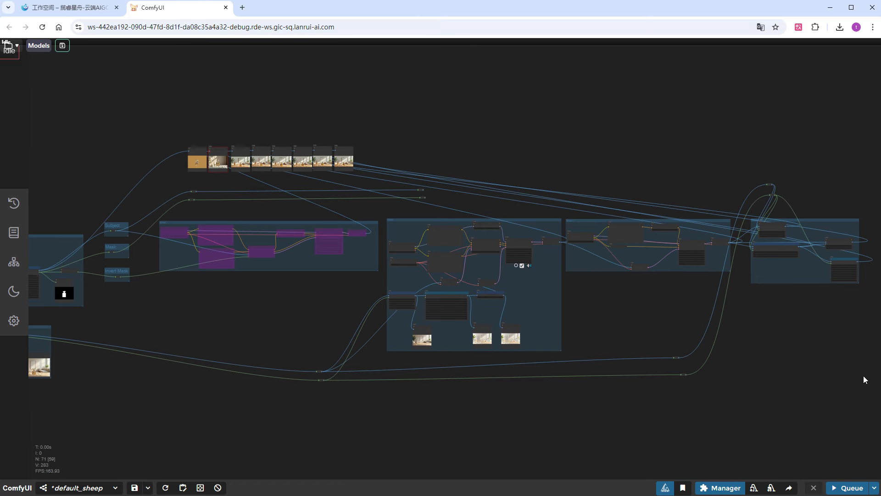
drag(867, 381, 389, 141)
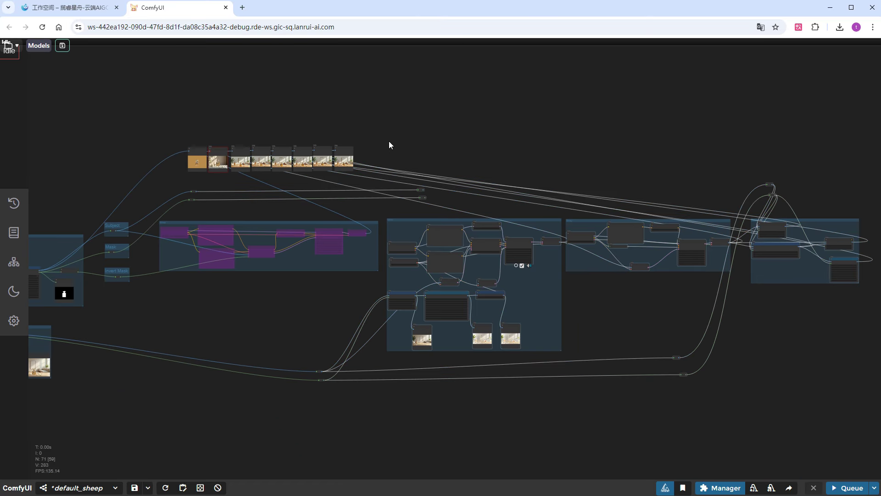
key(ctrl+b)
drag(331, 360, 532, 384)
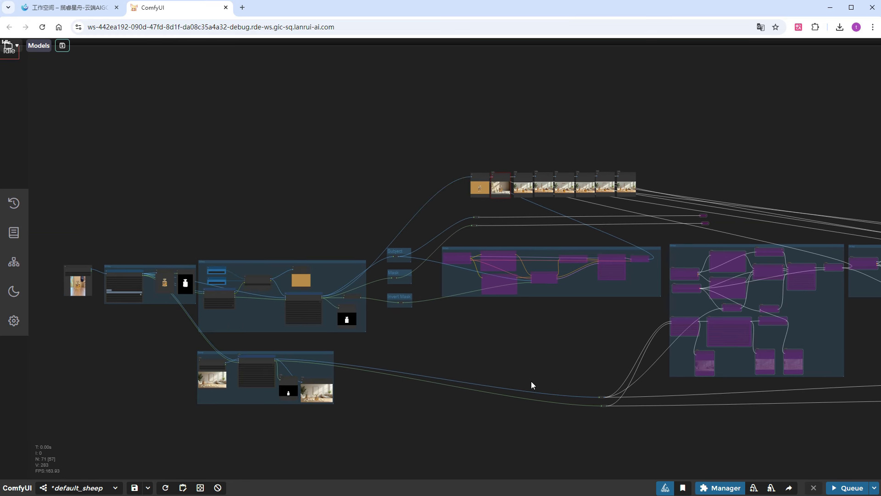
drag(327, 415, 181, 351)
key(ctrl+b)
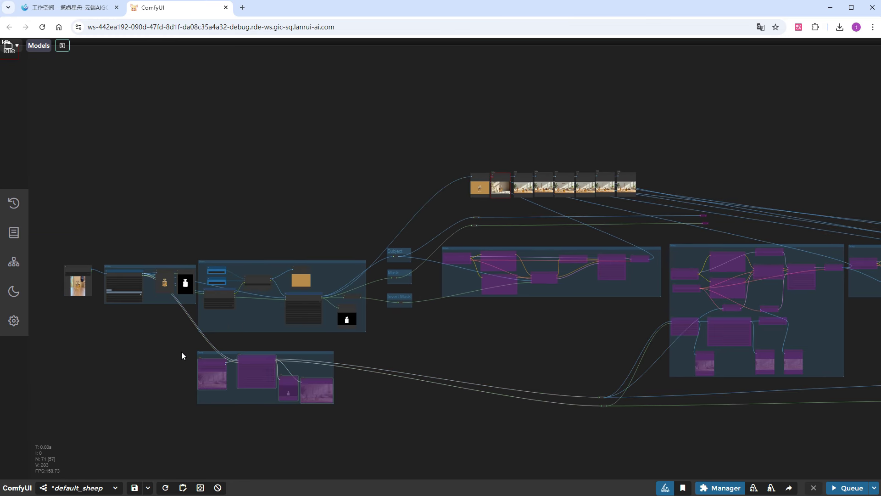
- Add a Load Checkpoint node in the empty area below the bypassed Flux inpainting group
scroll(399, 319, up, 10)
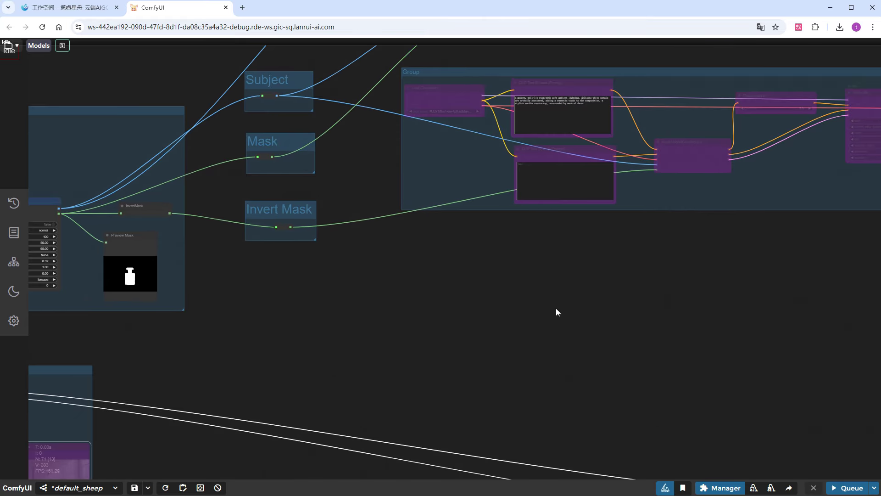
scroll(418, 360, down, 3)
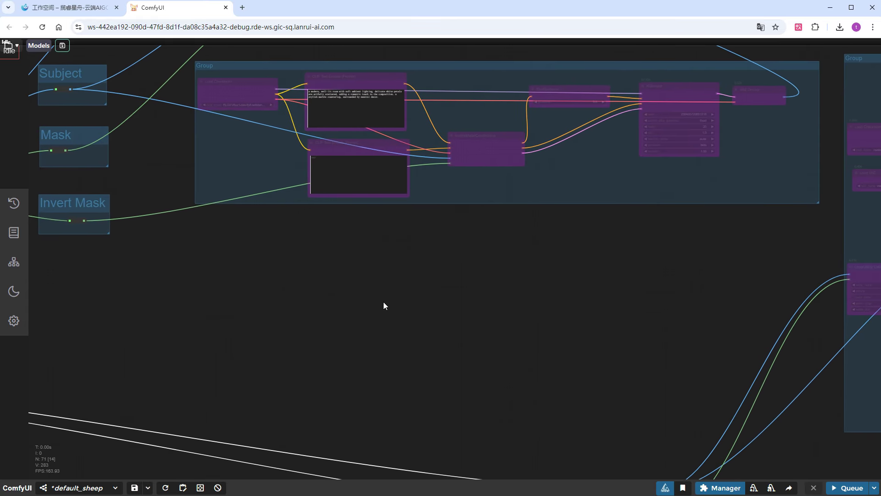
scroll(276, 277, up, 1)
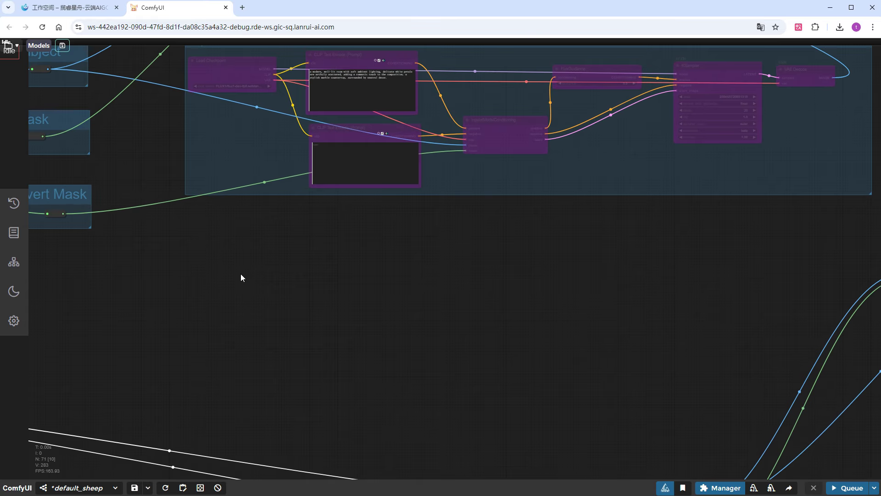
double_click(211, 291)
text(load che)
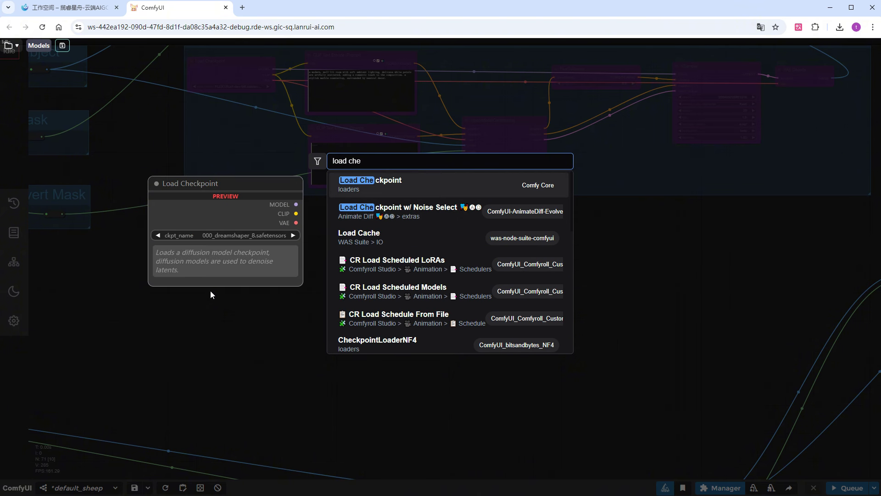
key(Return)
- Add two CLIP Text Encode nodes on the checkpoint's CLIP output, with the perfume bottle prompt and "nsfw, blur, worst quality, bad quality, low quality," as negative
scroll(378, 293, up, 3)
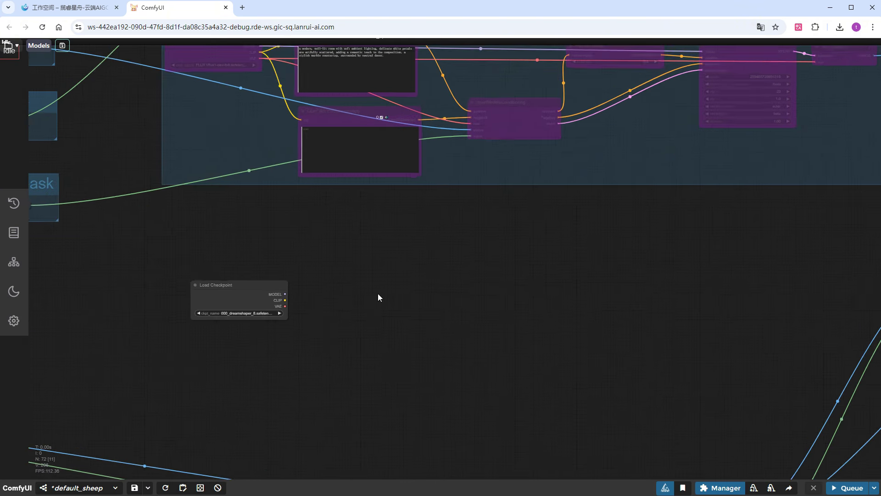
drag(244, 300, 389, 362)
click(385, 212)
drag(244, 300, 356, 379)
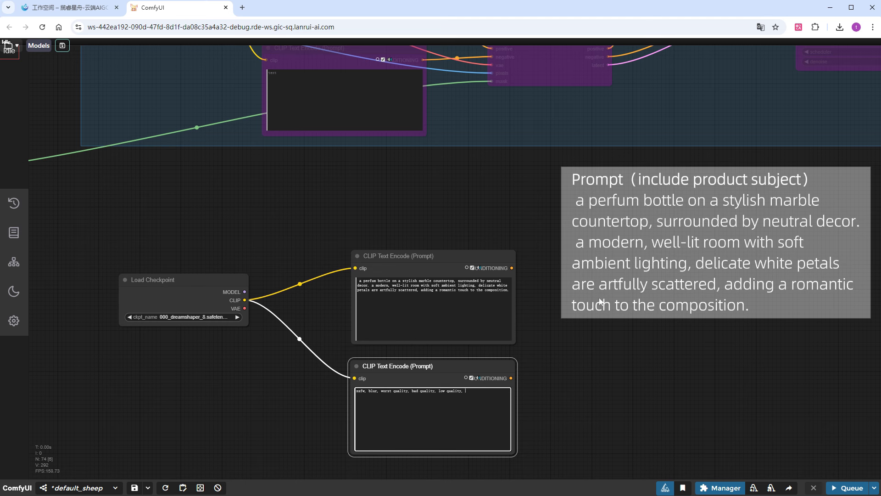
- Add a BrushNet node beside the text encoders and connect the checkpoint's model output to it
double_click(574, 298)
text(brush)
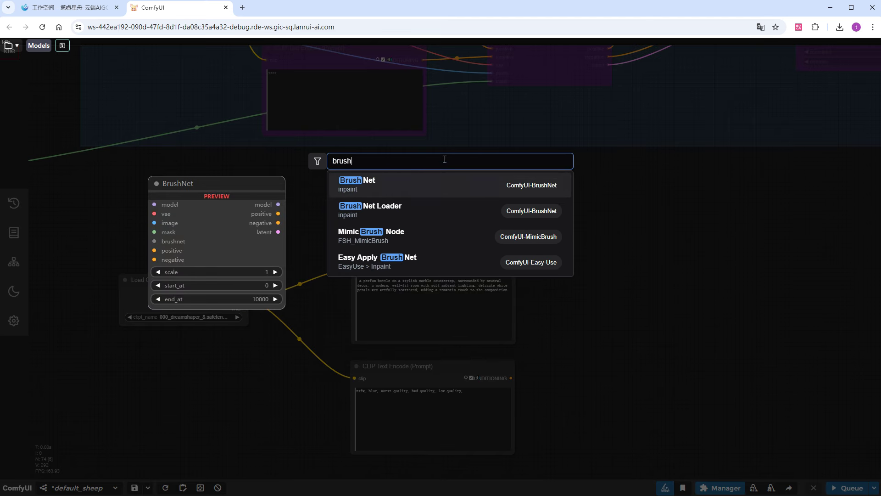
click(394, 183)
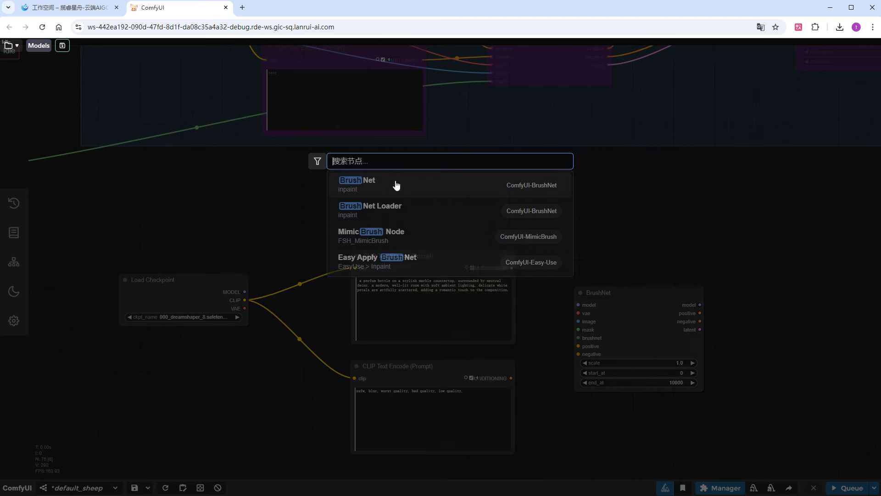
drag(588, 297, 585, 296)
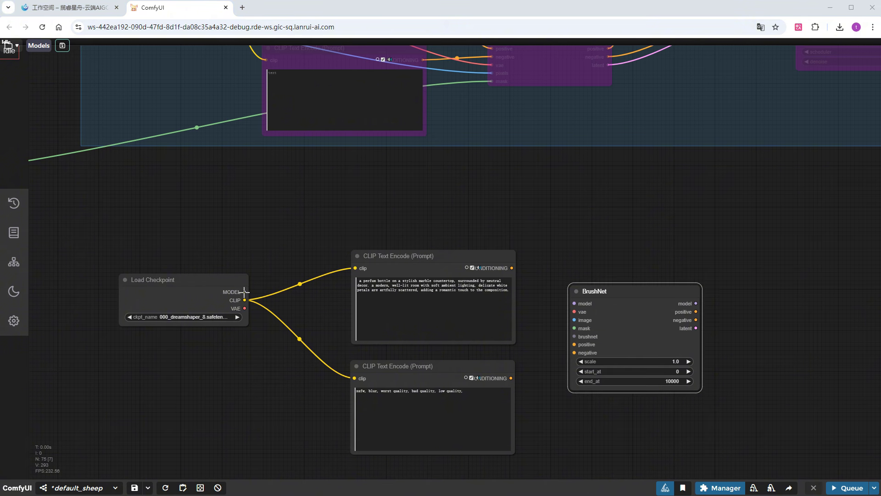
mouse_move(245, 292)
mouse_down()
mouse_move(543, 279)
mouse_move(573, 299)
mouse_up()
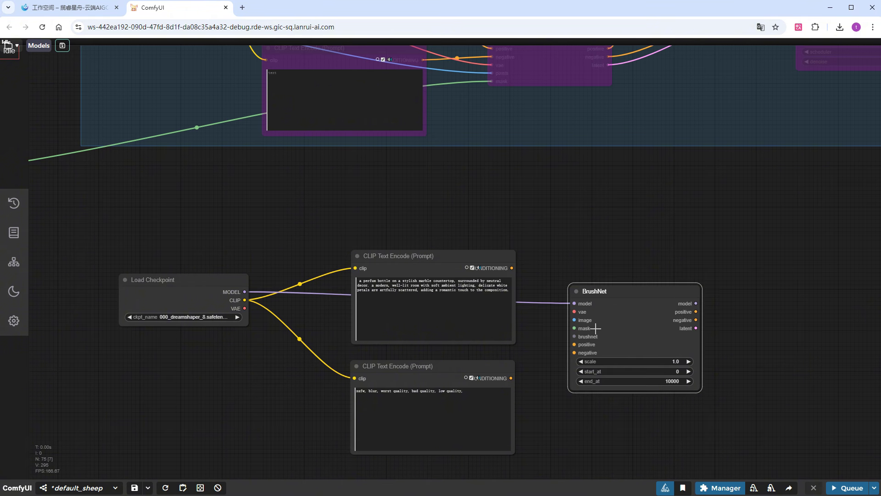
- Add a Load VAE node below the checkpoint loader and connect it to BrushNet's vae input
click(139, 370)
double_click(139, 370)
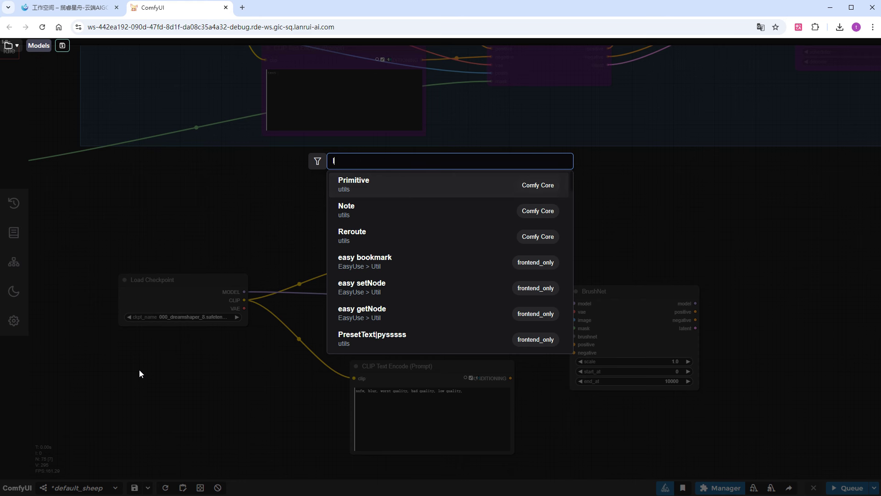
text(load)
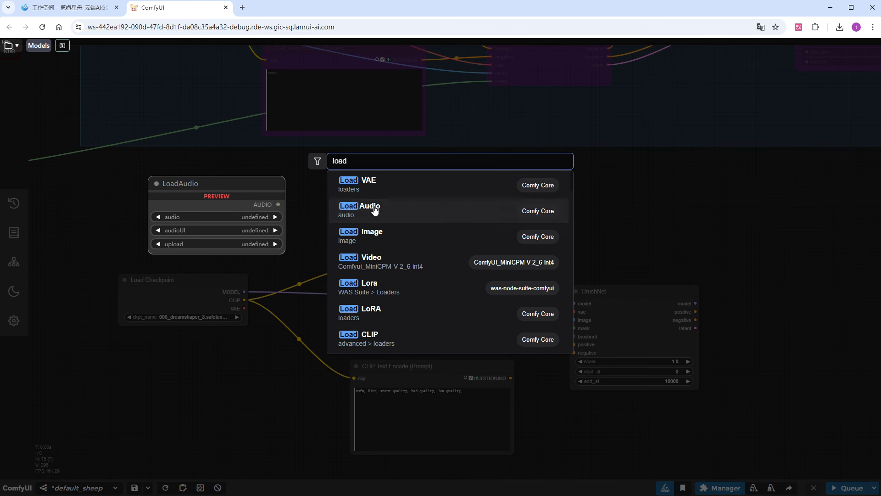
click(373, 189)
mouse_move(238, 369)
mouse_down()
mouse_move(216, 369)
mouse_move(574, 312)
mouse_up()
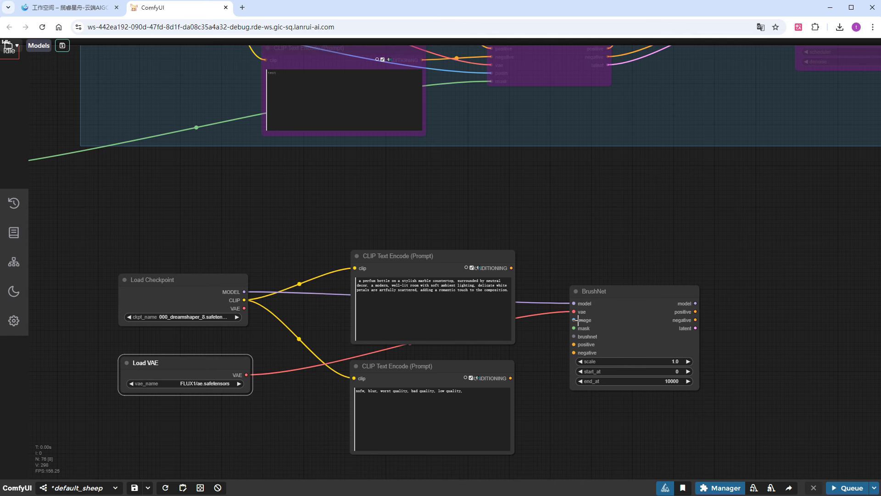
- Connect the Subject reroute to BrushNet's image input and the Invert Mask reroute to its mask input
scroll(255, 238, down, 1)
scroll(254, 238, down, 1)
drag(254, 238, 394, 281)
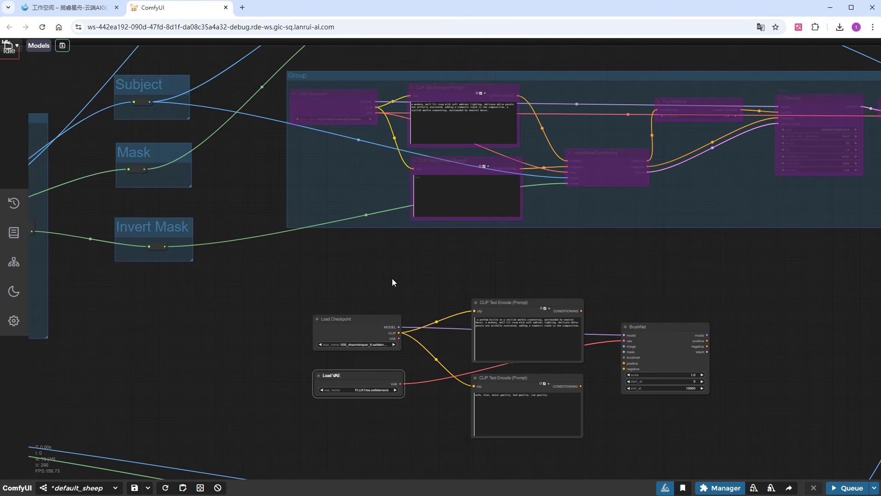
mouse_move(137, 98)
mouse_down()
mouse_move(454, 322)
mouse_move(612, 342)
mouse_up()
drag(154, 243, 612, 348)
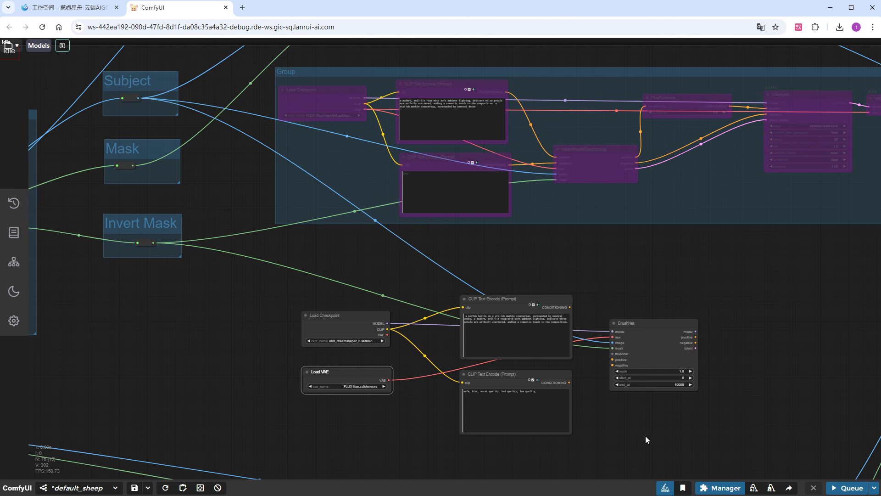
- Add a BrushNet Loader for BrushNet's brushnet input and place it below the Load VAE node
mouse_move(645, 436)
mouse_down()
mouse_move(573, 403)
mouse_move(551, 370)
mouse_up()
scroll(546, 363, up, 4)
scroll(513, 343, up, 1)
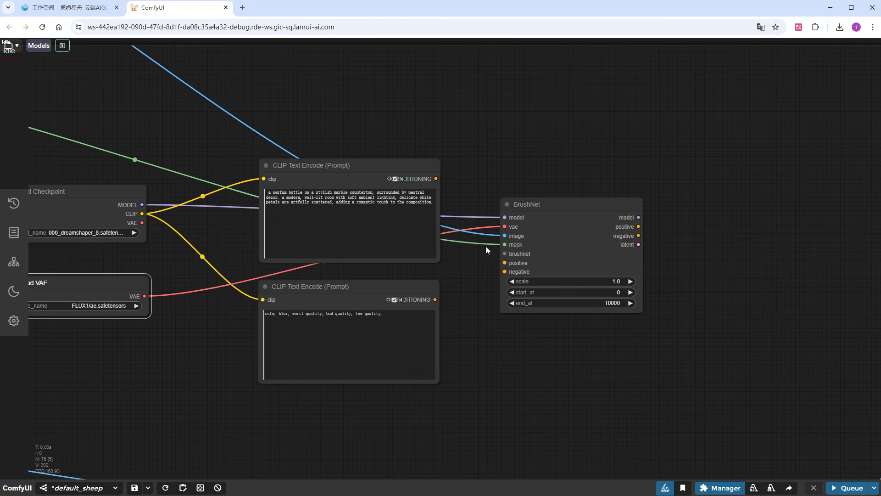
drag(504, 253, 120, 371)
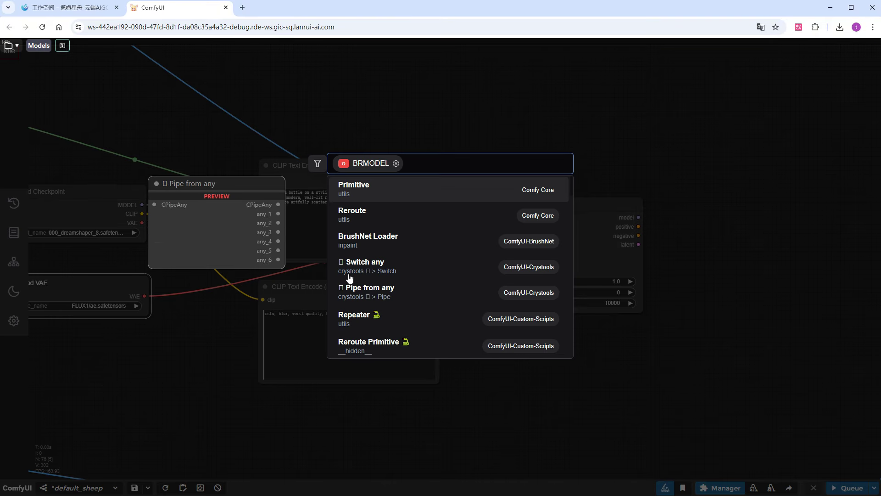
click(381, 238)
drag(249, 331, 129, 334)
drag(161, 370, 291, 378)
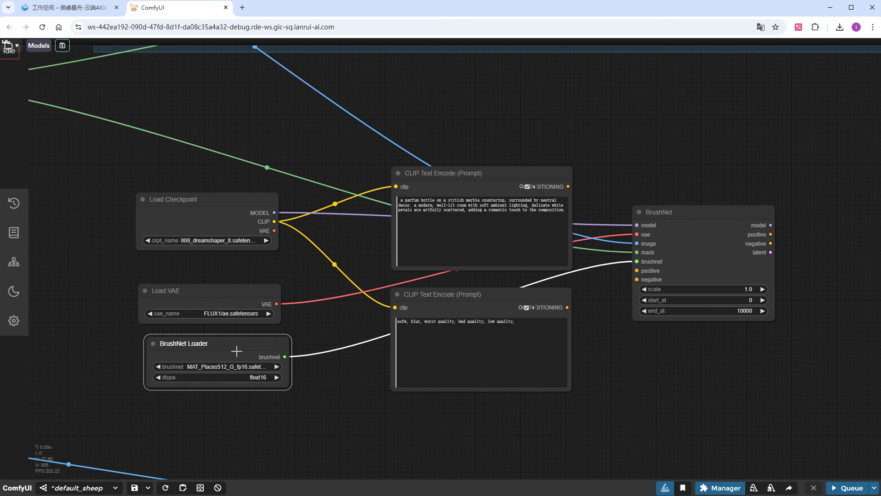
- Set the BrushNet Loader's model to brushnet/random_mask.safetensors
scroll(202, 354, up, 3)
click(223, 371)
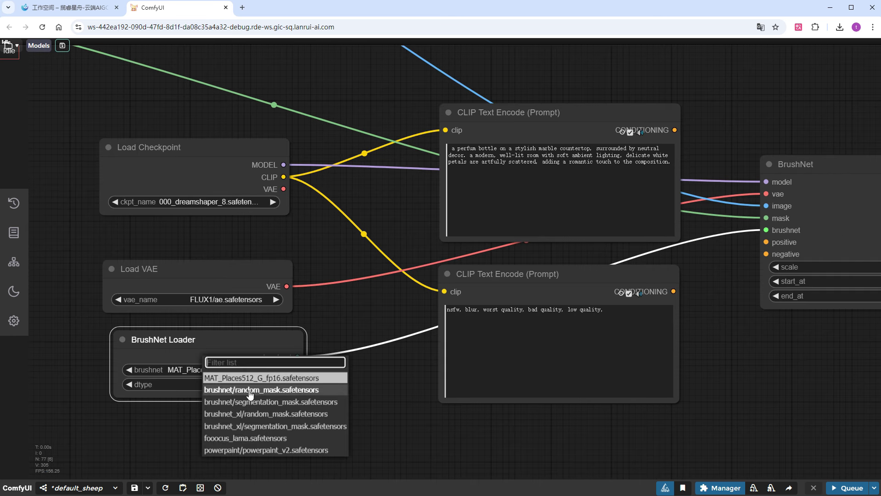
click(249, 390)
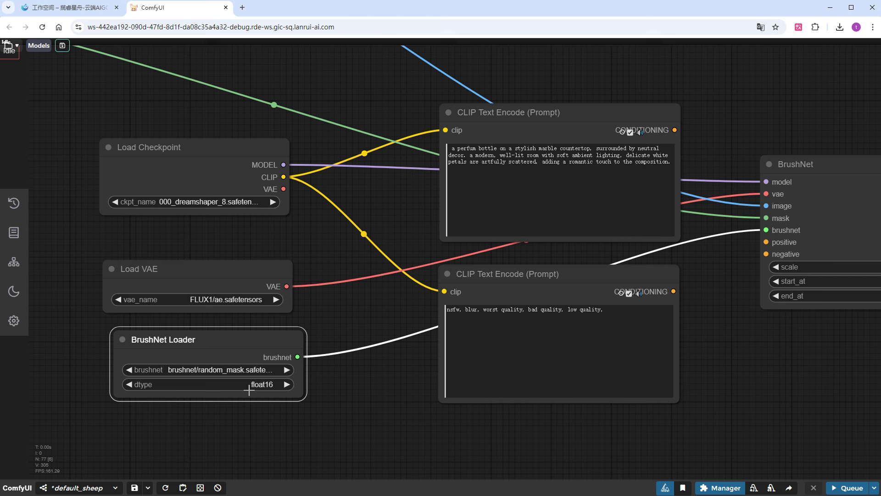
- Load the realisticVisionV60B1_v51HyperVAE.safetensors checkpoint and set the VAE to vae-ft-mse-840000-ema-pruned.safetensors
click(231, 201)
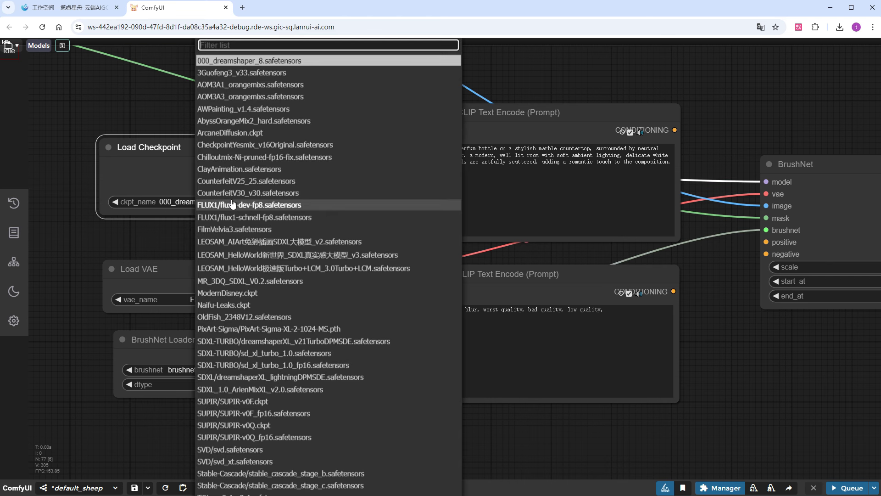
text(realis)
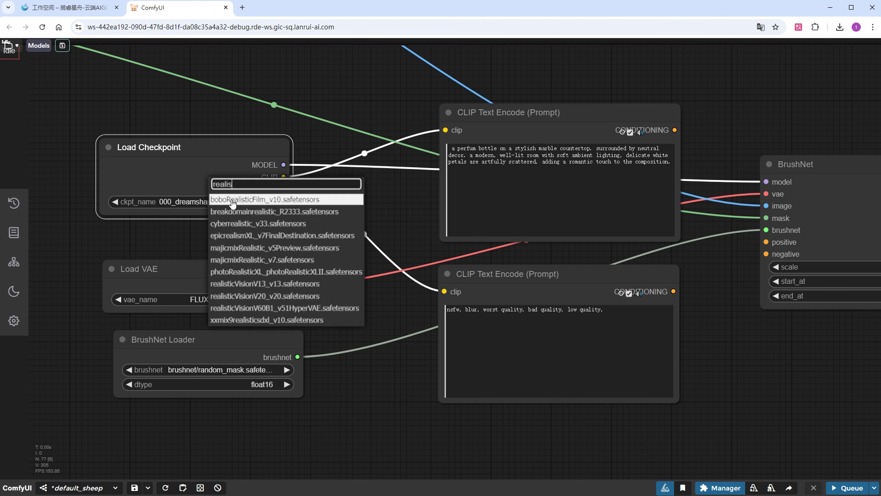
click(321, 307)
click(248, 301)
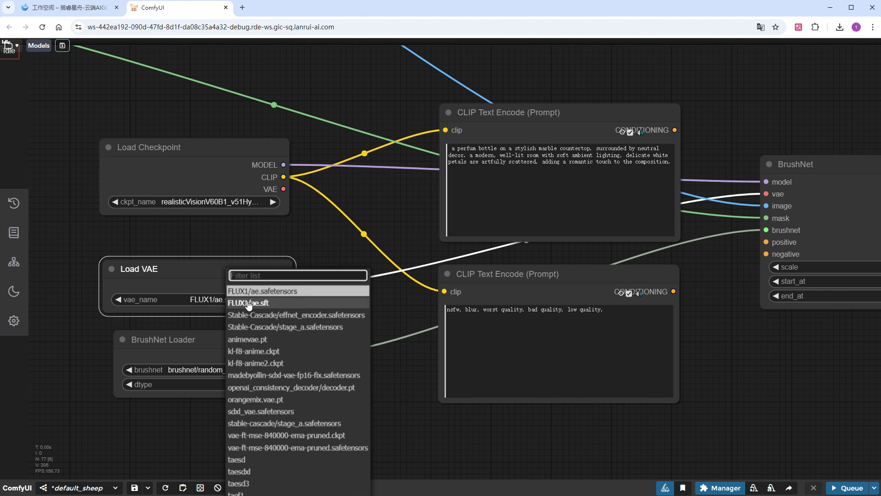
click(324, 447)
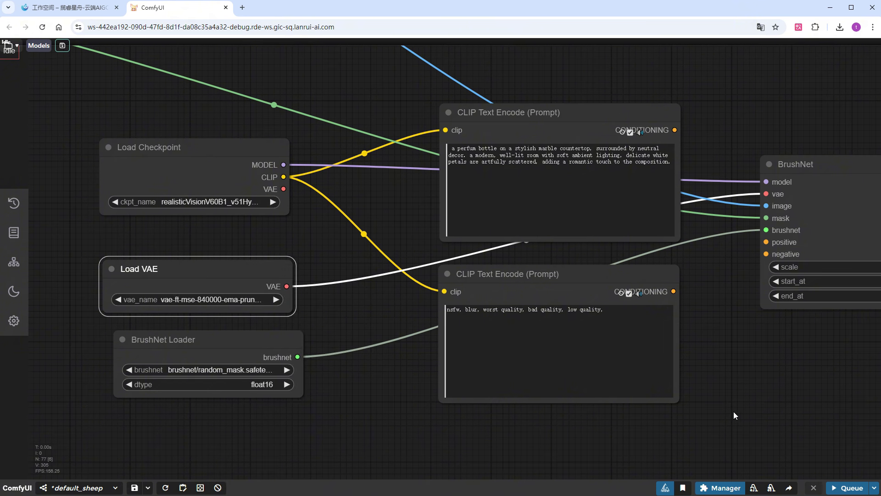
- Connect the two text encoders to BrushNet's positive and negative inputs and set its scale to 0.8
drag(733, 411, 326, 417)
mouse_move(268, 135)
mouse_down()
mouse_move(353, 225)
mouse_move(358, 248)
mouse_up()
drag(266, 297, 357, 261)
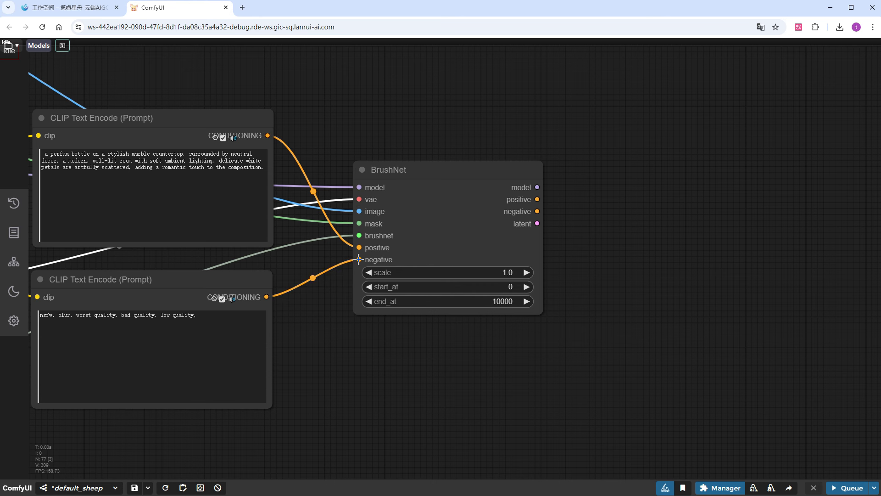
click(497, 273)
text(0.8)
key(Return)
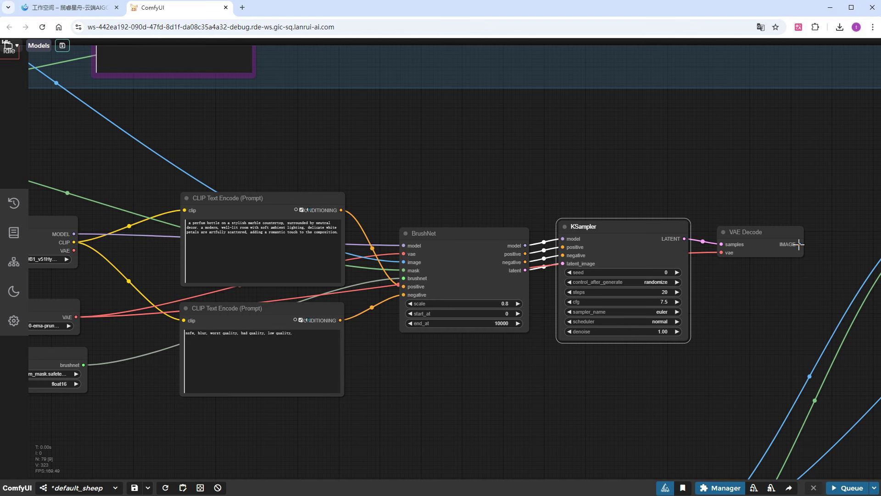
- Add a Preview Image node to the VAE Decode output, then run the workflow and inspect the generated image
drag(799, 245, 733, 289)
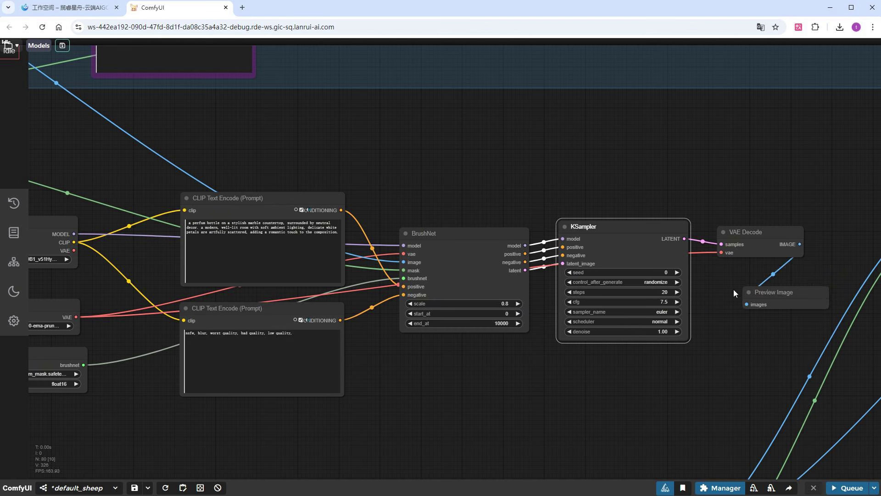
click(849, 487)
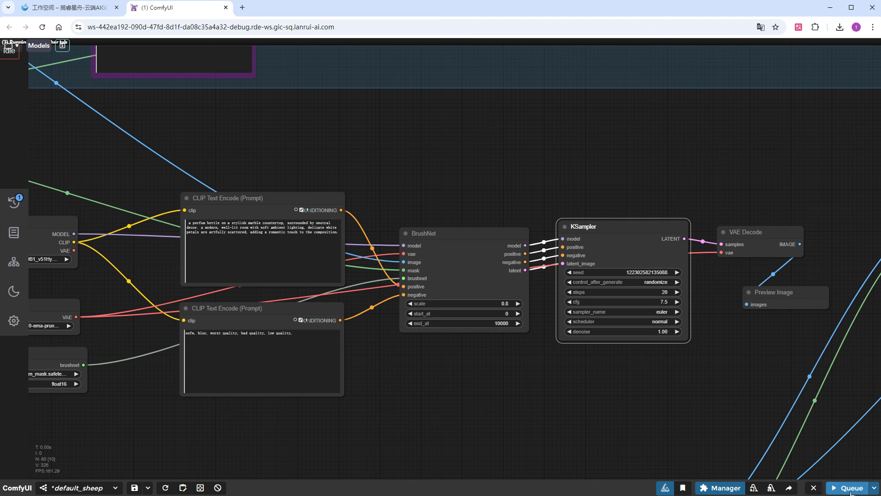
scroll(475, 370, down, 3)
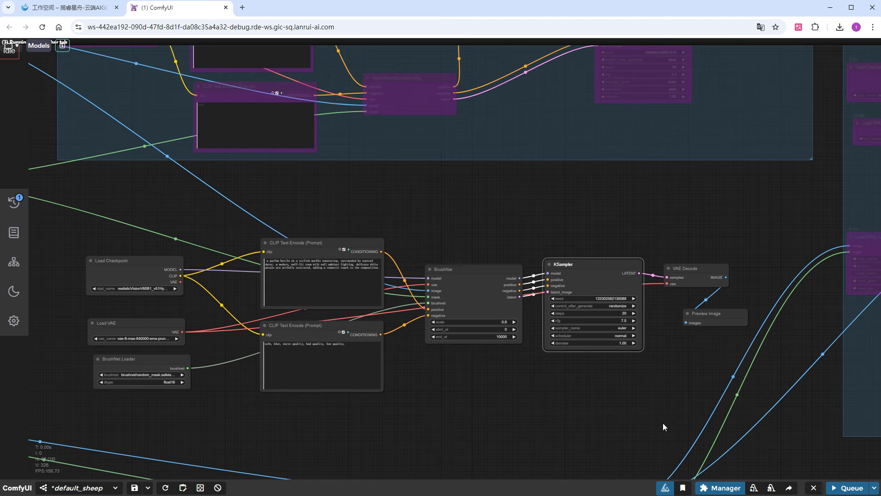
scroll(706, 356, up, 5)
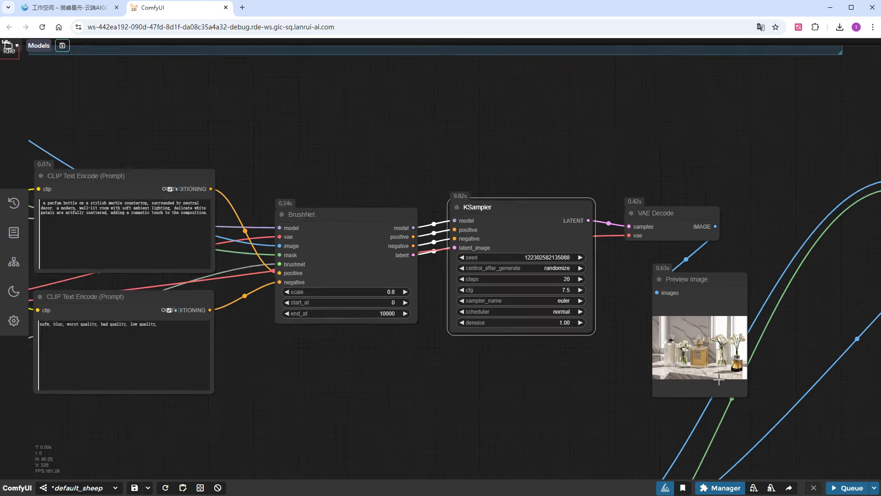
scroll(705, 356, up, 4)
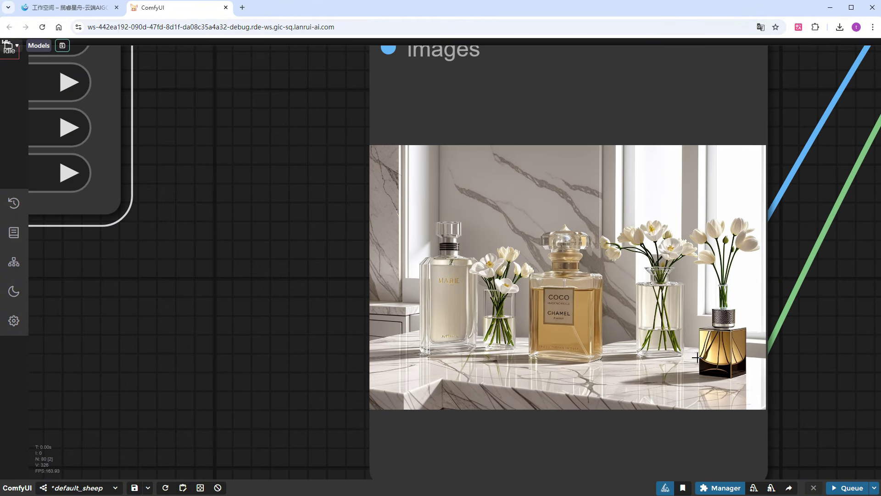
scroll(697, 357, up, 1)
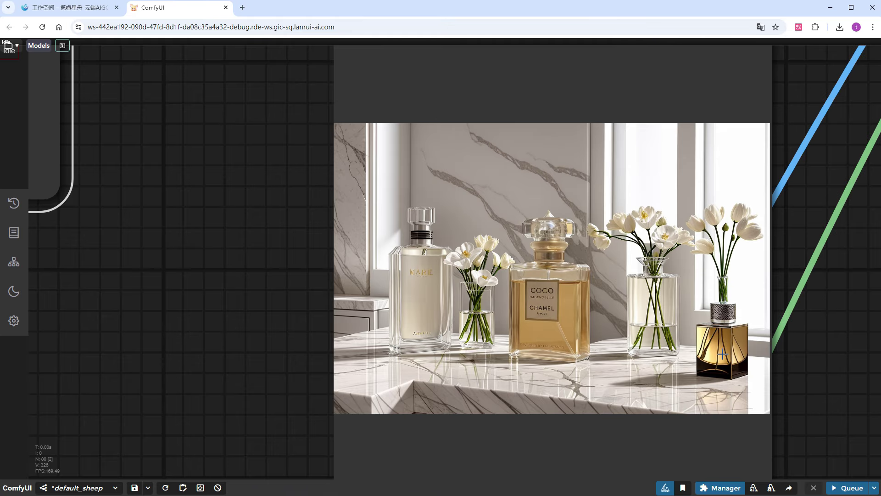
- Group all the BrushNet branch nodes and move the group up beneath the existing upper group
scroll(753, 361, down, 15)
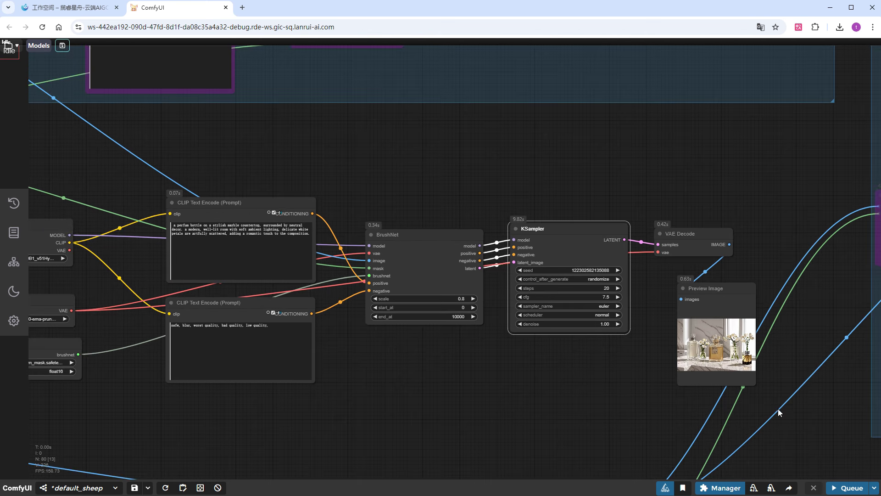
scroll(553, 405, down, 2)
drag(739, 411, 81, 230)
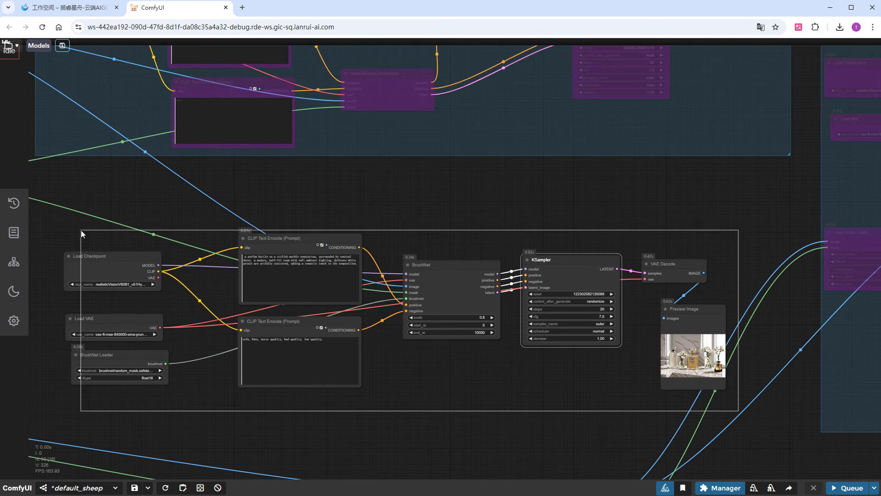
key(ctrl+g)
drag(172, 227, 163, 192)
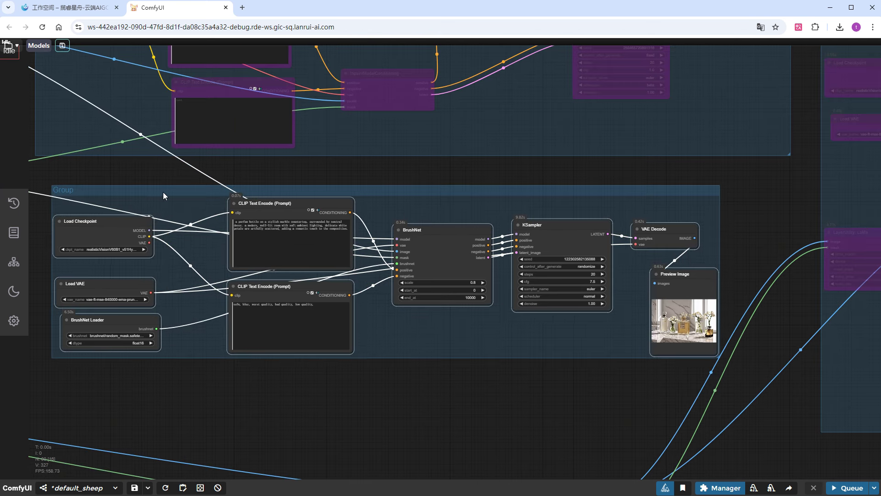
- Duplicate the BrushNet branch nodes with their incoming connections, align the copies below the original group and group them
drag(243, 402, 321, 339)
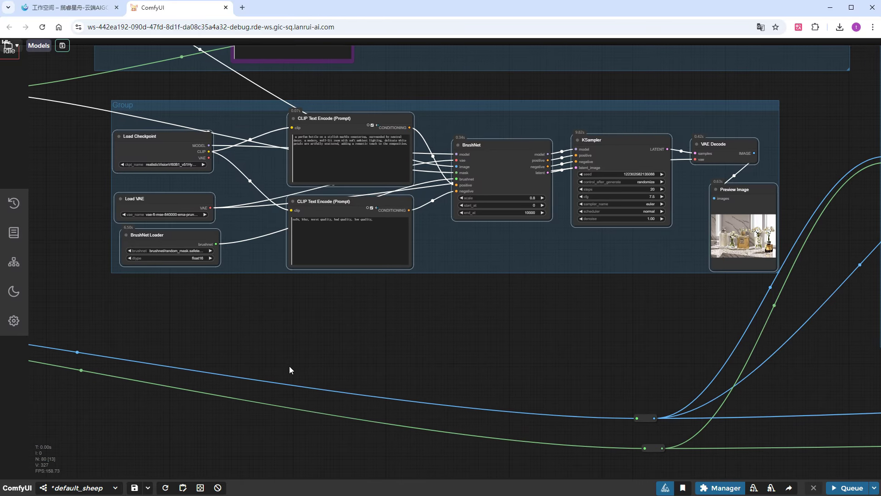
key(ctrl+Return)
key(ctrl+shift+v)
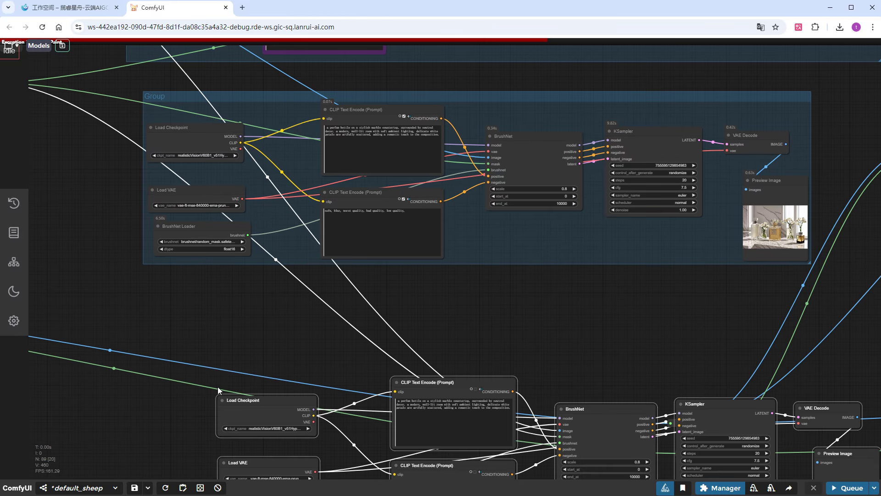
drag(442, 379, 375, 284)
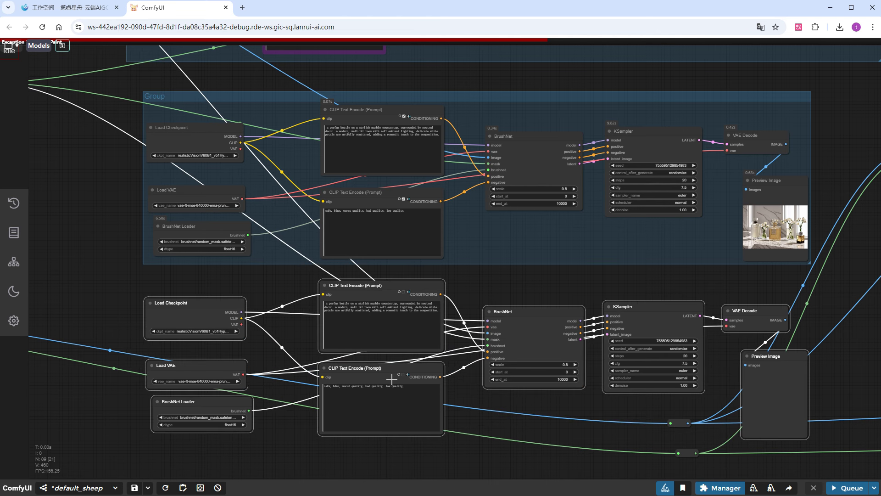
key(ctrl+g)
- Add a PowerPaint node beside the copied BrushNet node in the lower group
click(523, 317)
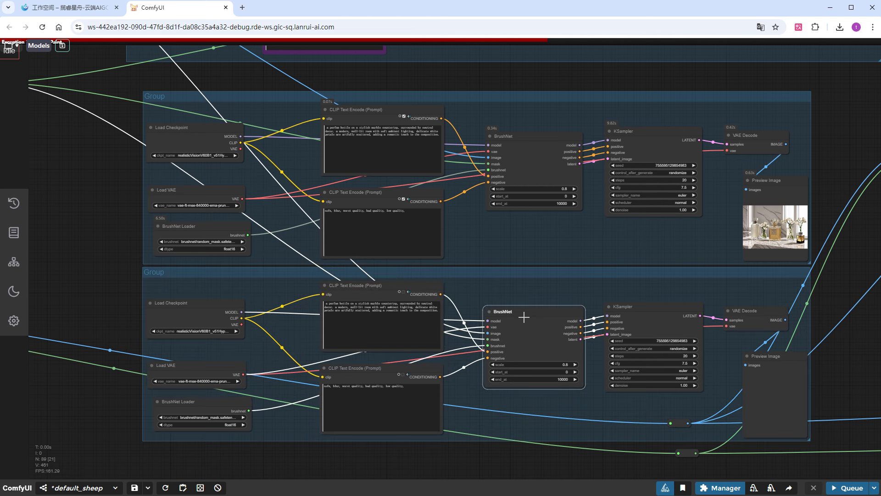
drag(523, 317, 519, 324)
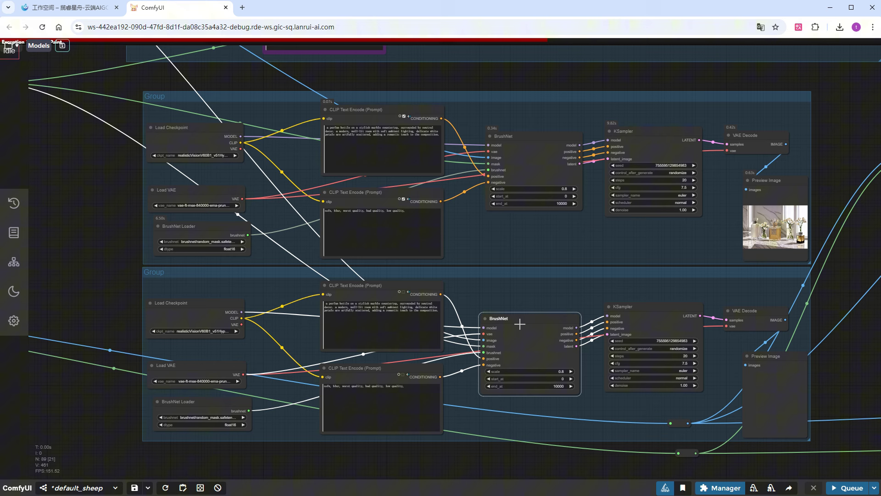
scroll(498, 296, up, 5)
double_click(499, 295)
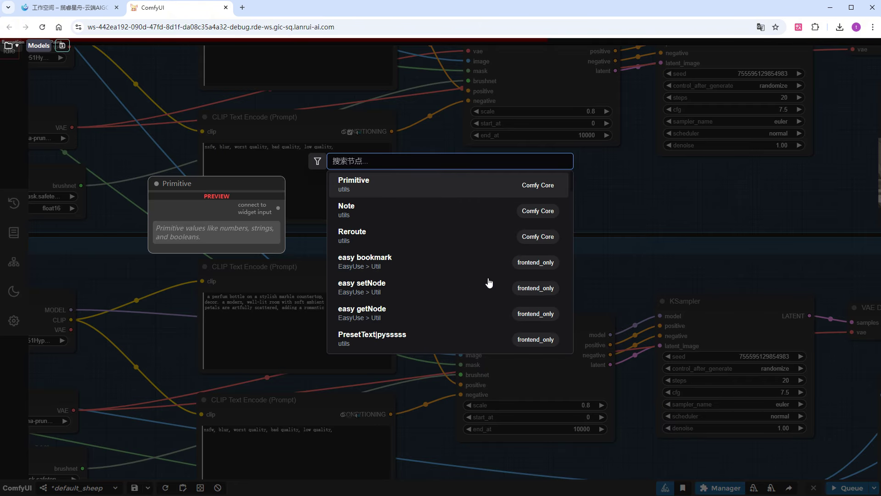
text(power)
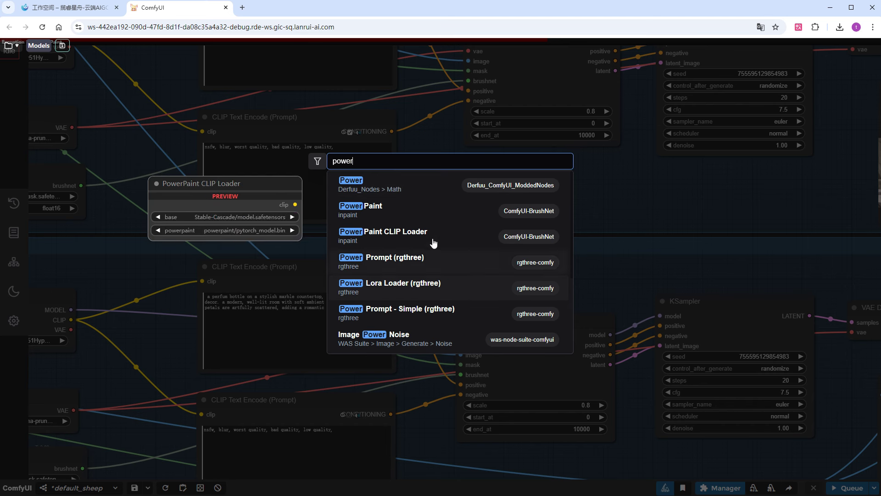
click(393, 210)
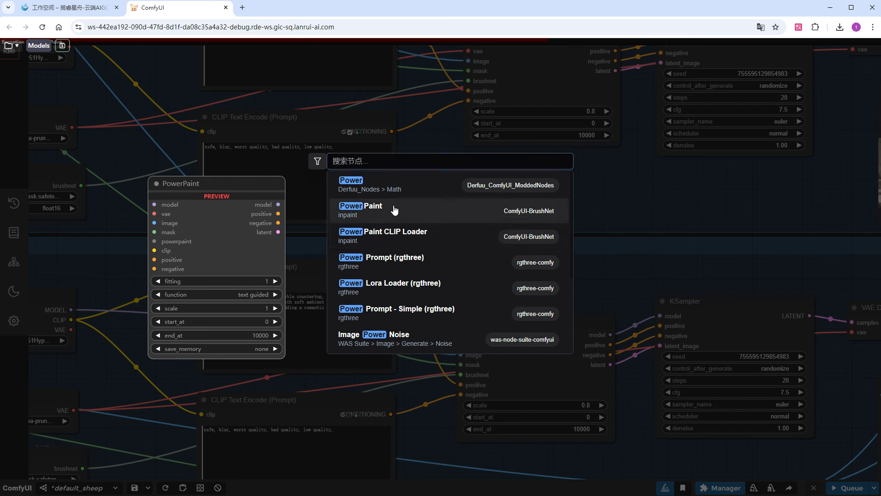
- Wire the loaders, text encoders, image and mask into PowerPaint, delete the copied BrushNet node and put PowerPaint in its place
drag(530, 276, 541, 282)
mouse_move(472, 354)
mouse_down()
mouse_move(509, 356)
mouse_move(475, 412)
mouse_move(500, 323)
mouse_up()
drag(463, 432, 499, 334)
drag(70, 320, 499, 343)
mouse_move(463, 442)
mouse_down()
mouse_move(499, 352)
mouse_move(499, 363)
mouse_up()
drag(518, 375, 519, 378)
key(Delete)
drag(541, 279, 492, 290)
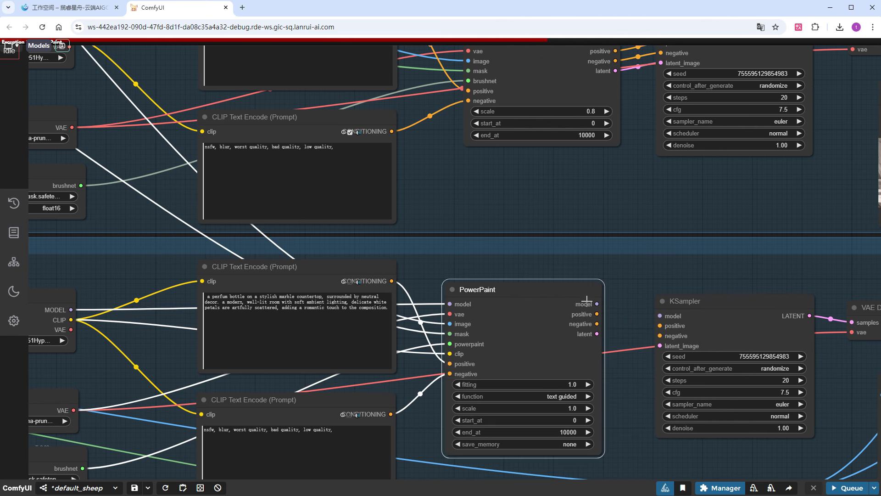
- Connect PowerPaint's model, positive, negative and latent outputs to the lower KSampler and set PowerPaint's scale to 0.8
drag(597, 304, 659, 316)
mouse_move(597, 314)
mouse_down()
mouse_move(660, 325)
mouse_move(660, 335)
mouse_up()
drag(598, 333, 660, 345)
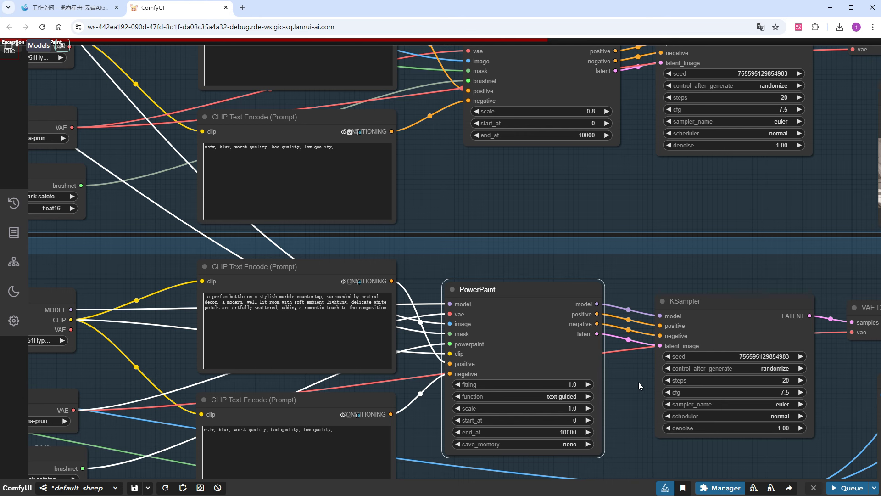
click(563, 408)
text(0.8)
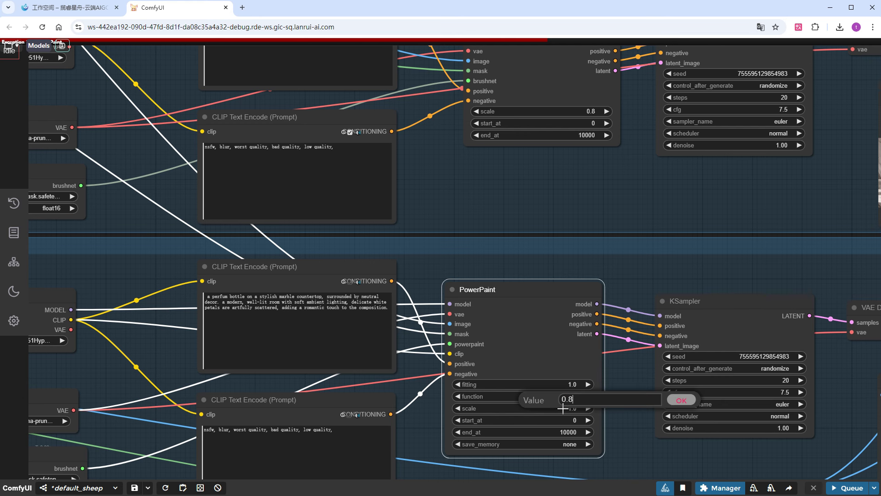
key(Return)
- Set the lower group's BrushNet Loader model to powerpaint/powerpaint_v2.safetensors
mouse_move(102, 378)
mouse_down()
mouse_move(247, 353)
mouse_move(315, 324)
mouse_up()
scroll(209, 453, up, 5)
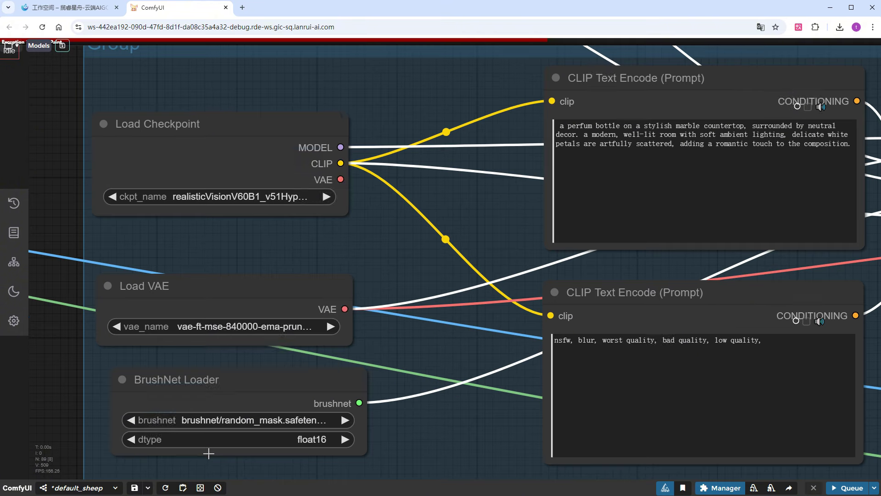
click(230, 419)
scroll(233, 421, down, 5)
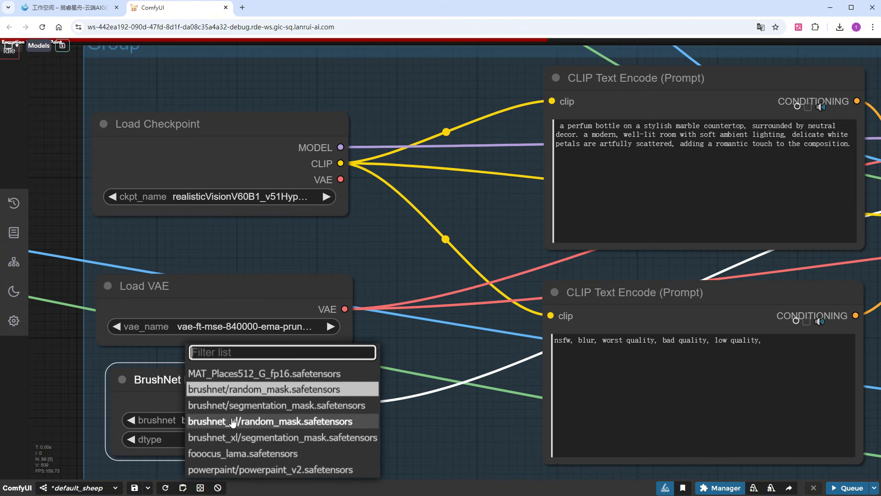
click(250, 468)
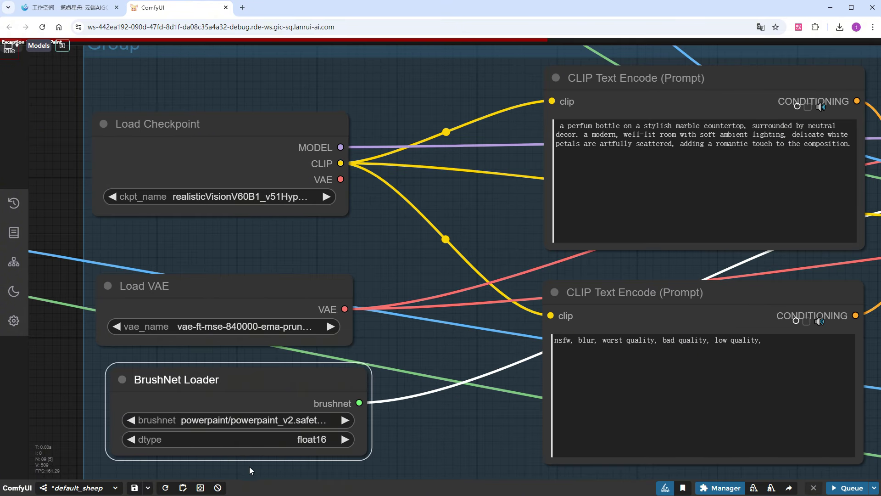
- Run the workflow and examine the image generated in the PowerPaint group's preview
click(847, 487)
scroll(403, 367, down, 5)
scroll(482, 404, right, 5)
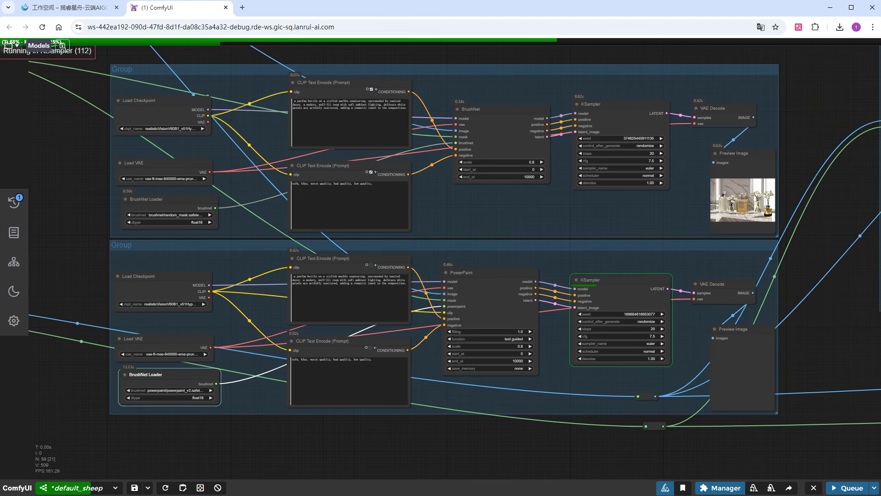
click(752, 393)
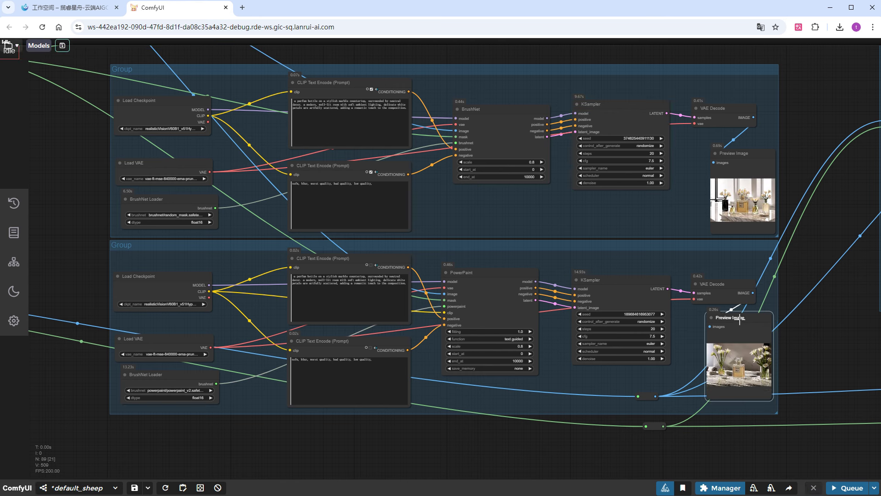
scroll(753, 393, up, 10)
scroll(713, 353, up, 2)
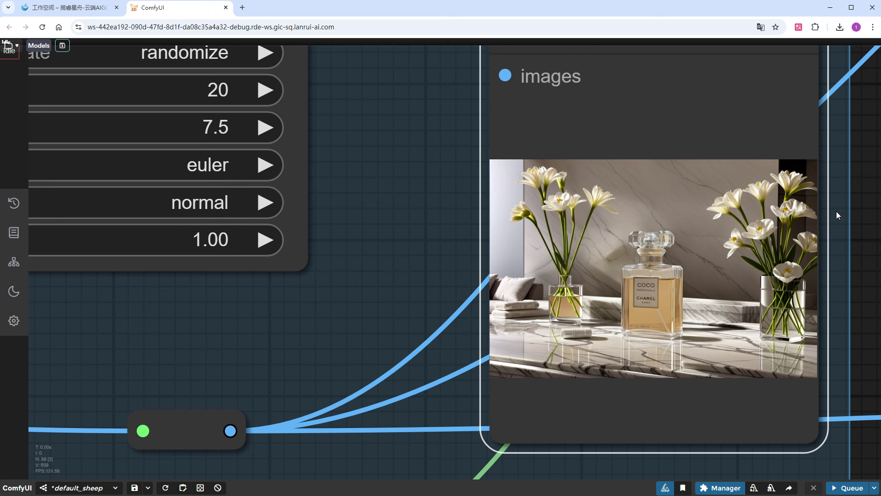
scroll(789, 248, up, 6)
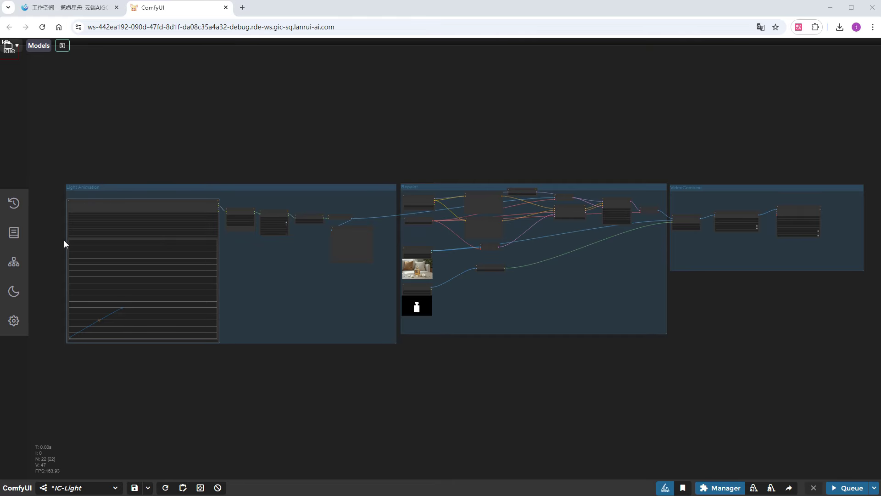
- In the Spline Editor, move the light path's end point to about X 578, Y 714 and its middle point to about X 322, Y 861
scroll(67, 229, up, 10)
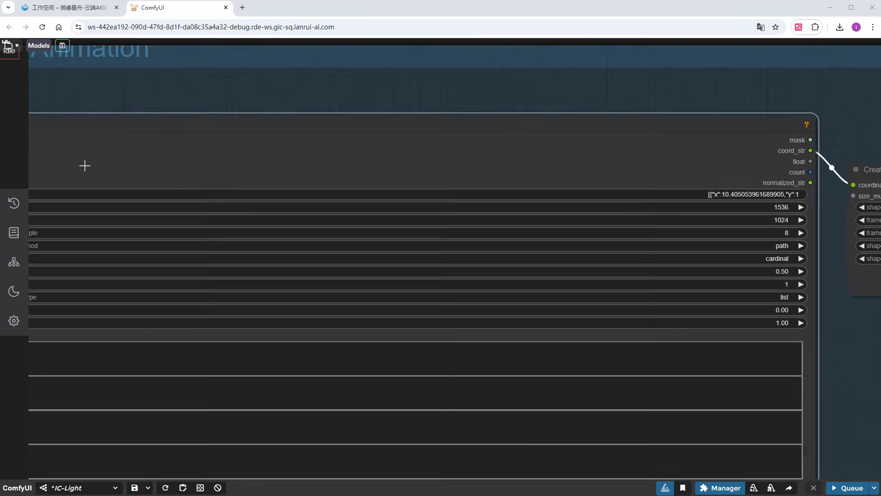
scroll(188, 91, down, 3)
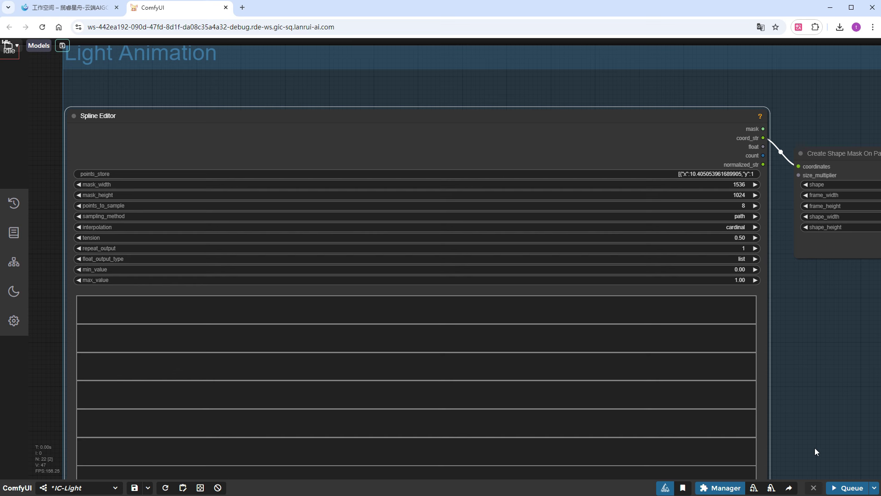
drag(814, 448, 836, 118)
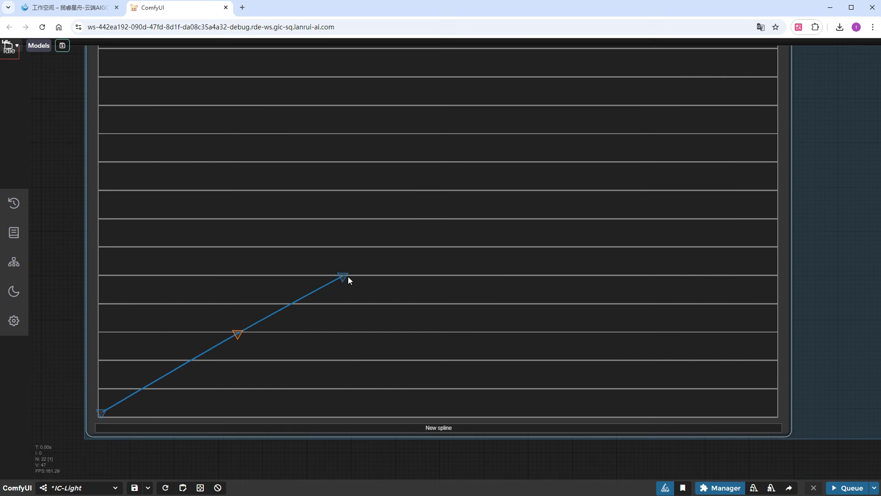
mouse_move(343, 275)
mouse_down()
mouse_move(356, 289)
mouse_move(356, 256)
mouse_move(354, 280)
mouse_up()
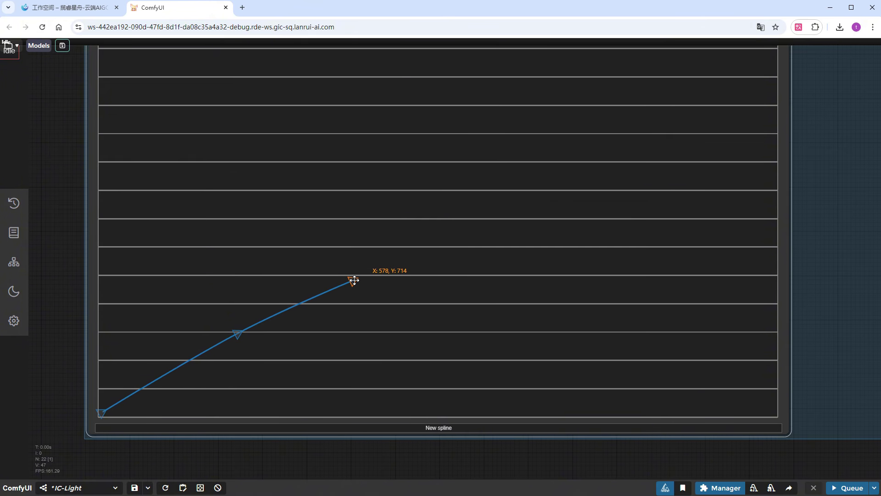
drag(237, 335, 240, 344)
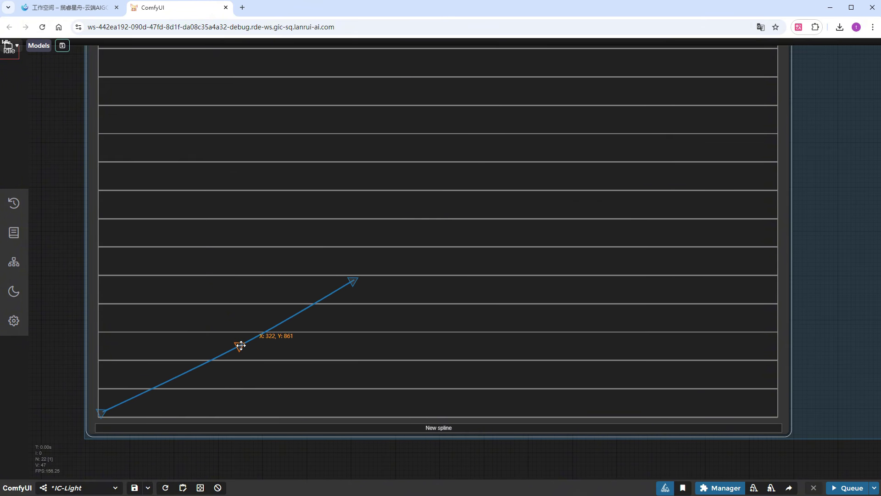
scroll(854, 360, down, 3)
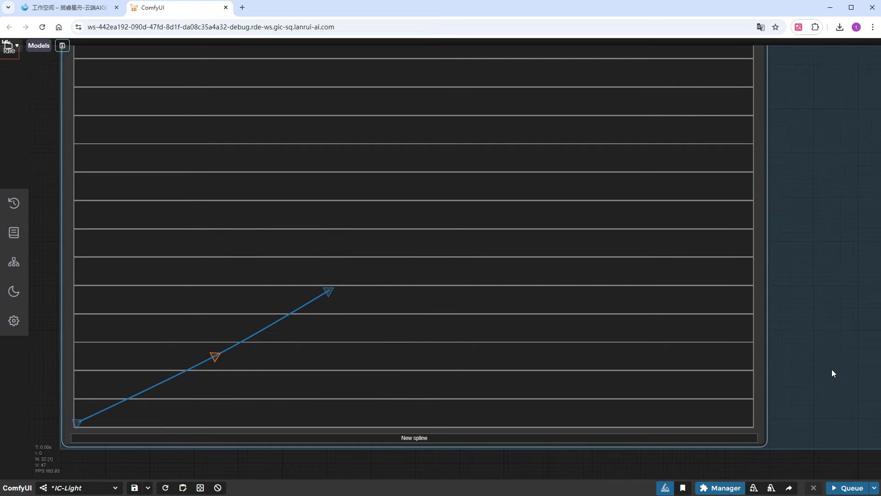
- Examine the light-mask nodes, the Repaint group's IC-Light and sampler settings, and the VideoCombine group's interpolation and export settings
drag(832, 369, 505, 480)
scroll(601, 367, right, 14)
scroll(601, 367, up, 3)
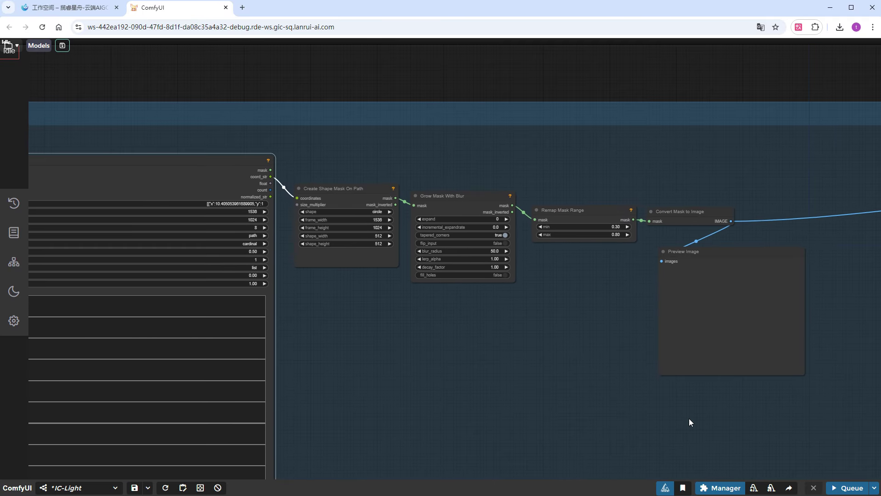
drag(695, 435, 268, 385)
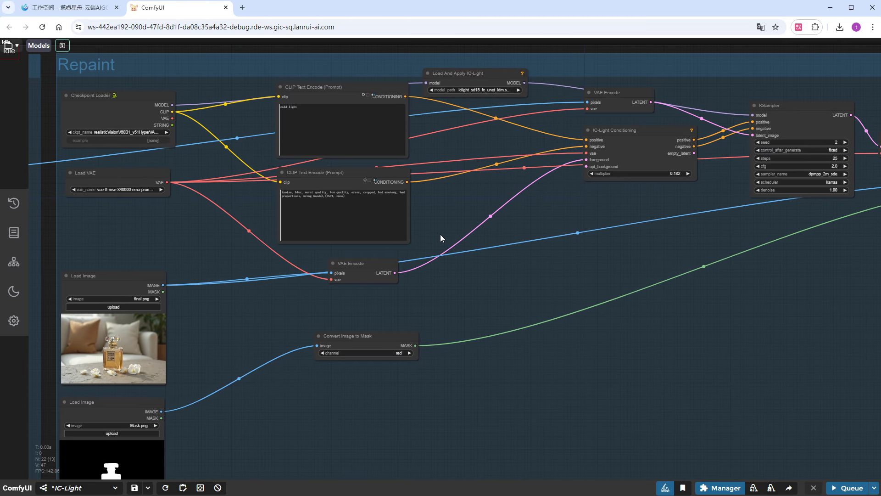
drag(635, 230, 406, 254)
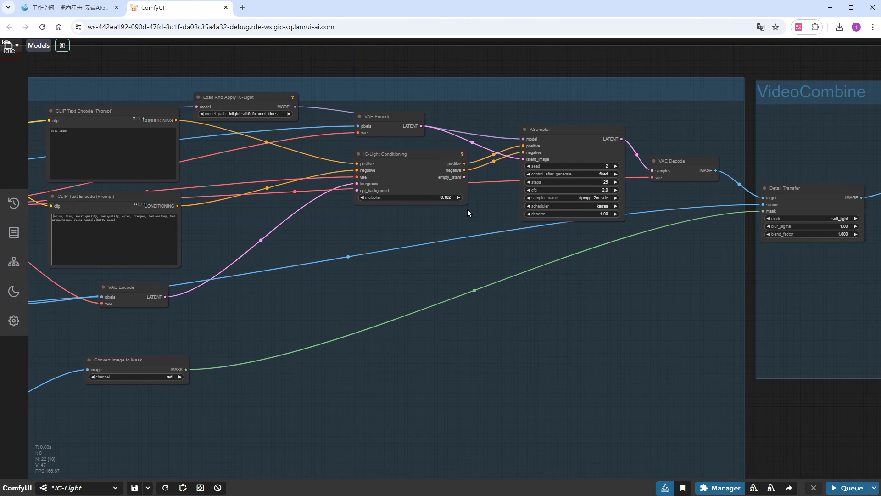
drag(761, 269, 182, 277)
scroll(261, 250, up, 2)
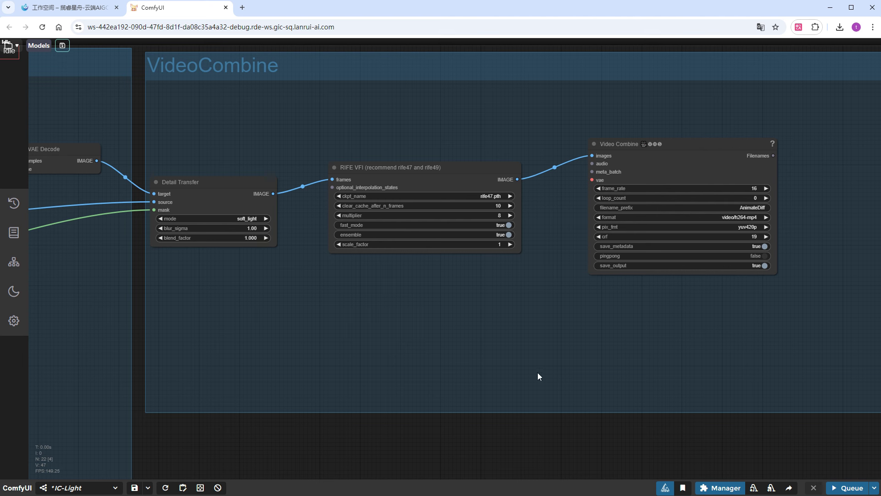
- Run the IC-Light workflow and examine the light-mask preview and the relit perfume bottle video in Video Combine
key(ctrl+Return)
scroll(538, 373, down, 7)
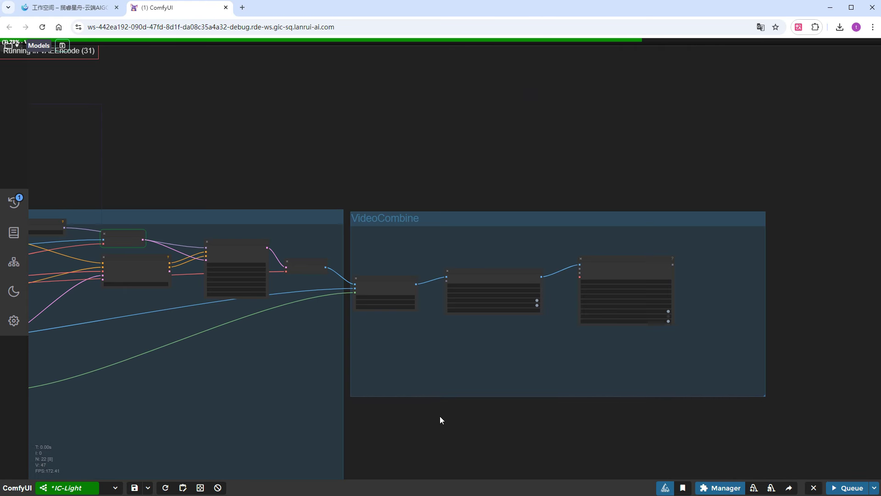
scroll(370, 426, down, 3)
drag(371, 429, 587, 345)
scroll(548, 323, down, 2)
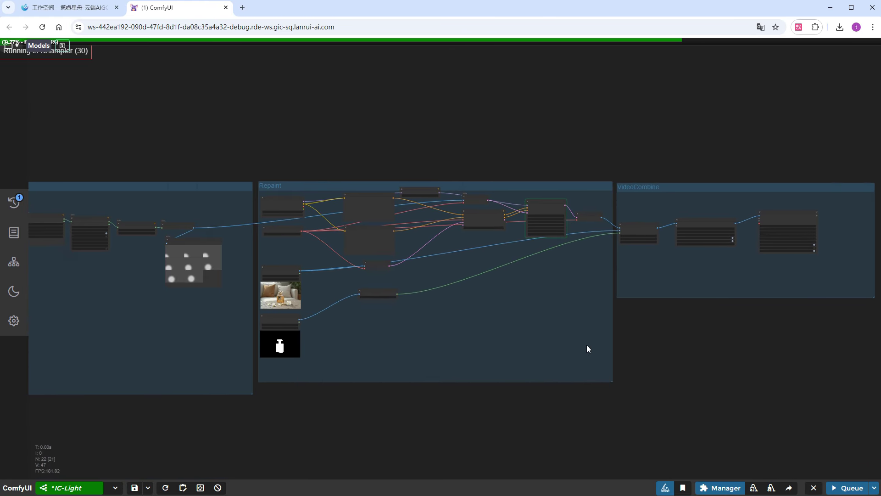
scroll(586, 345, down, 4)
scroll(351, 299, up, 8)
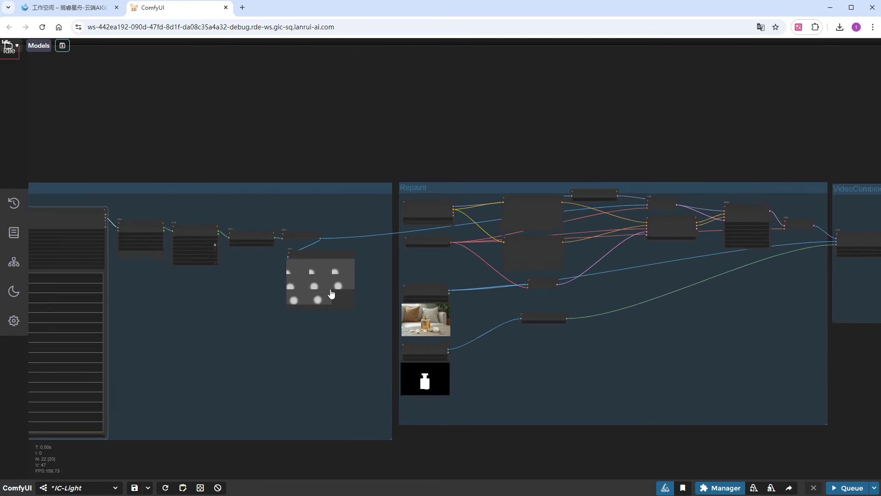
scroll(320, 289, up, 1)
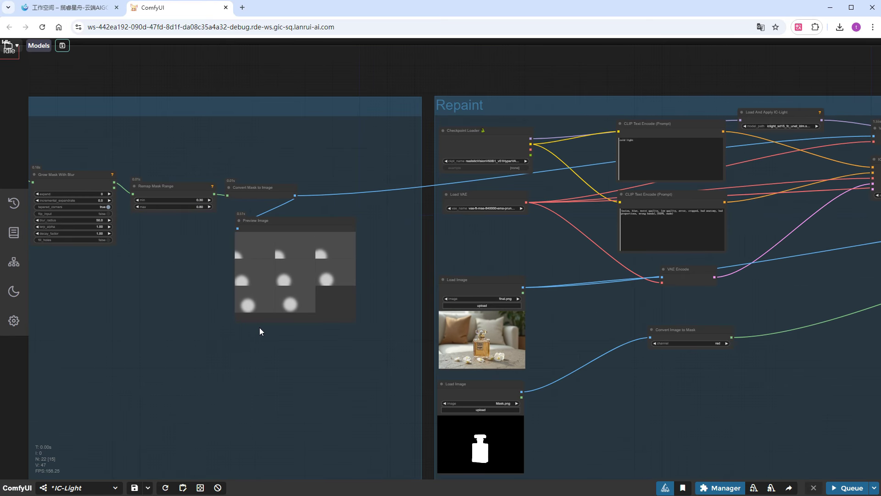
drag(754, 387, 240, 417)
scroll(509, 342, up, 7)
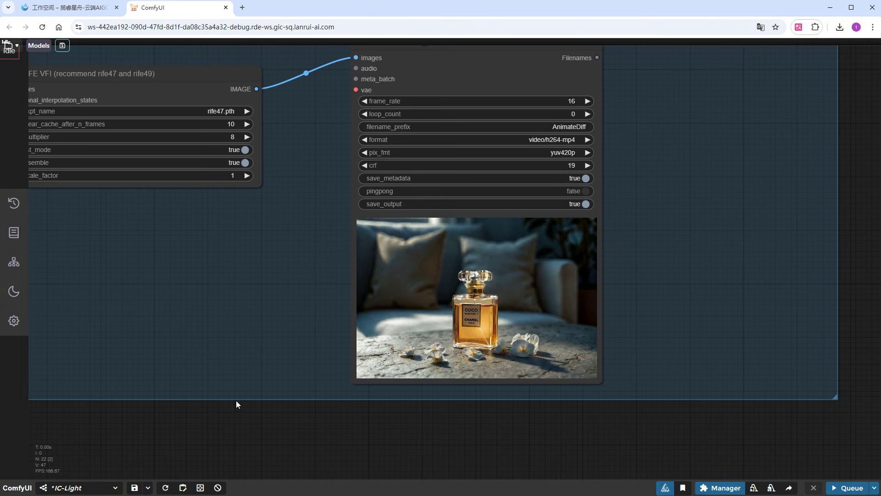